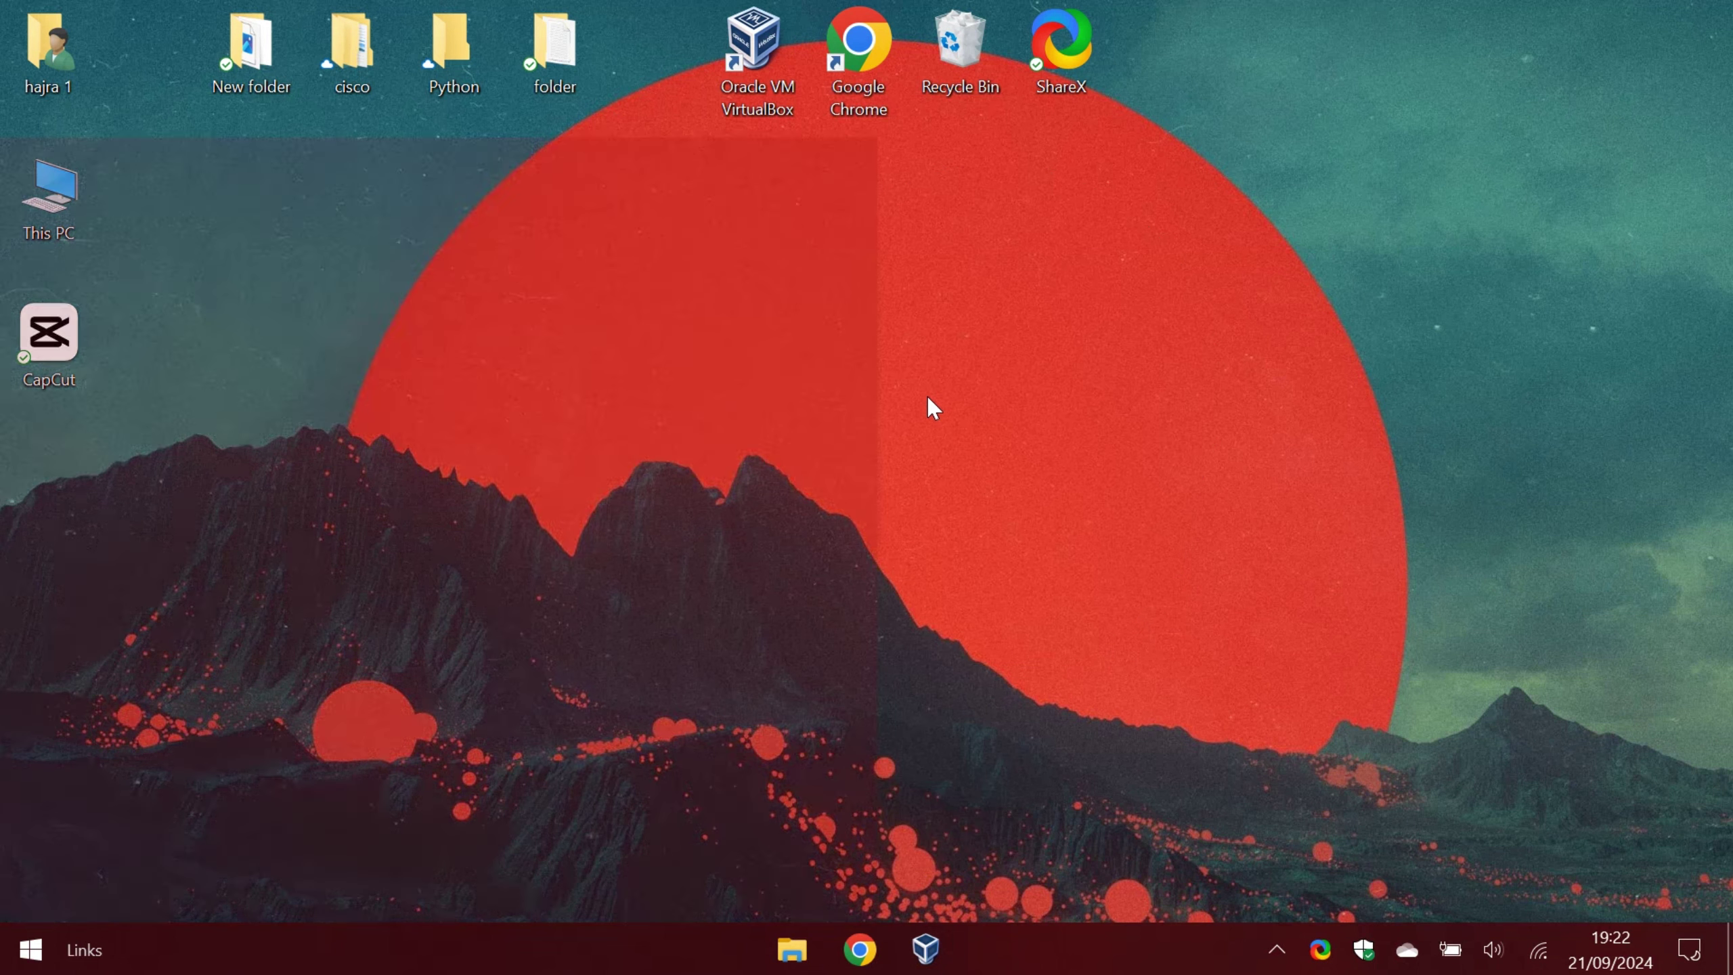
- Search Windows for "fire", open the Windows Defender Firewall control panel, and enlarge its window
key(super)
text(fire)
key(Down)
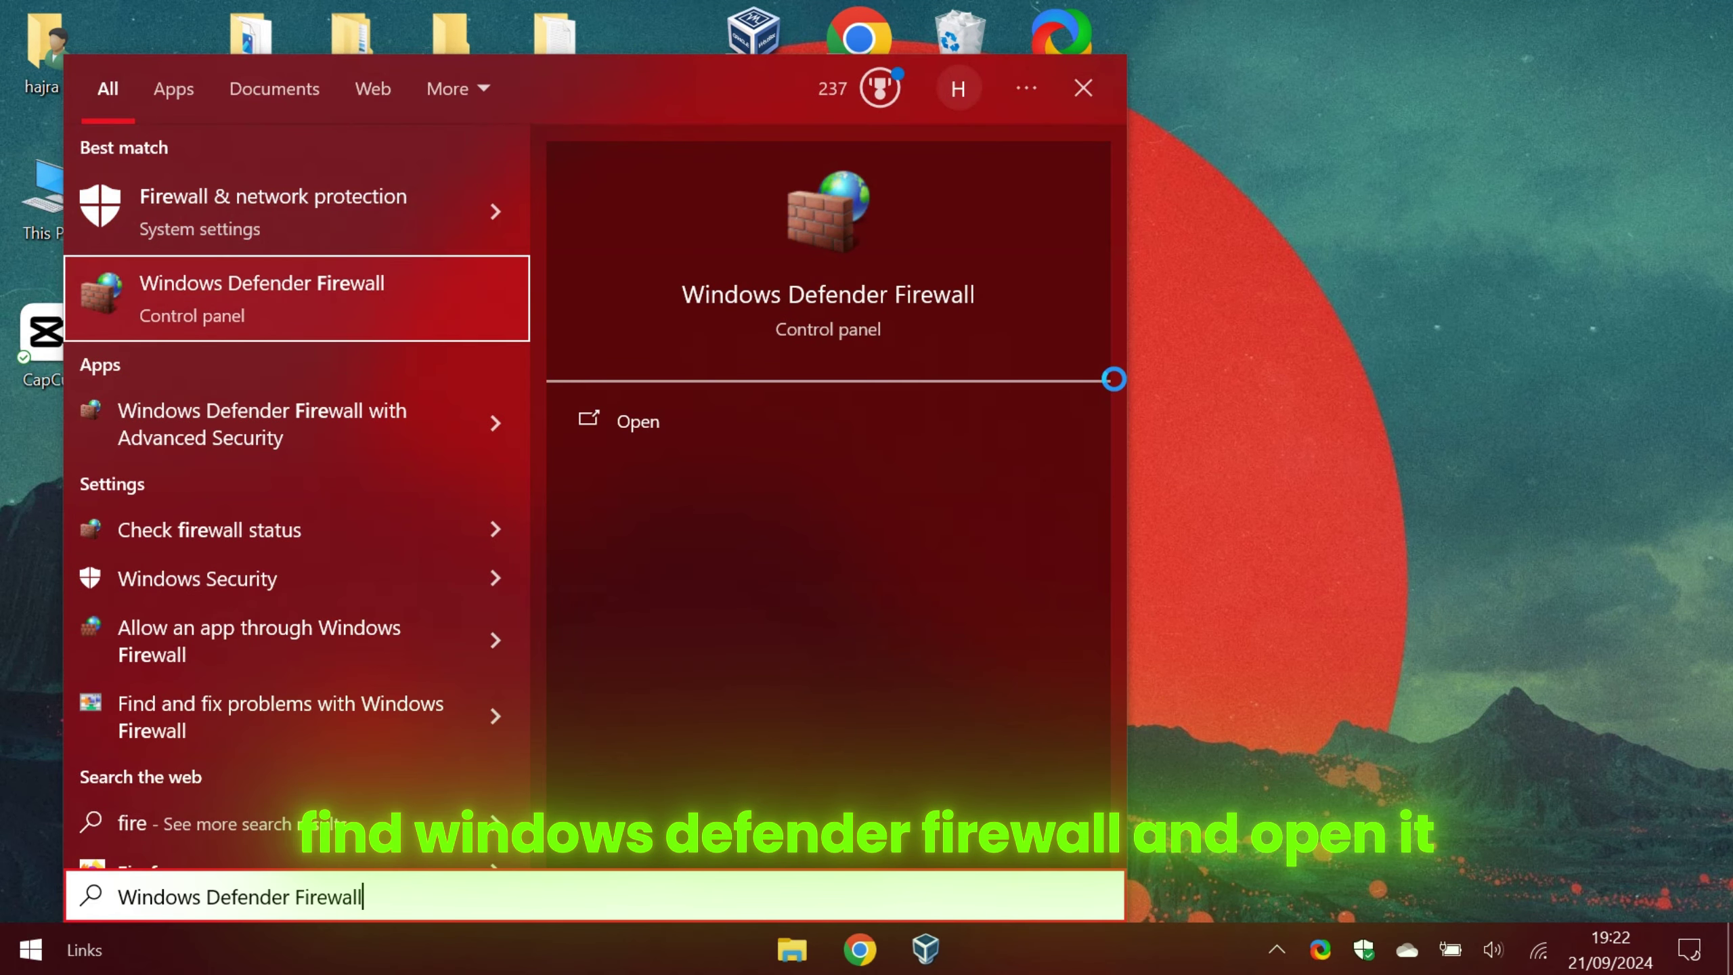
click(279, 293)
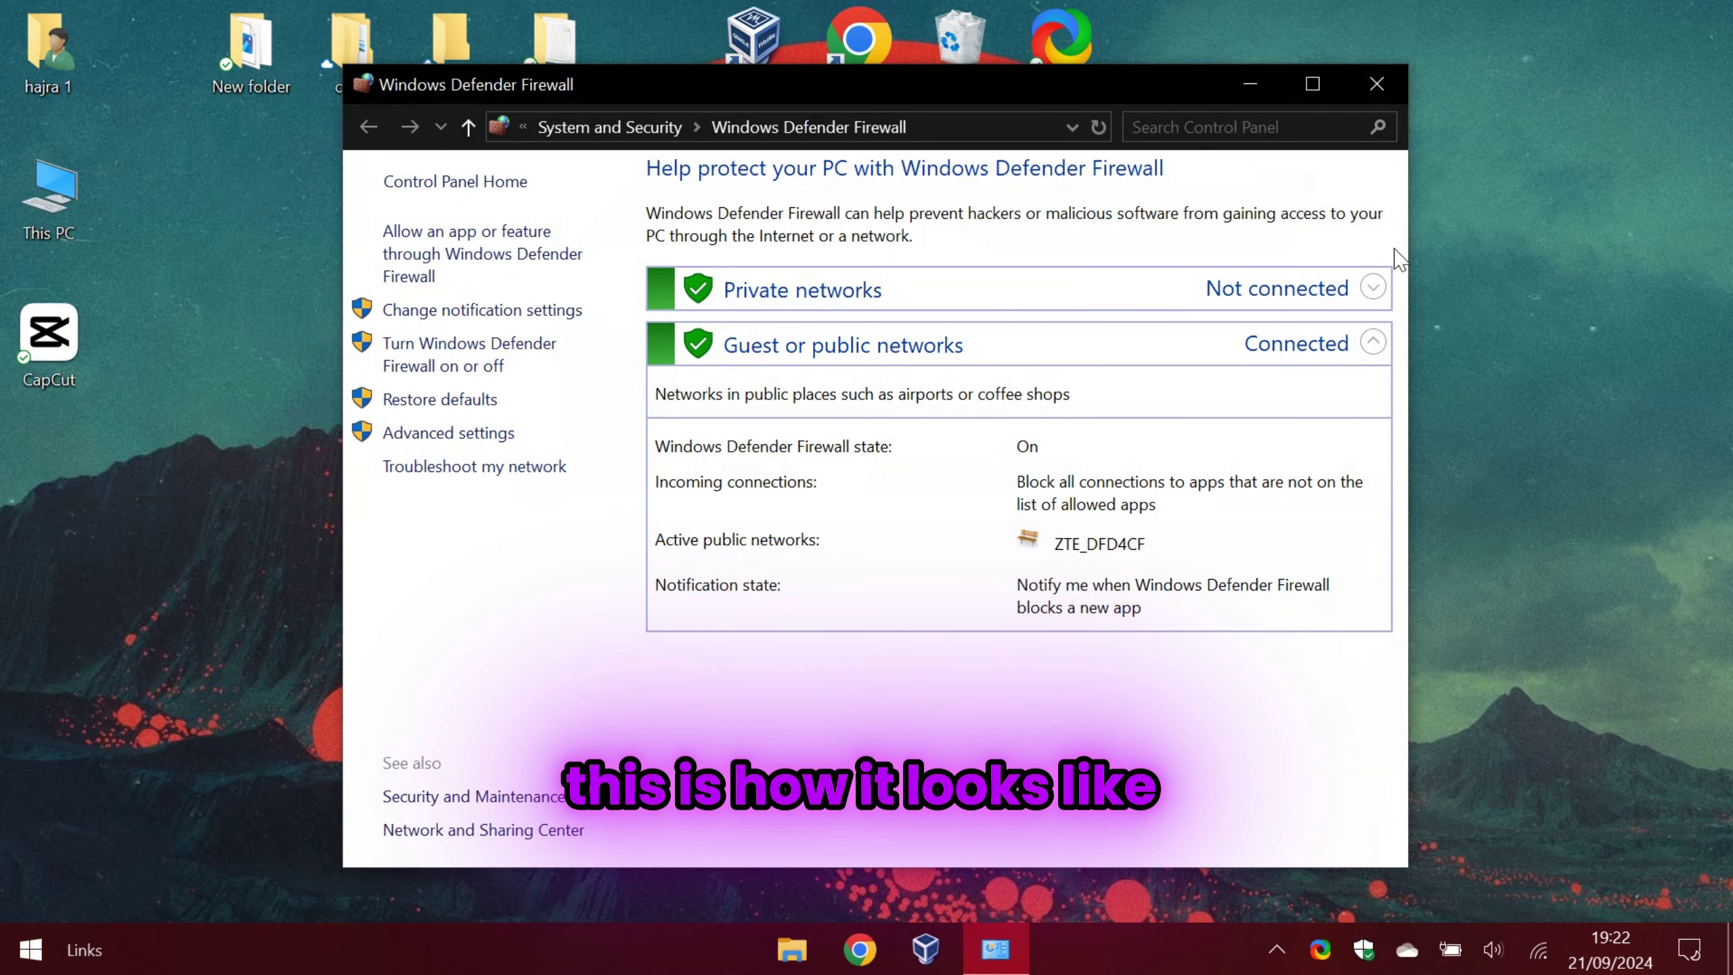
drag(1182, 87, 1125, 70)
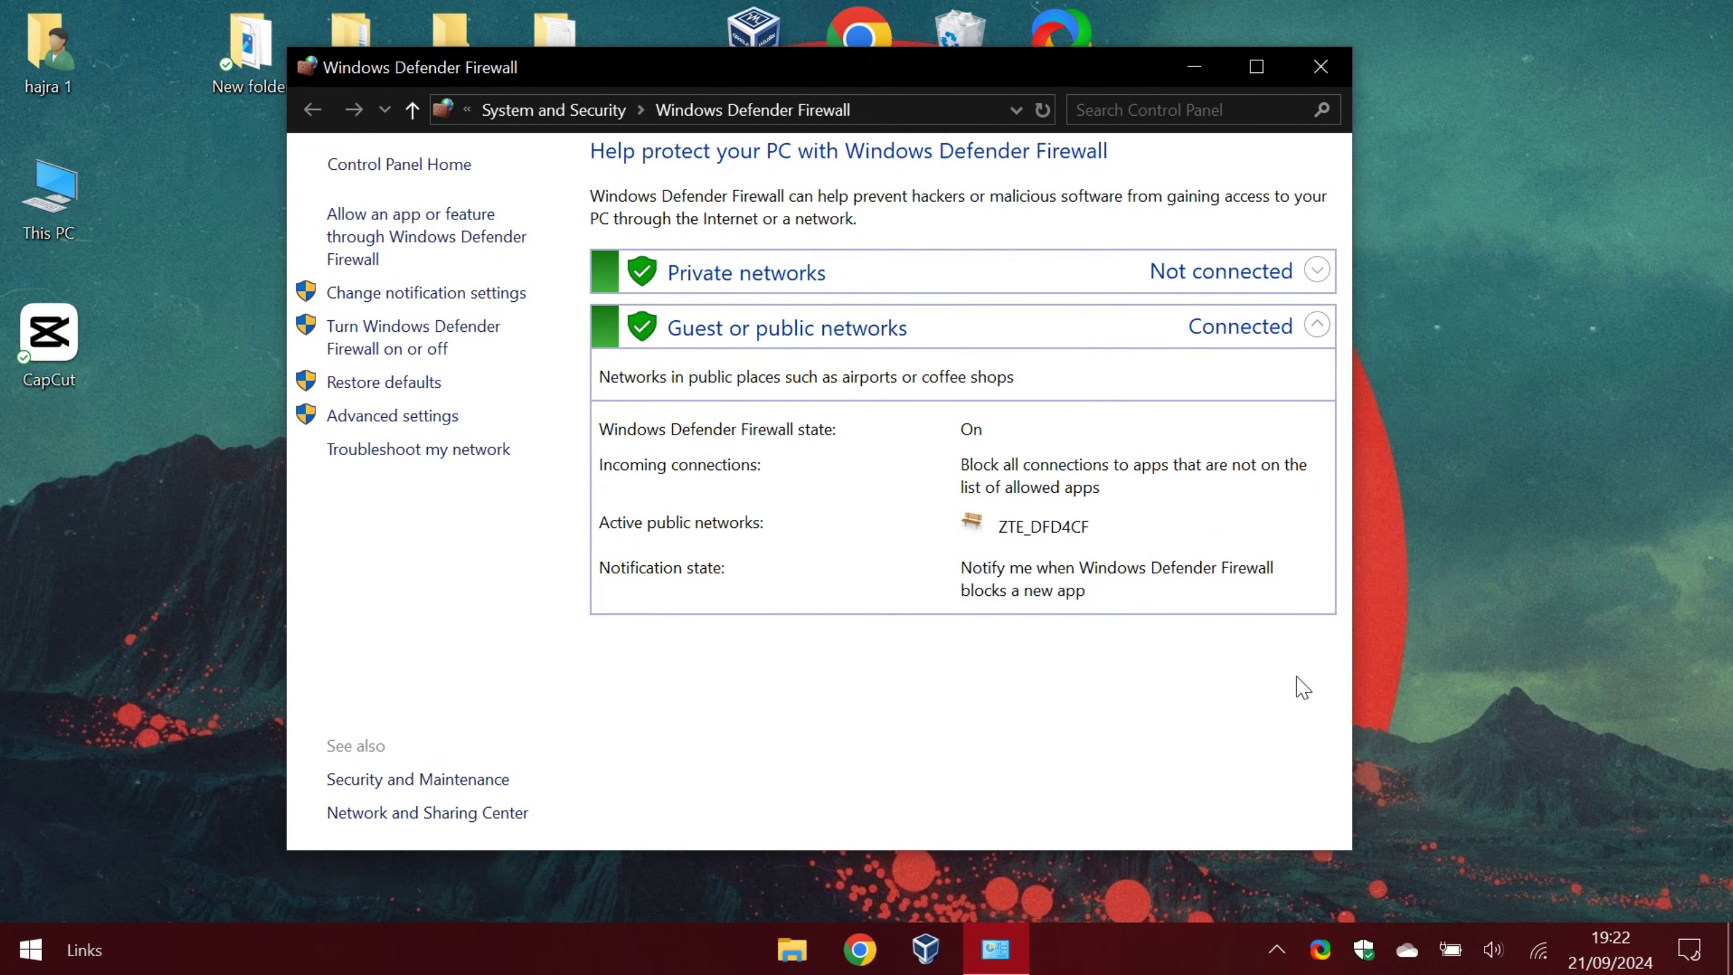
drag(1356, 861, 1575, 899)
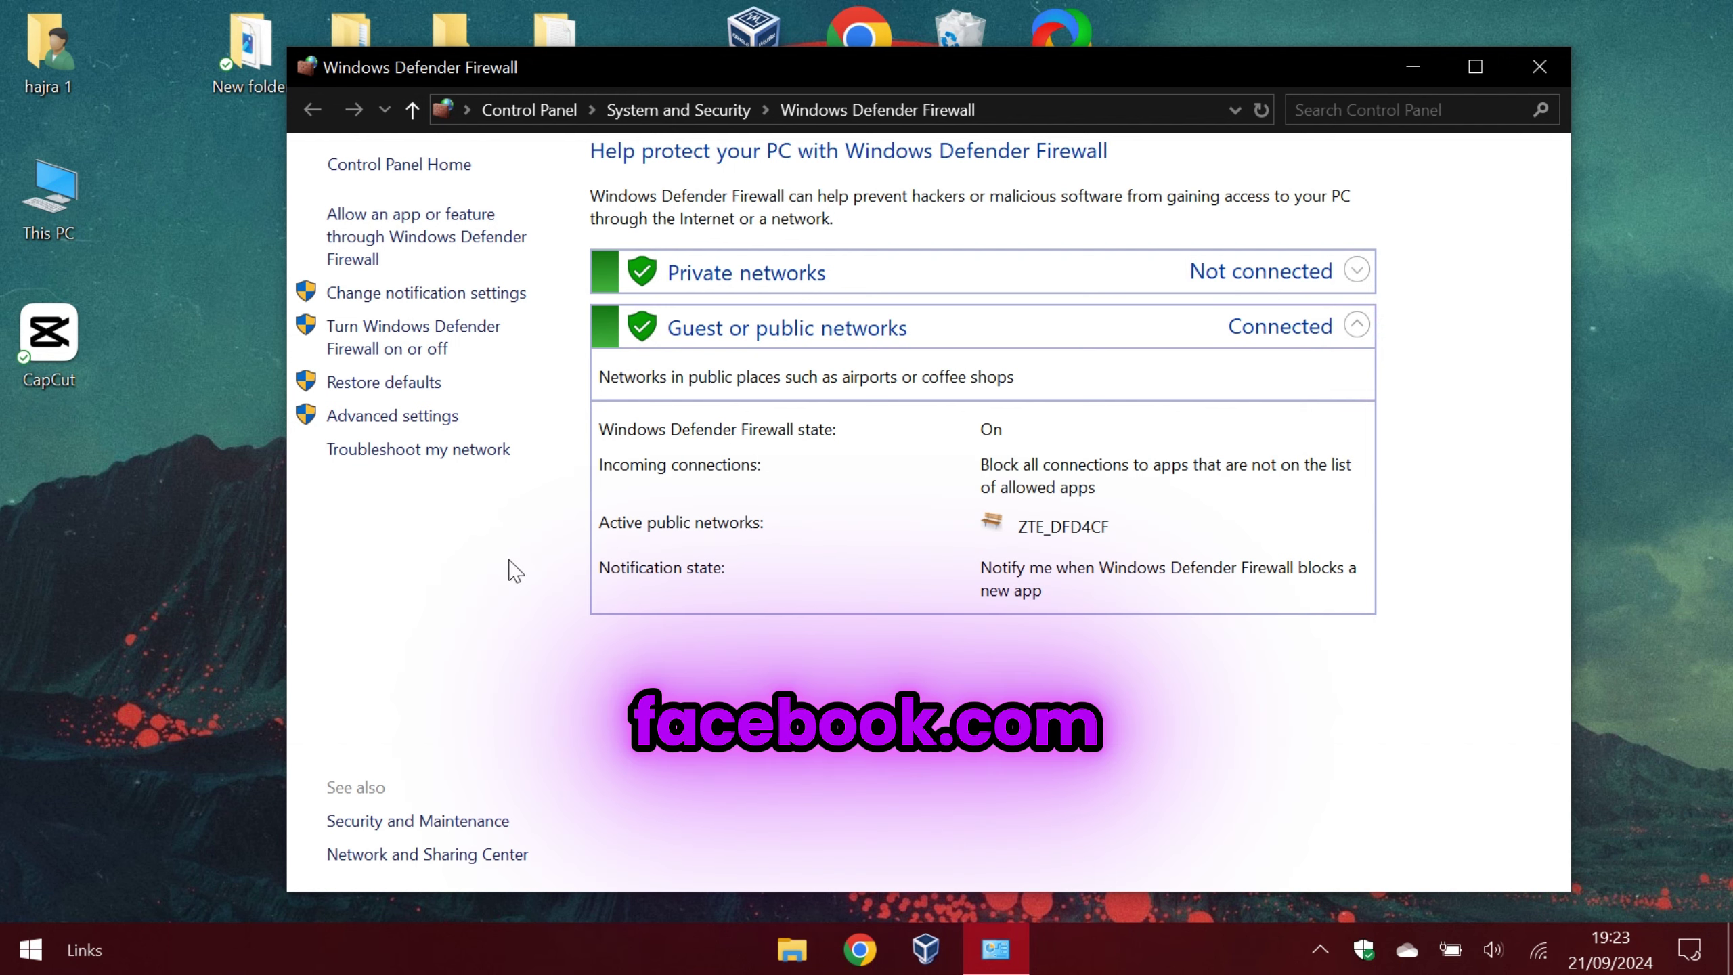
- Open the firewall's advanced settings and show the inbound rules followed by the outbound rules
click(401, 416)
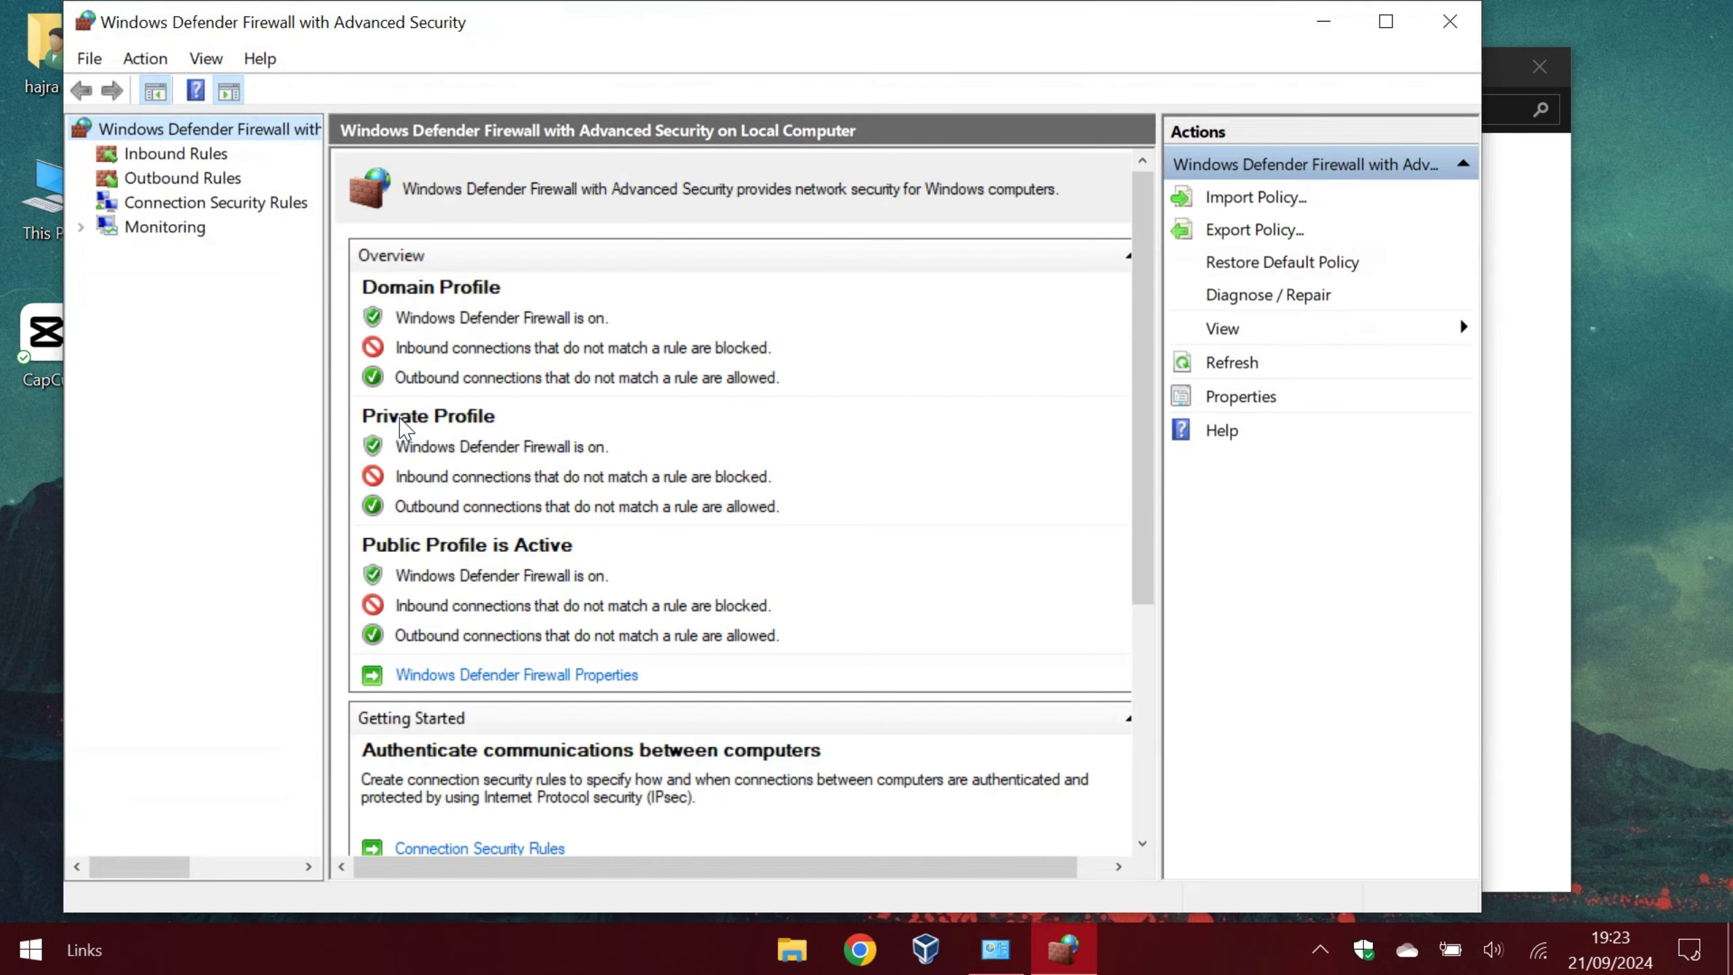
drag(383, 27, 499, 49)
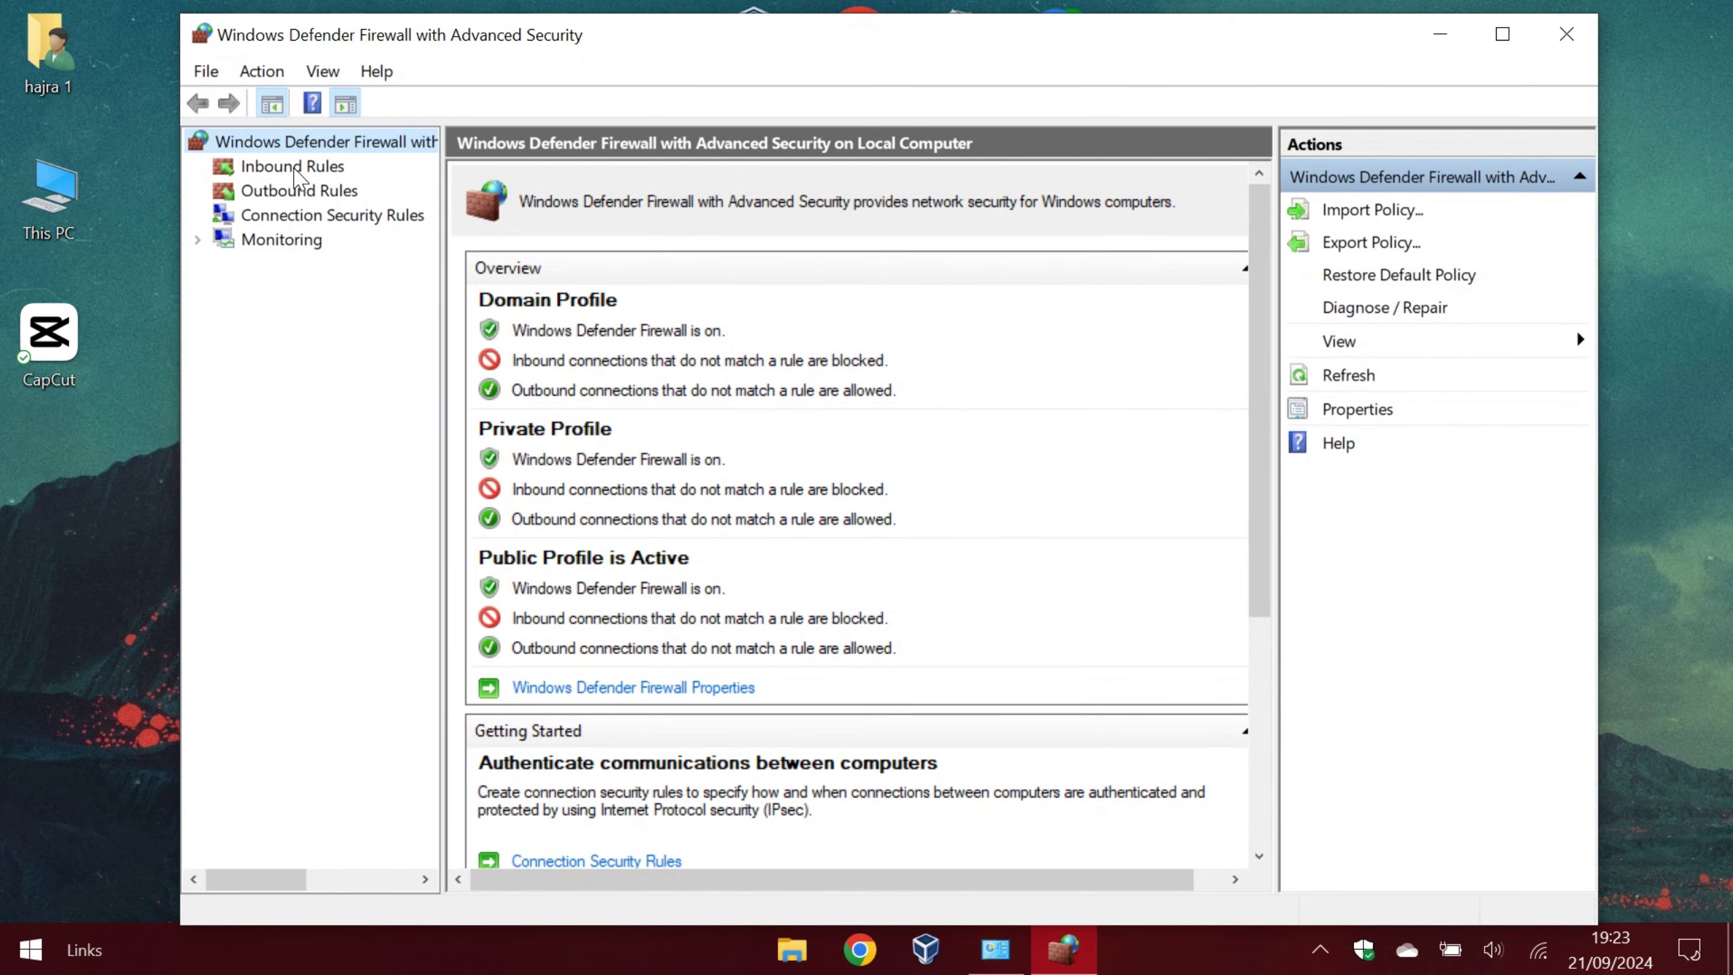
click(293, 168)
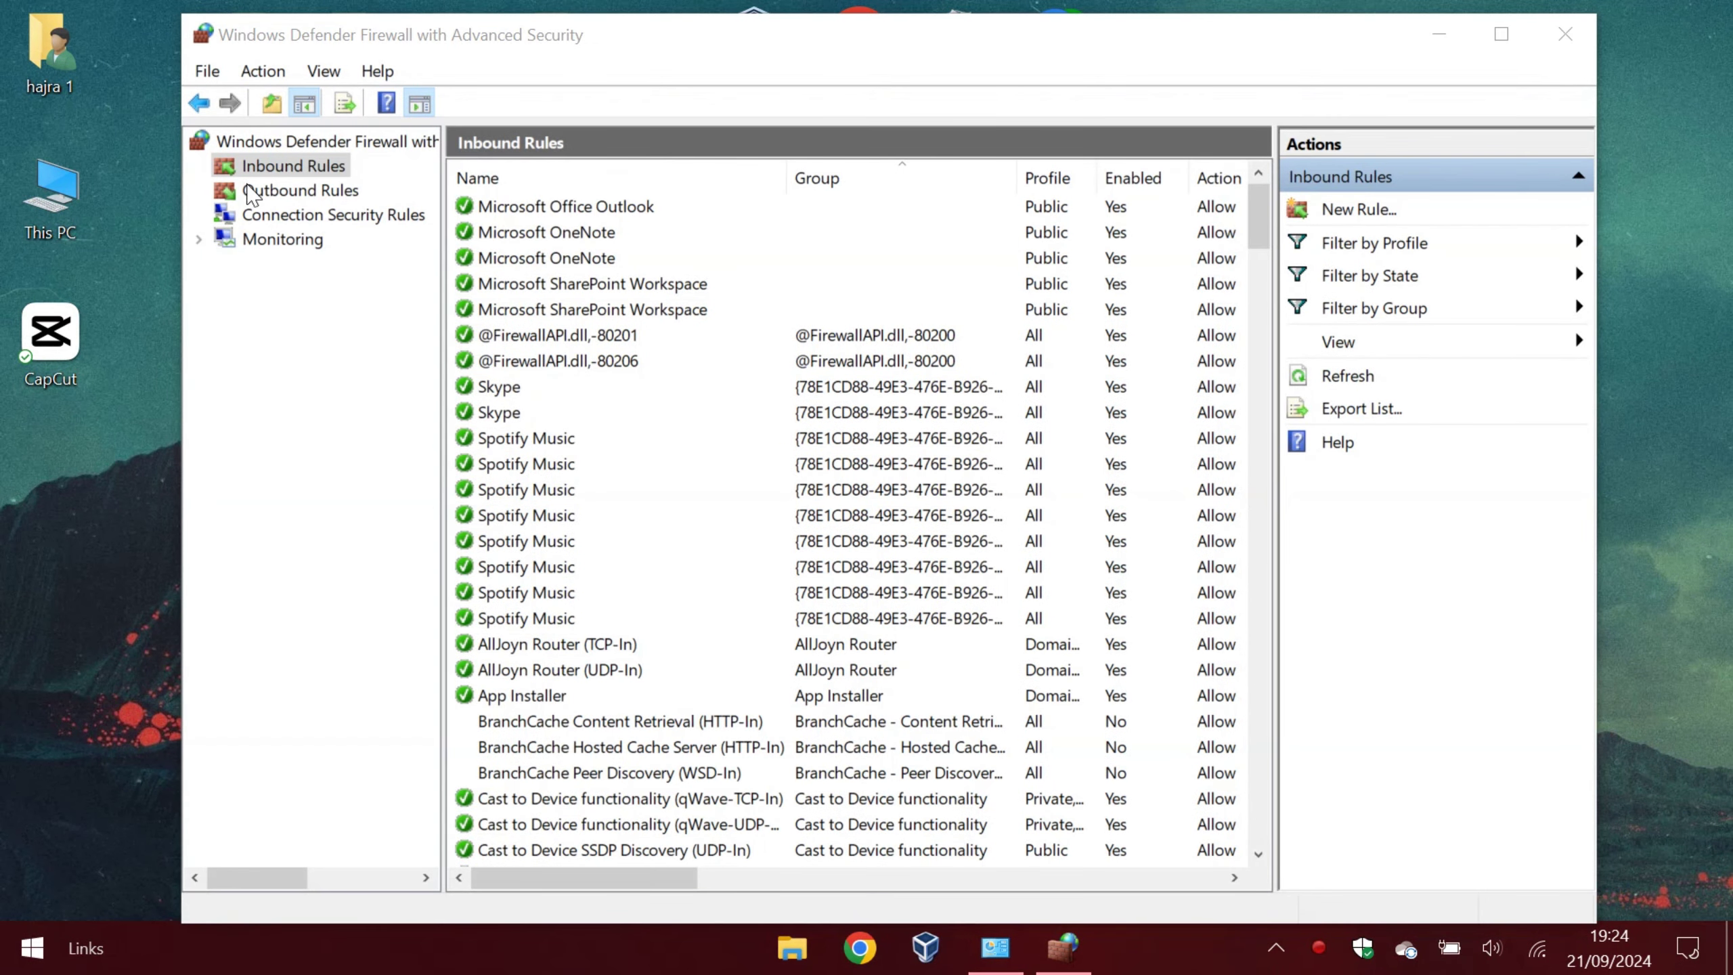
click(282, 197)
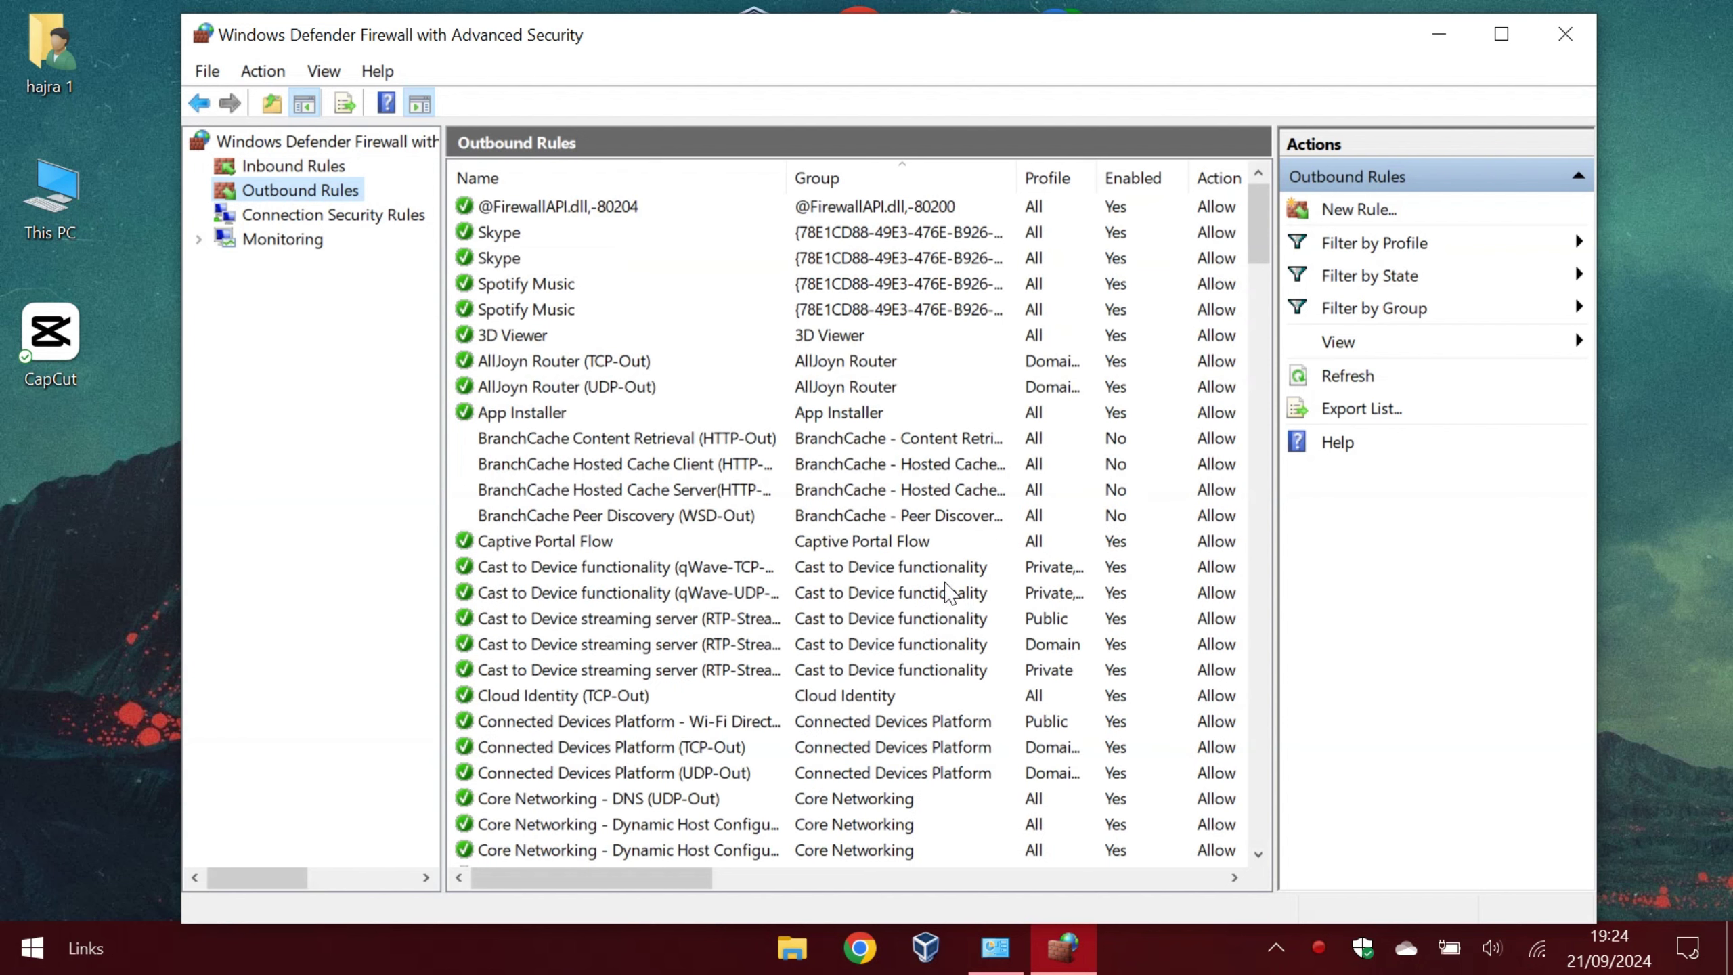
- Examine the outbound rules list, including the address, protocol and port columns
scroll(1050, 532, down, 2)
scroll(1024, 515, down, 9)
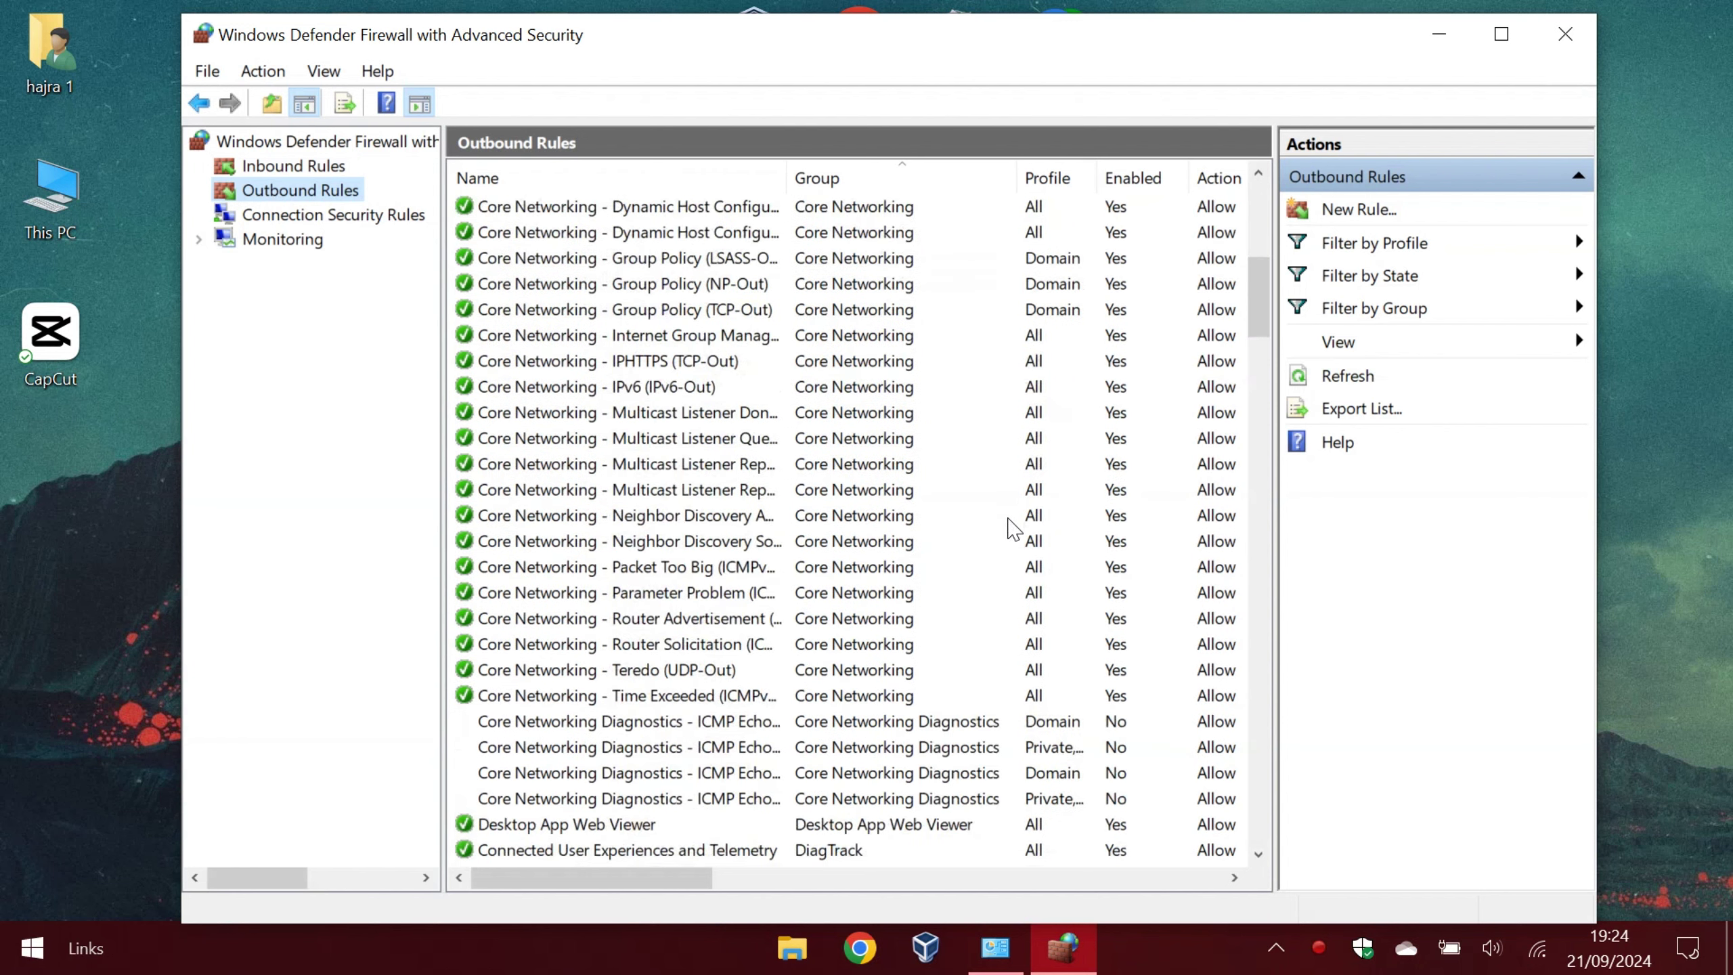
scroll(1024, 515, down, 4)
drag(1255, 374, 1228, 205)
drag(625, 870, 915, 823)
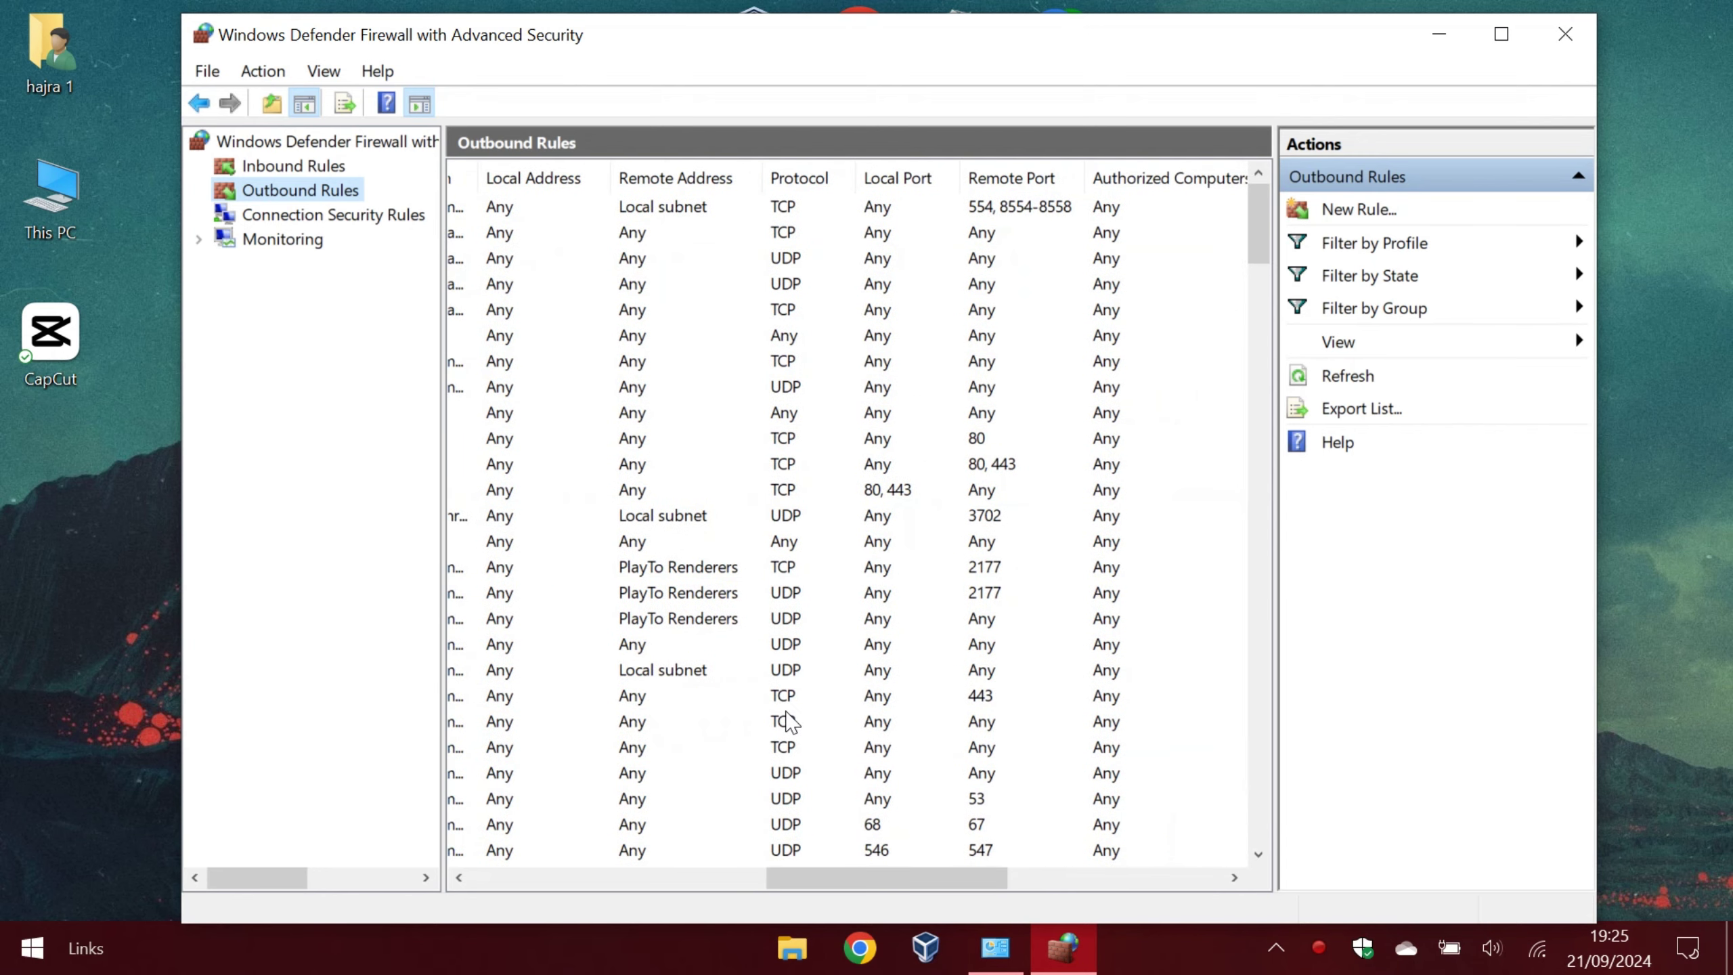
click(787, 715)
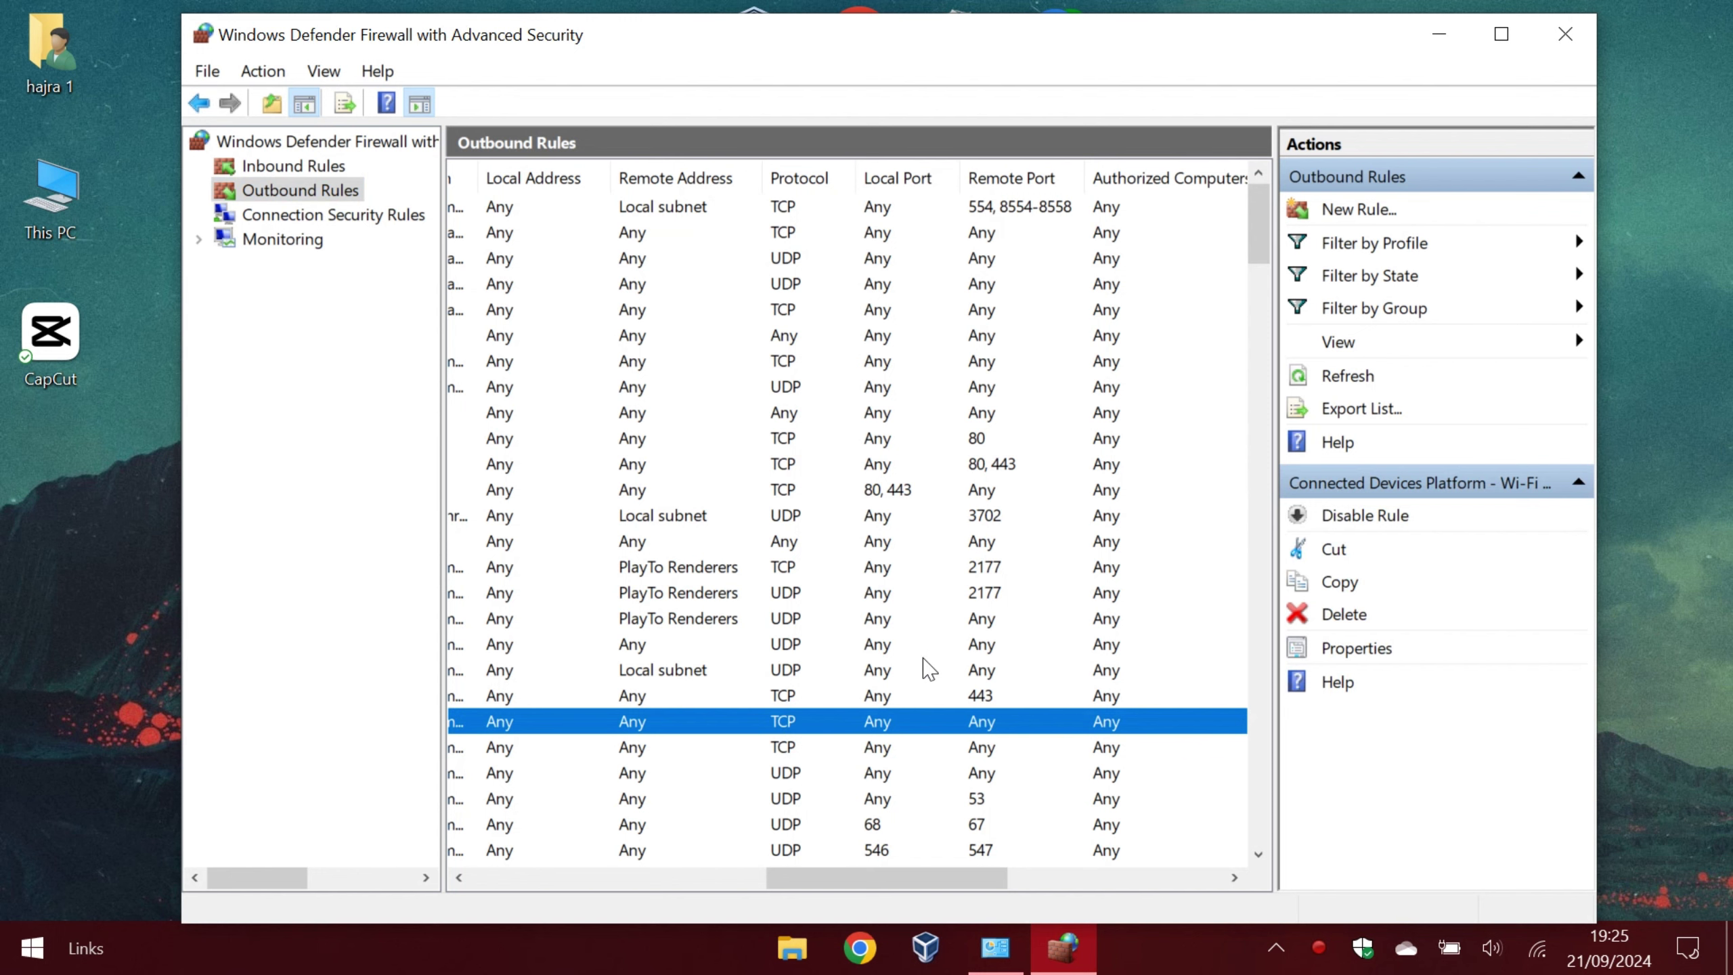
drag(967, 878, 976, 879)
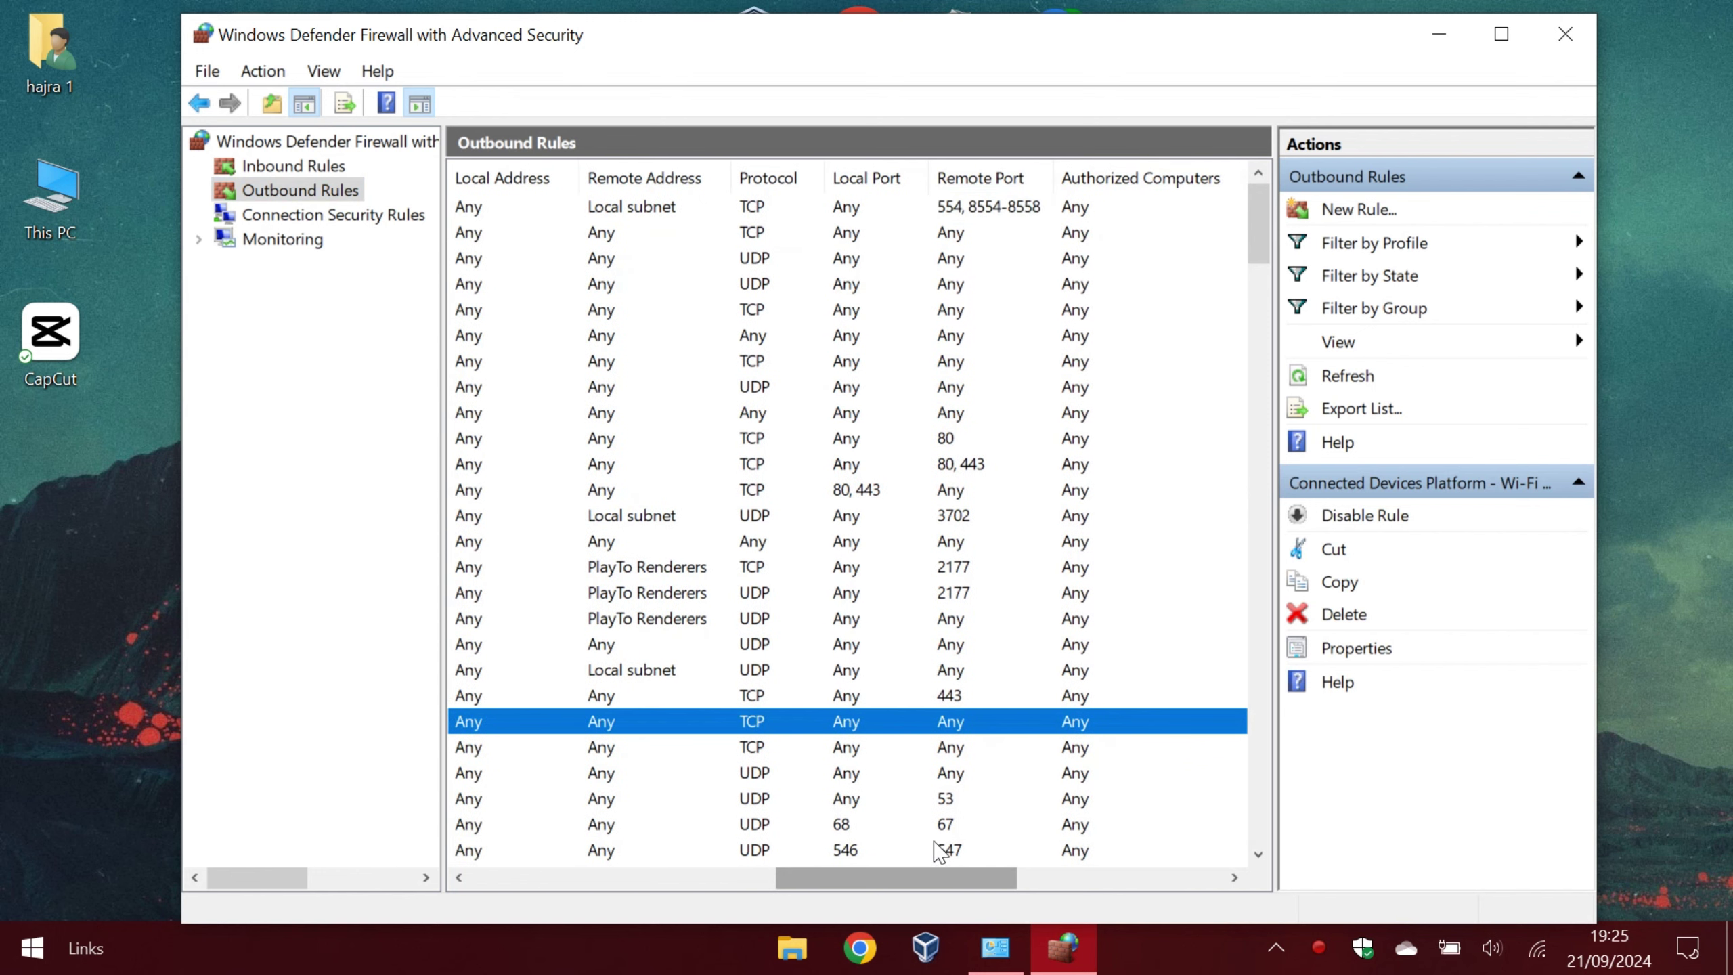
drag(921, 879, 566, 918)
click(376, 648)
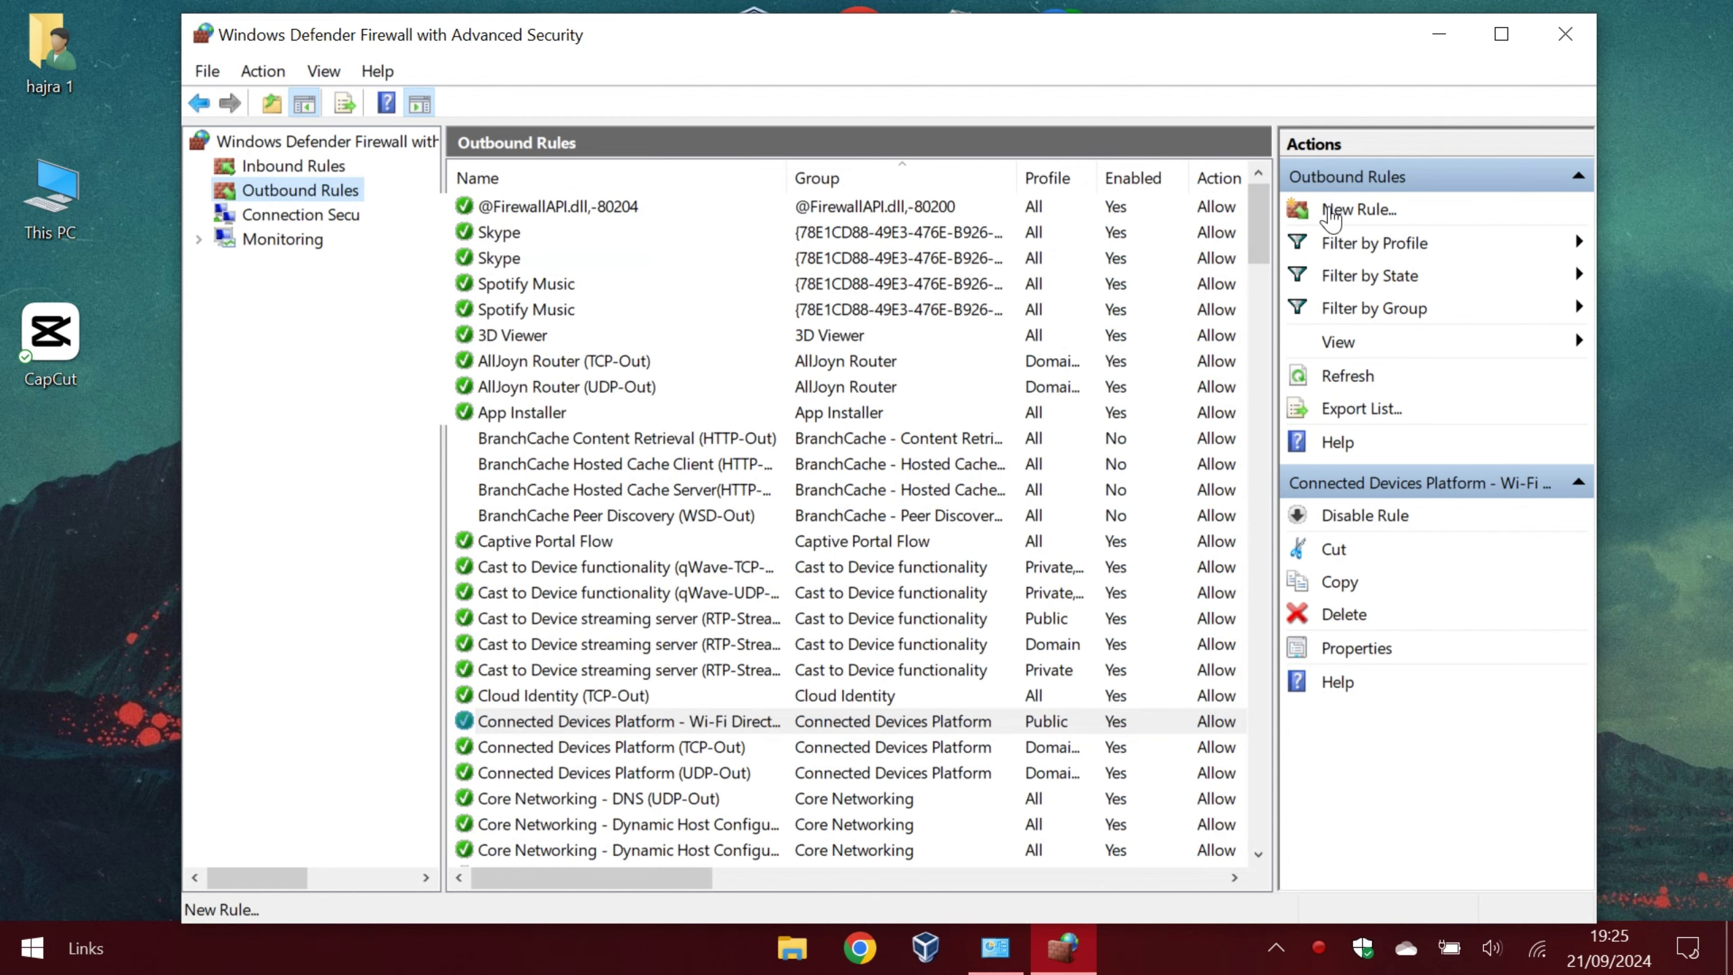
- Start a new outbound rule and set its rule type to Custom
click(1330, 217)
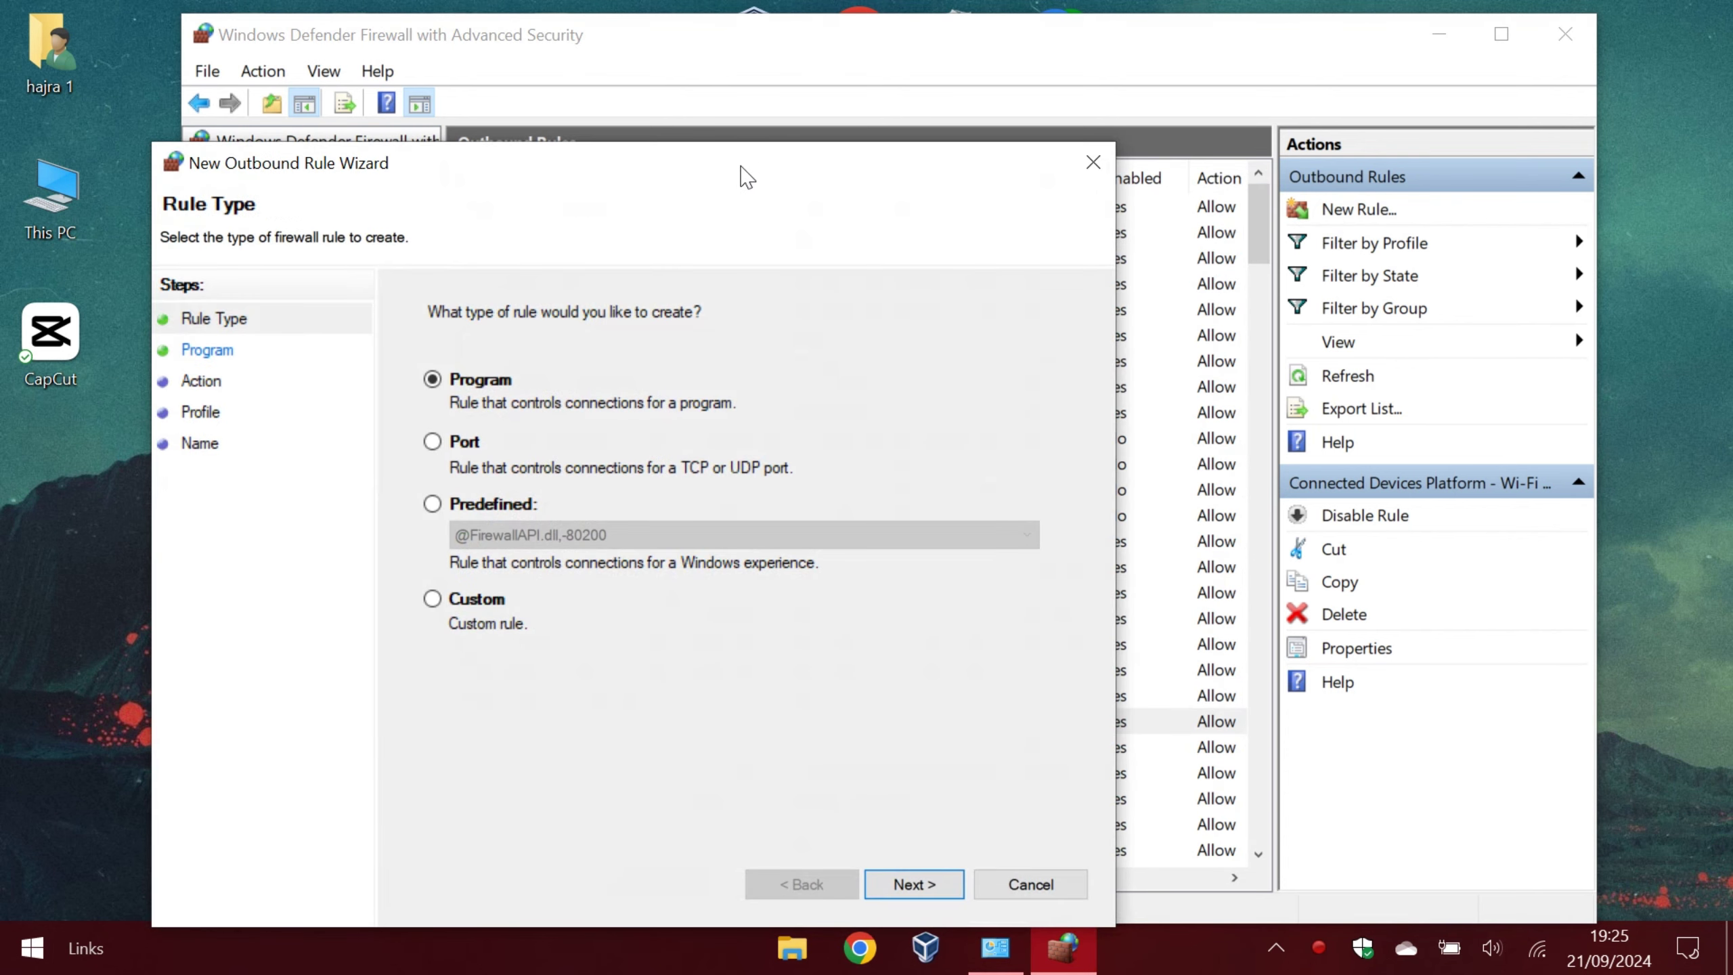
drag(743, 177, 938, 103)
click(637, 526)
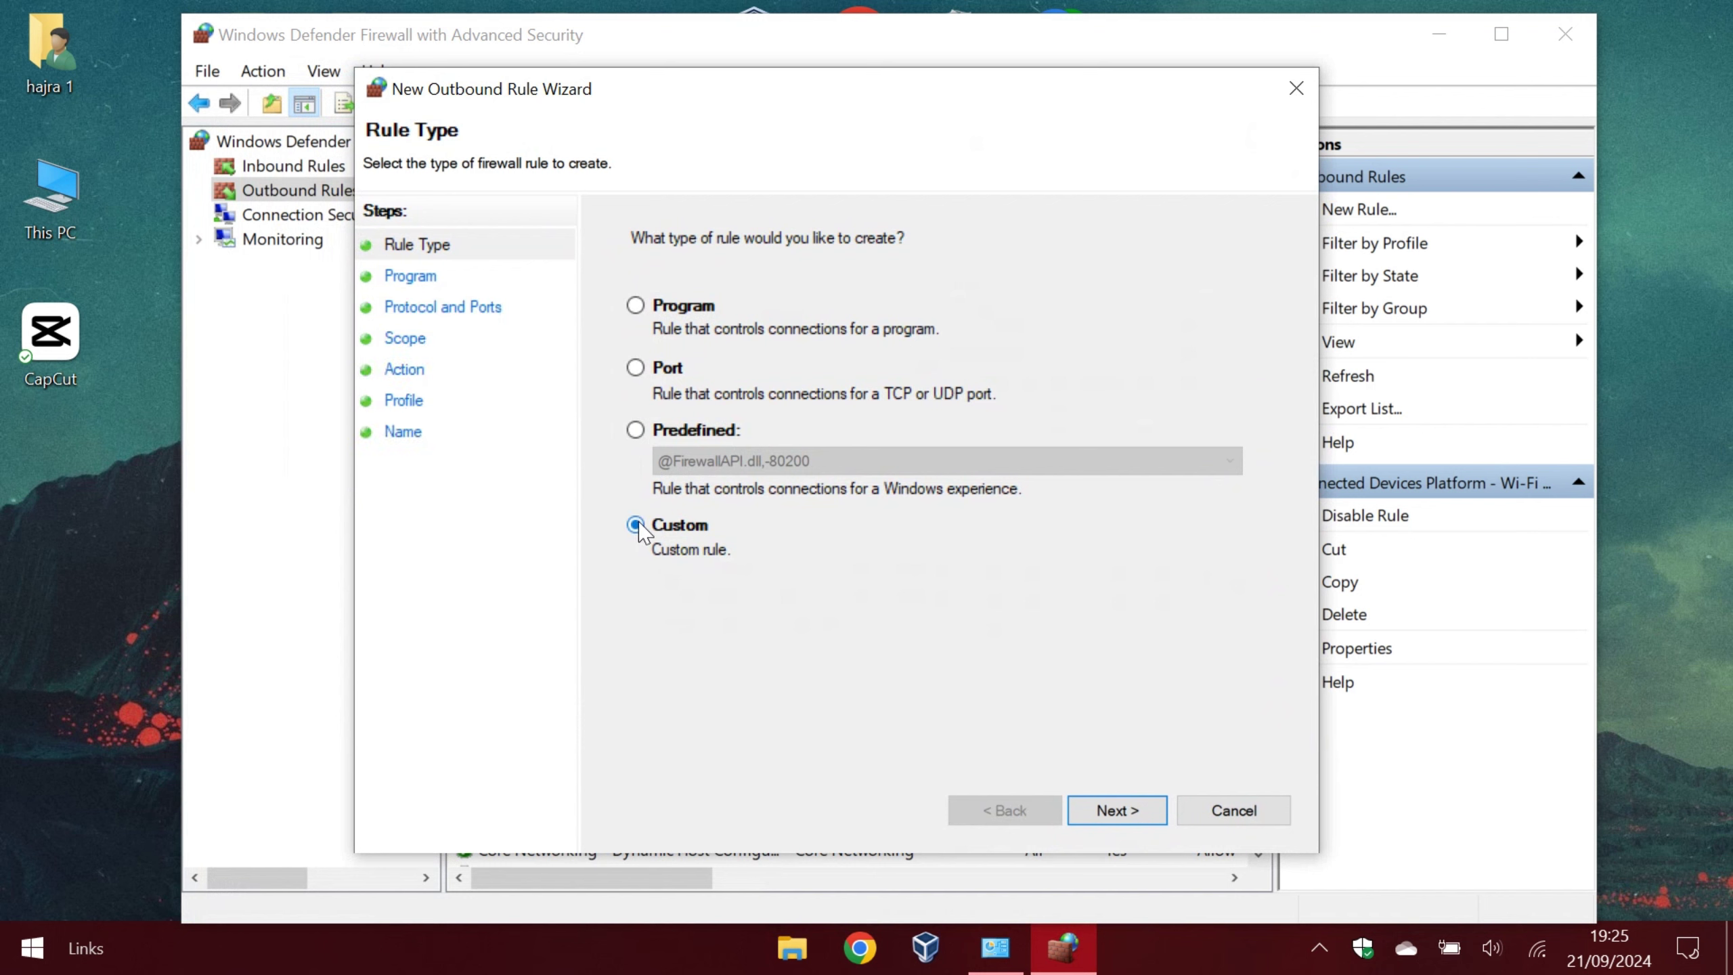
click(1117, 815)
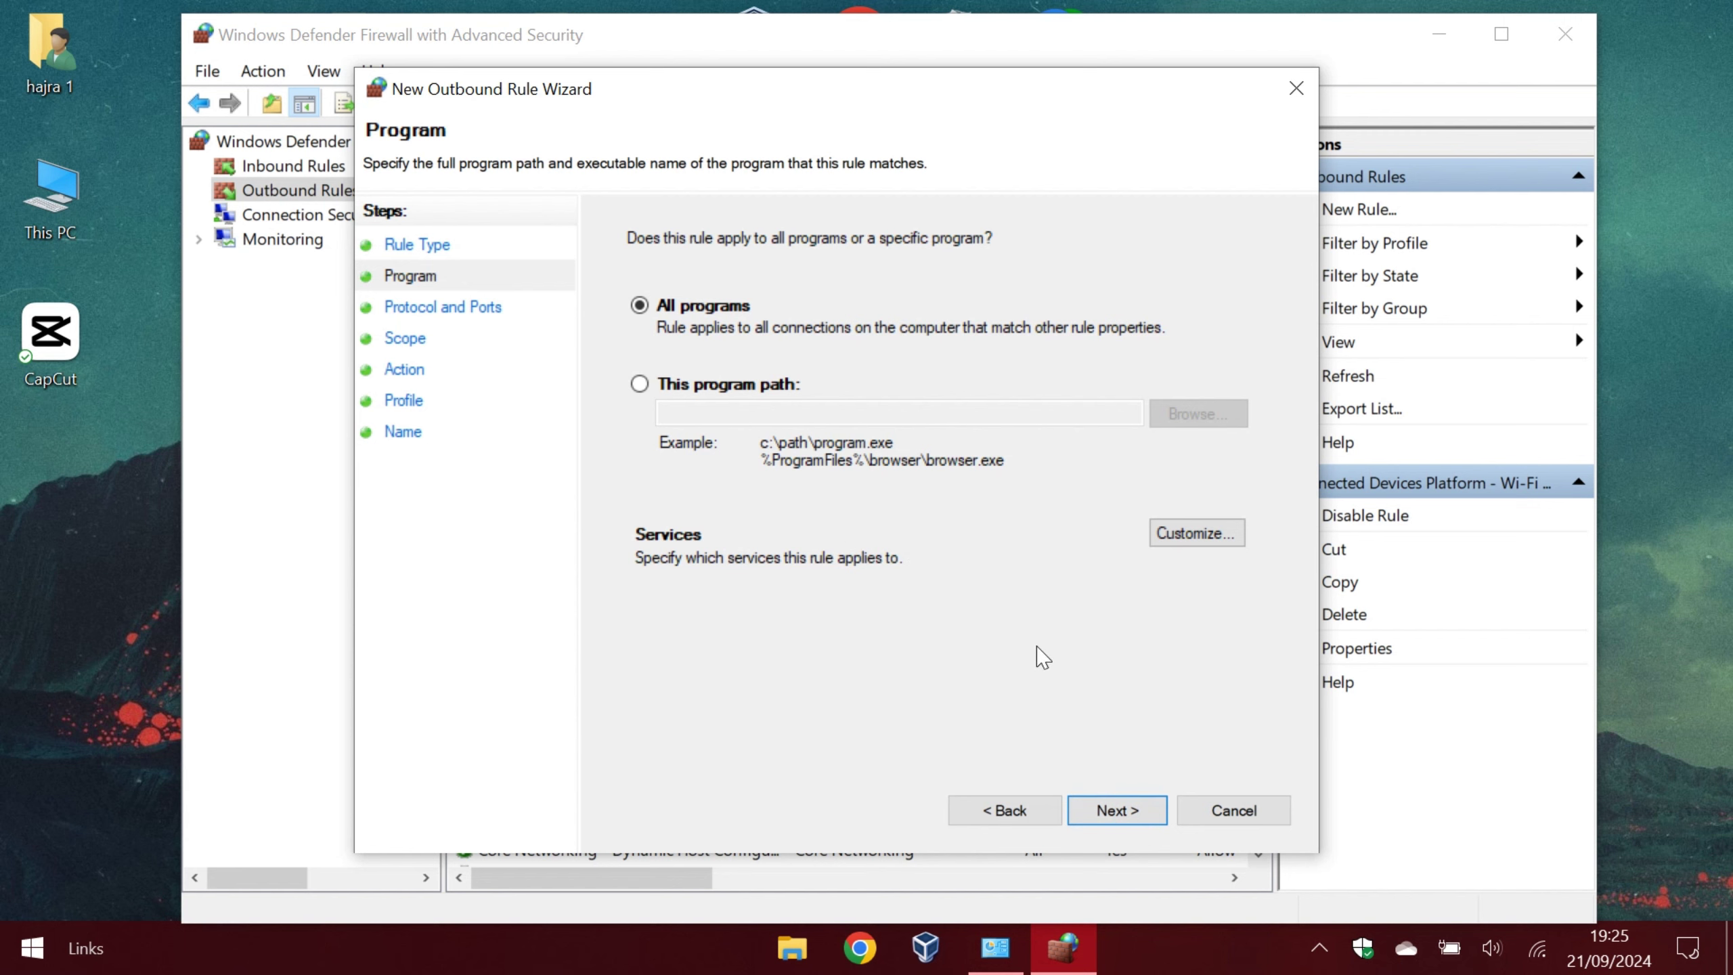
- Apply the rule to all programs and any protocol, and restrict its remote scope to specific IP addresses
click(1136, 814)
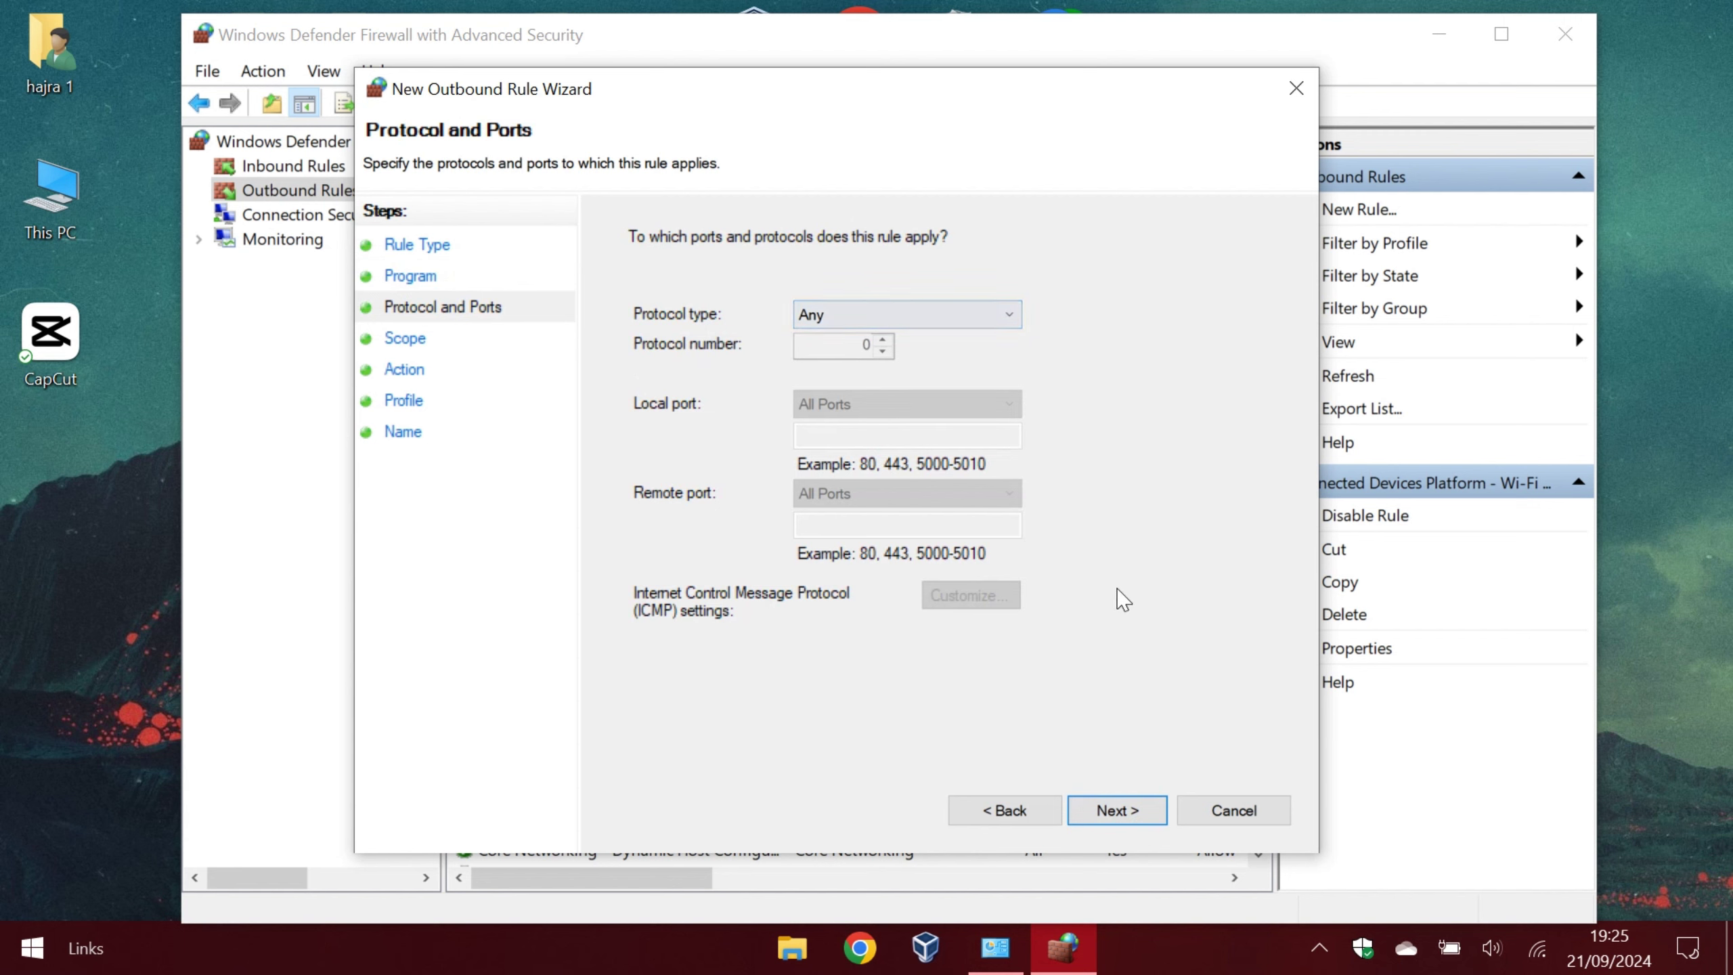
click(1127, 822)
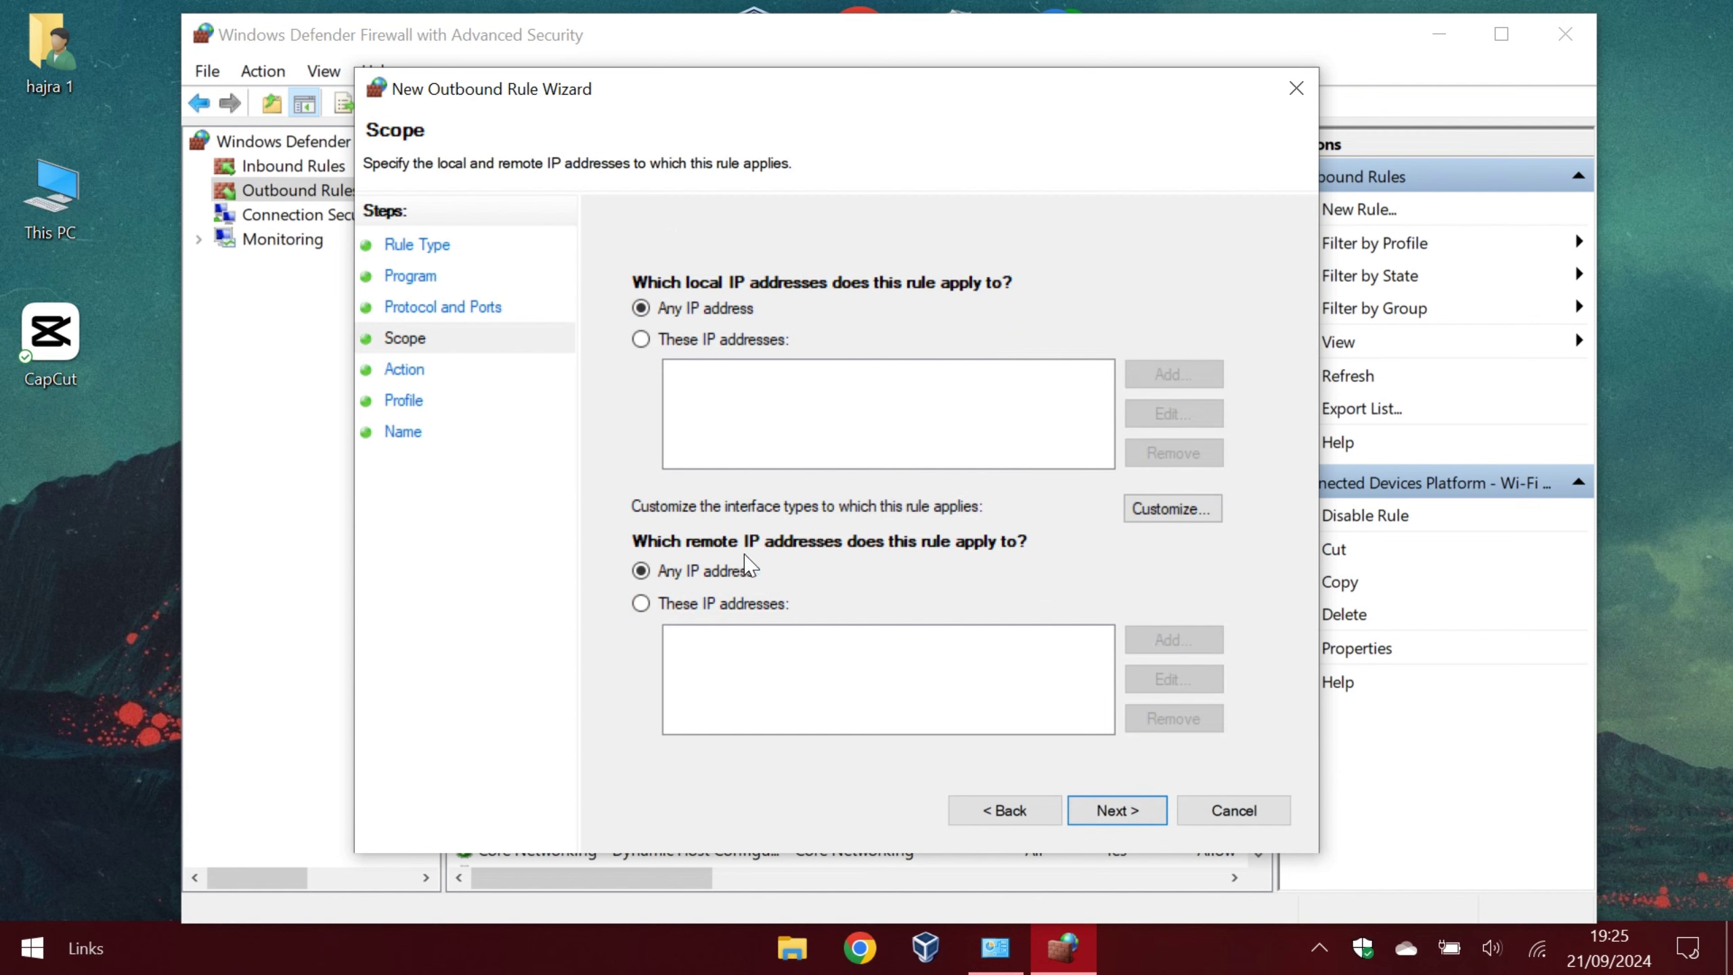
click(735, 610)
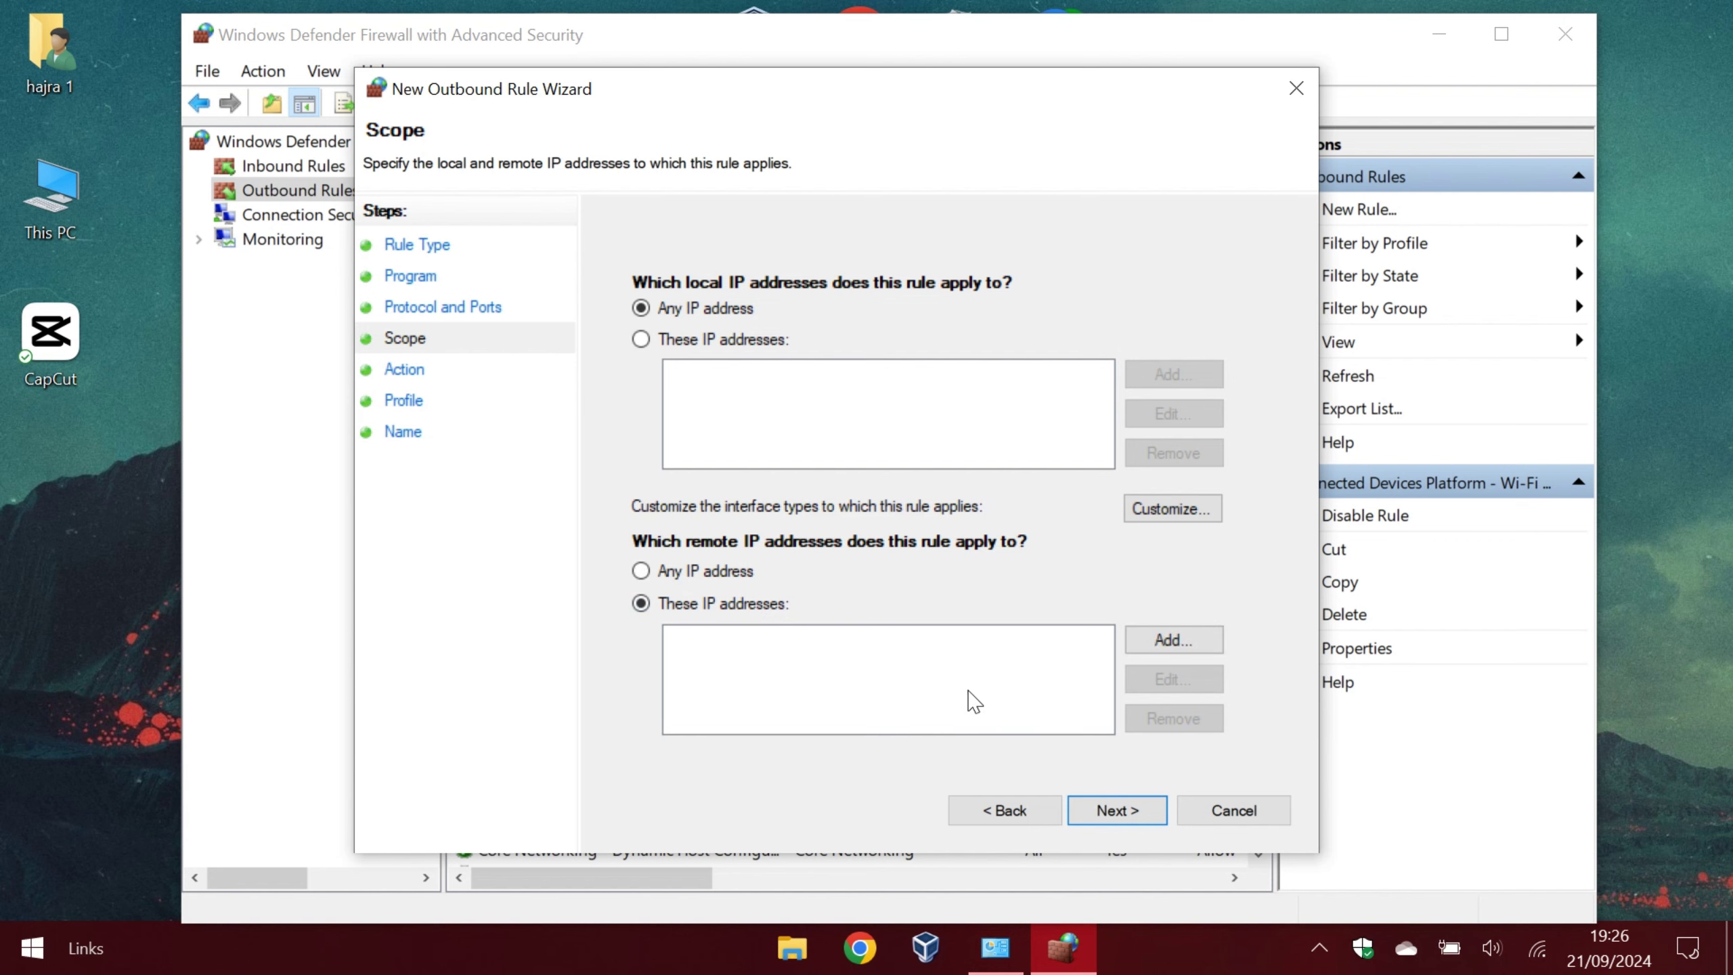
- Open Command Prompt, run nslookup facebook.com, and copy the IPv4 address it returns for the site
key(super)
text(cmd)
key(Return)
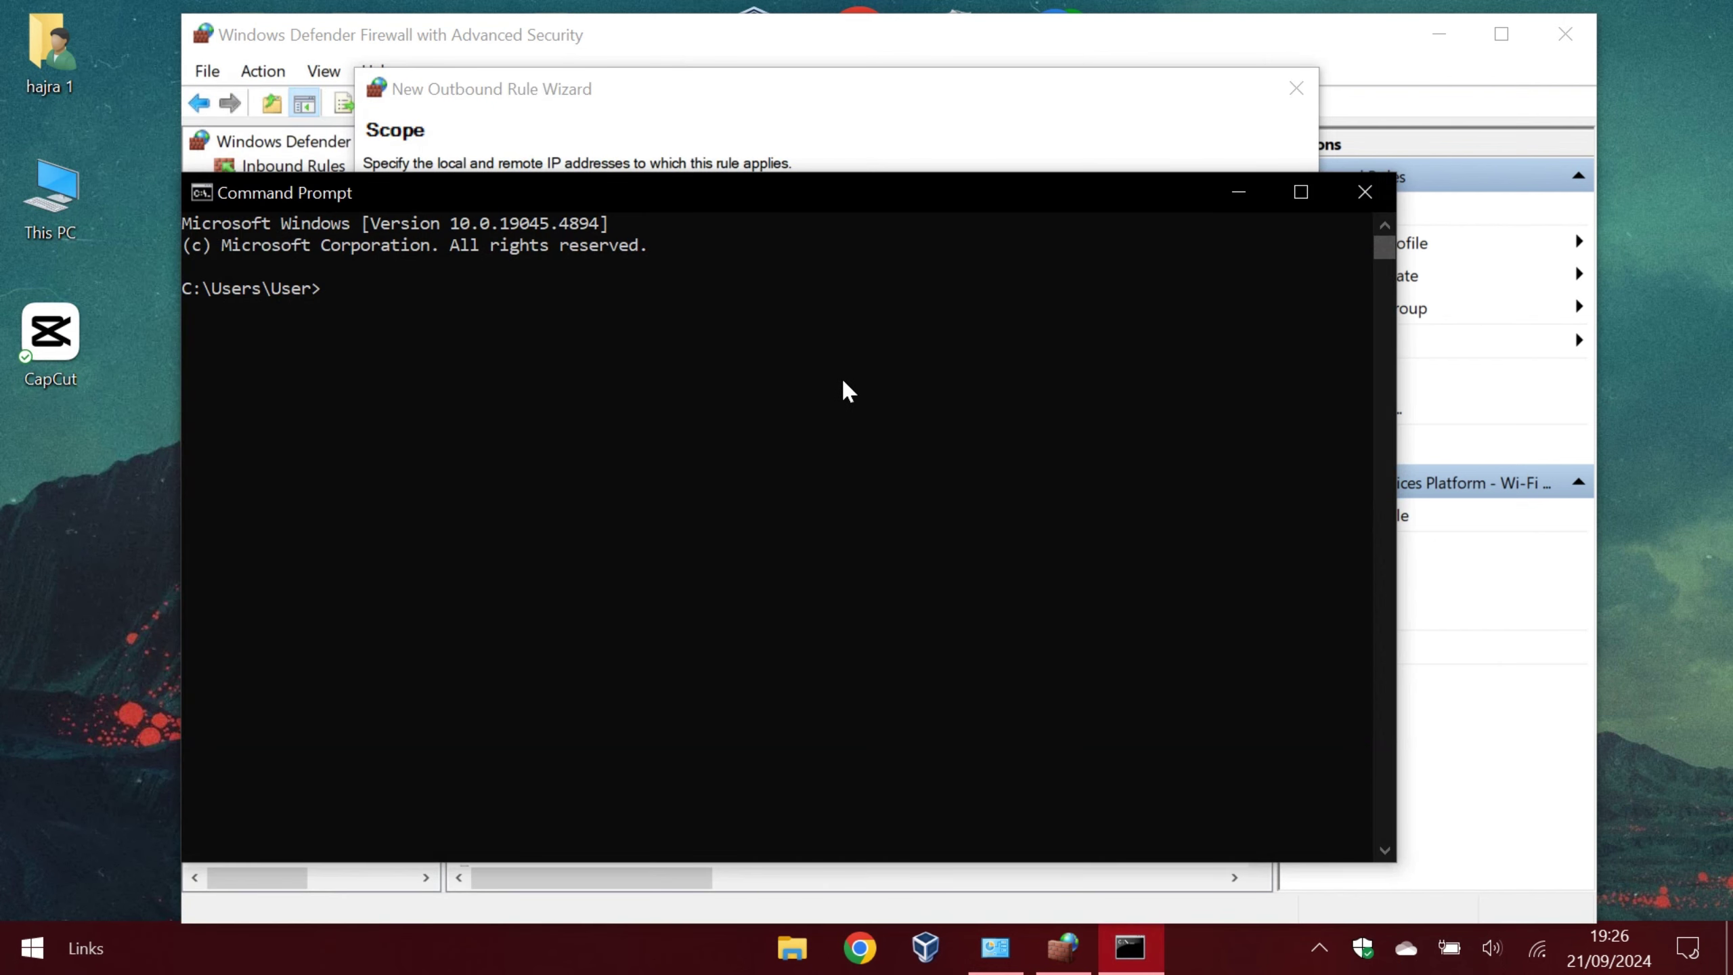
drag(488, 197, 647, 158)
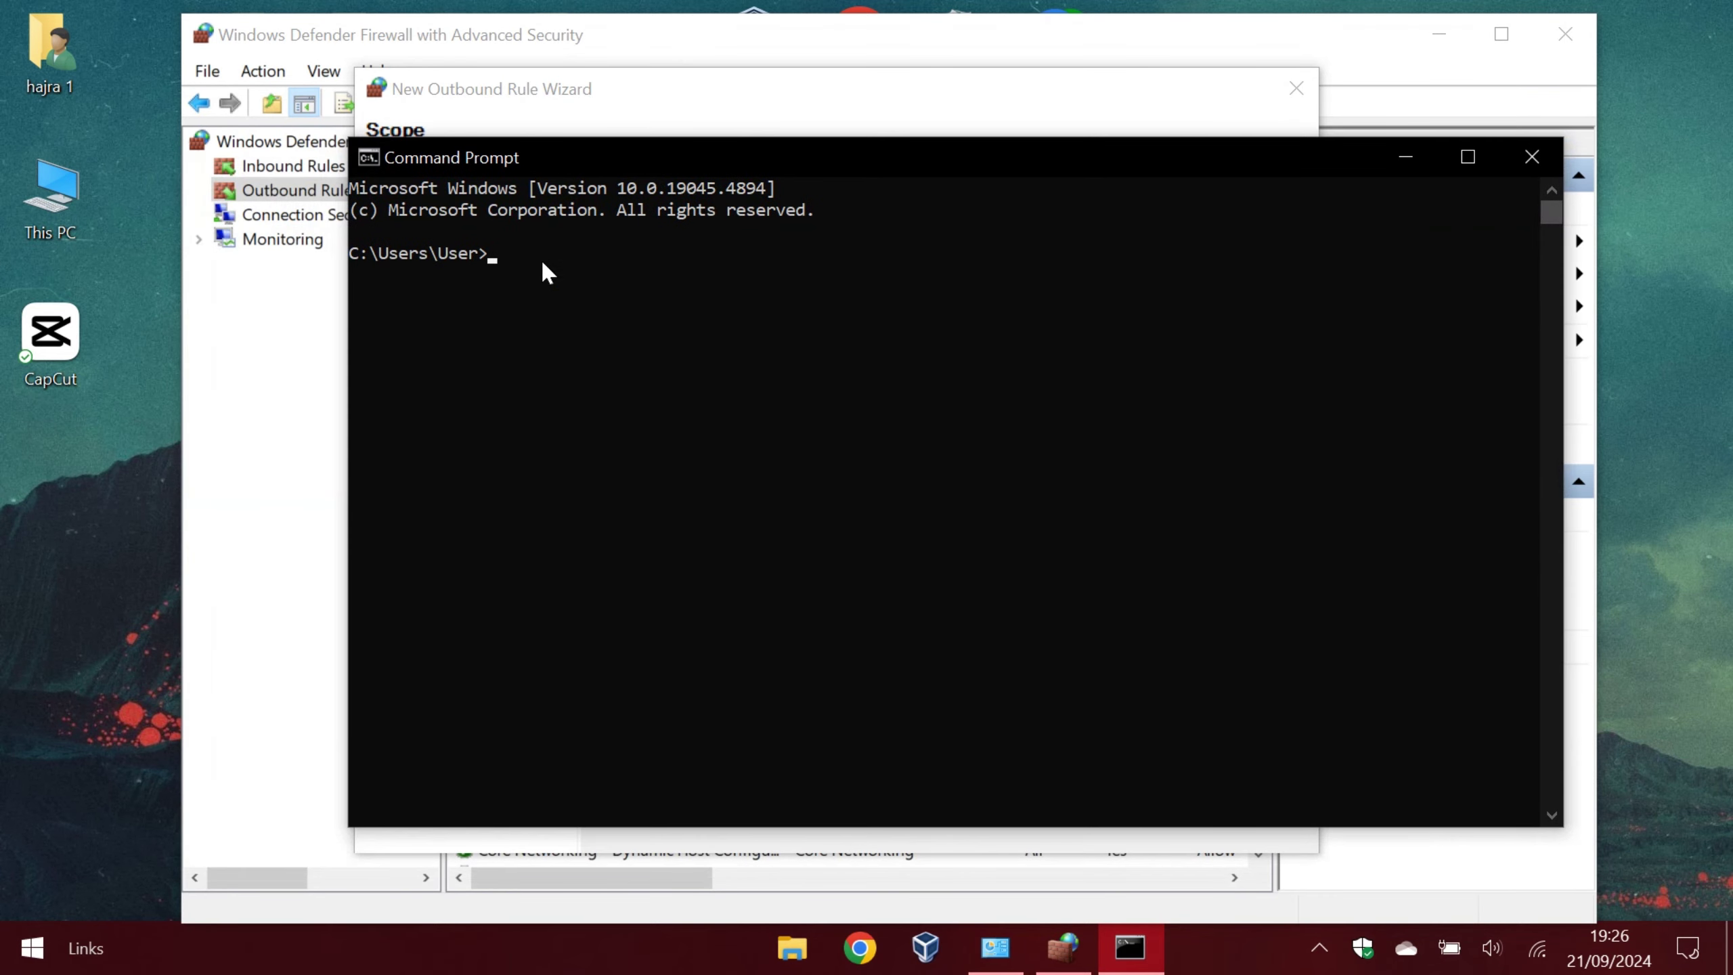
text(nslookup facebook.com)
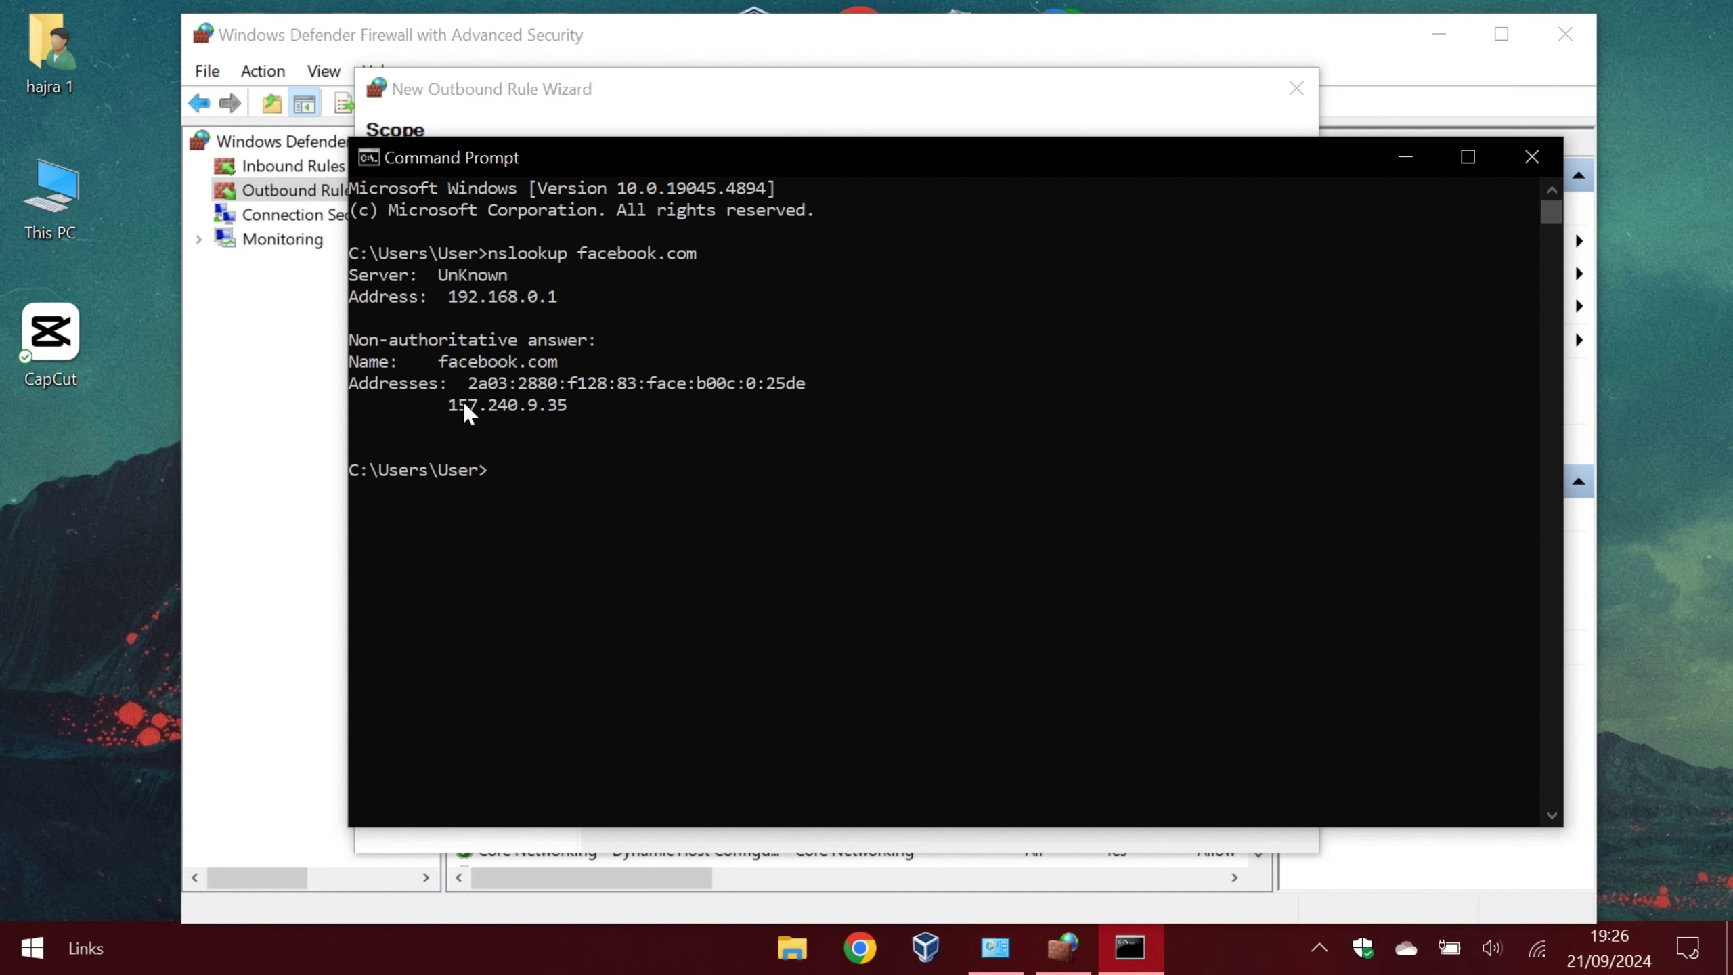
drag(450, 406, 567, 417)
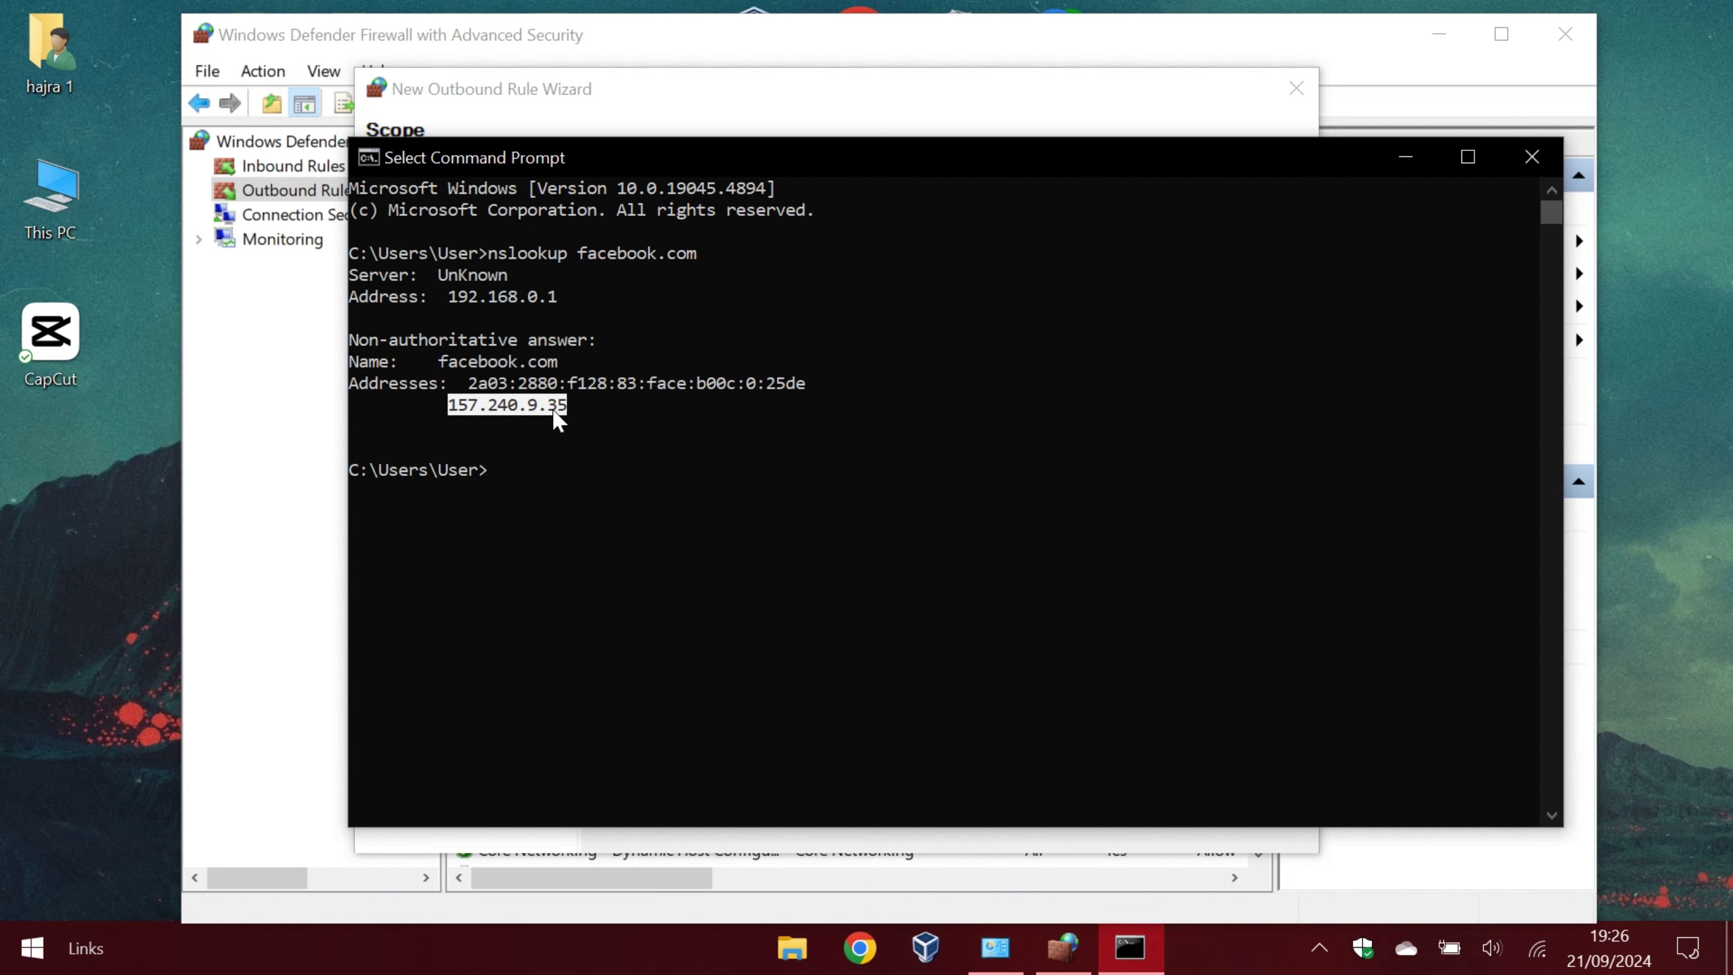
key(ctrl+c)
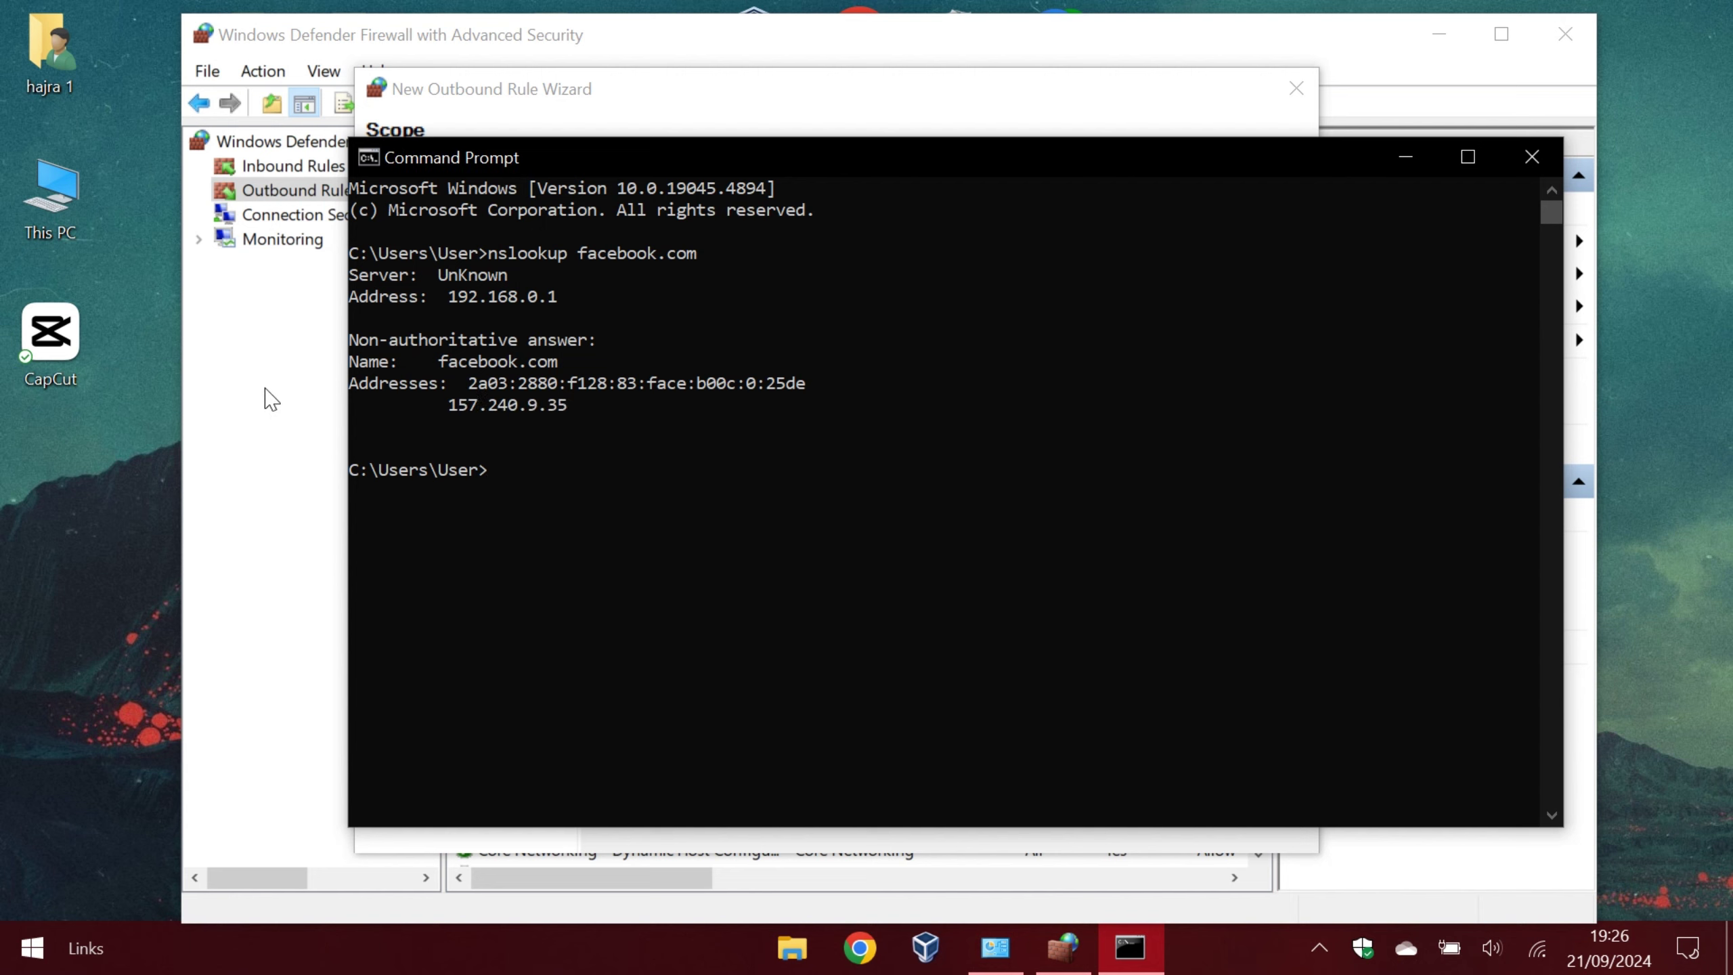
- Return to the outbound rule wizard and add 157.240.9.35 to the remote IP addresses
click(270, 399)
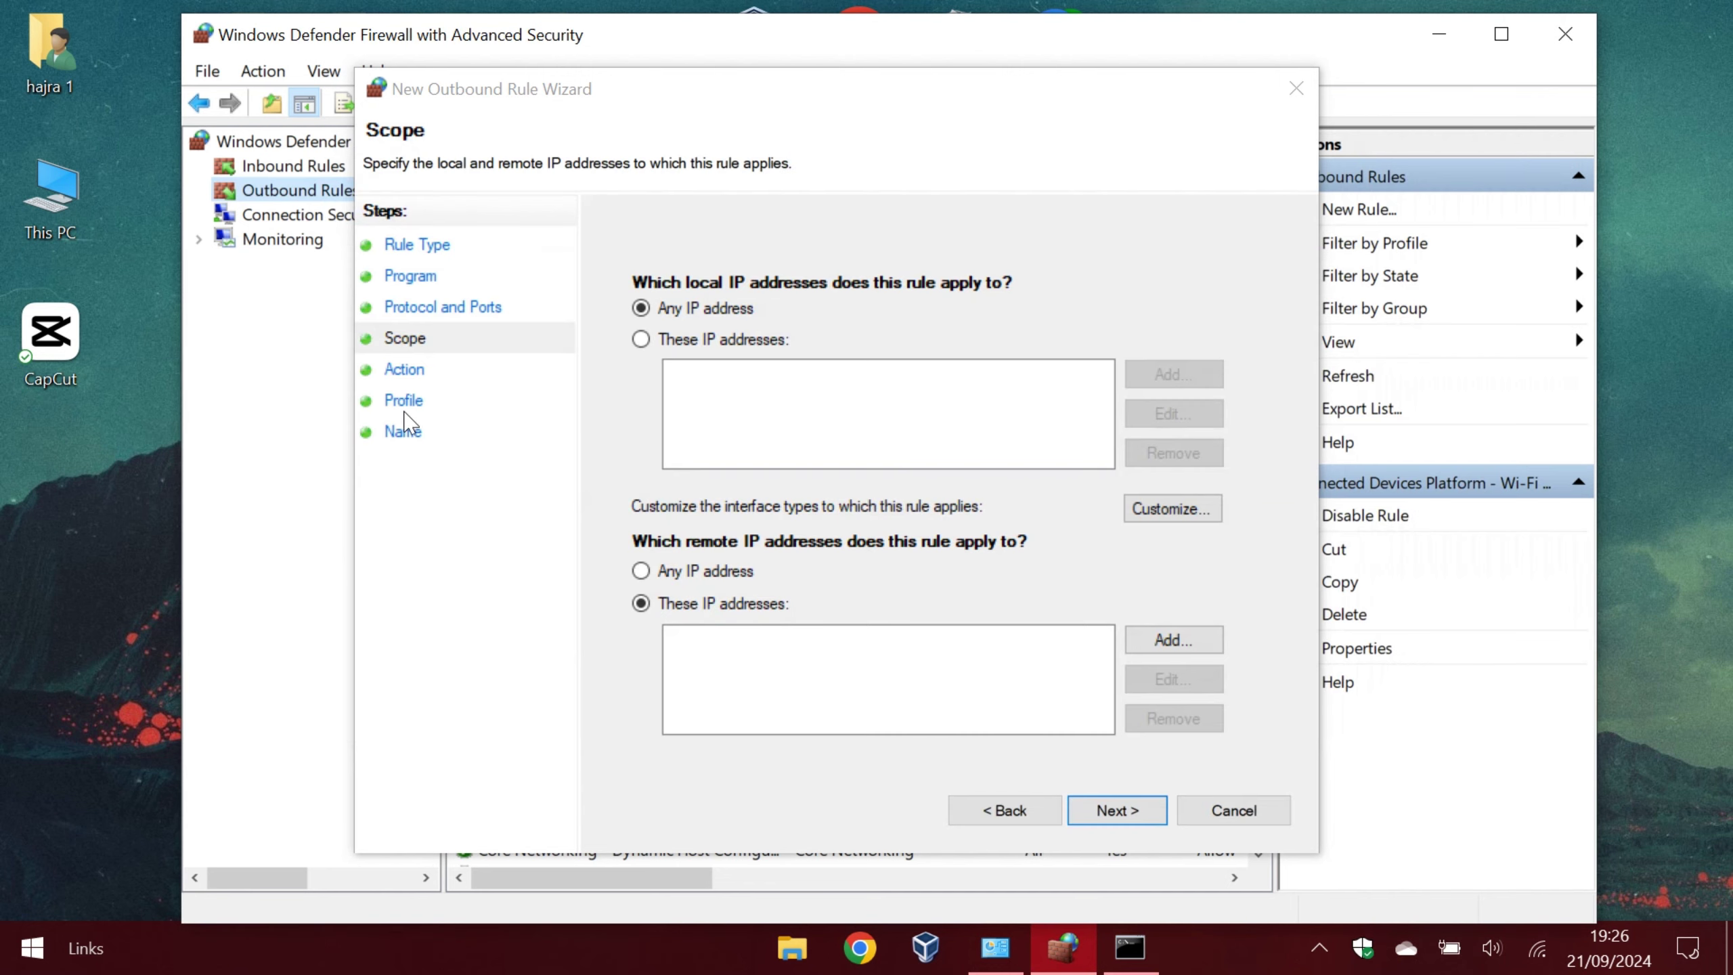
click(713, 653)
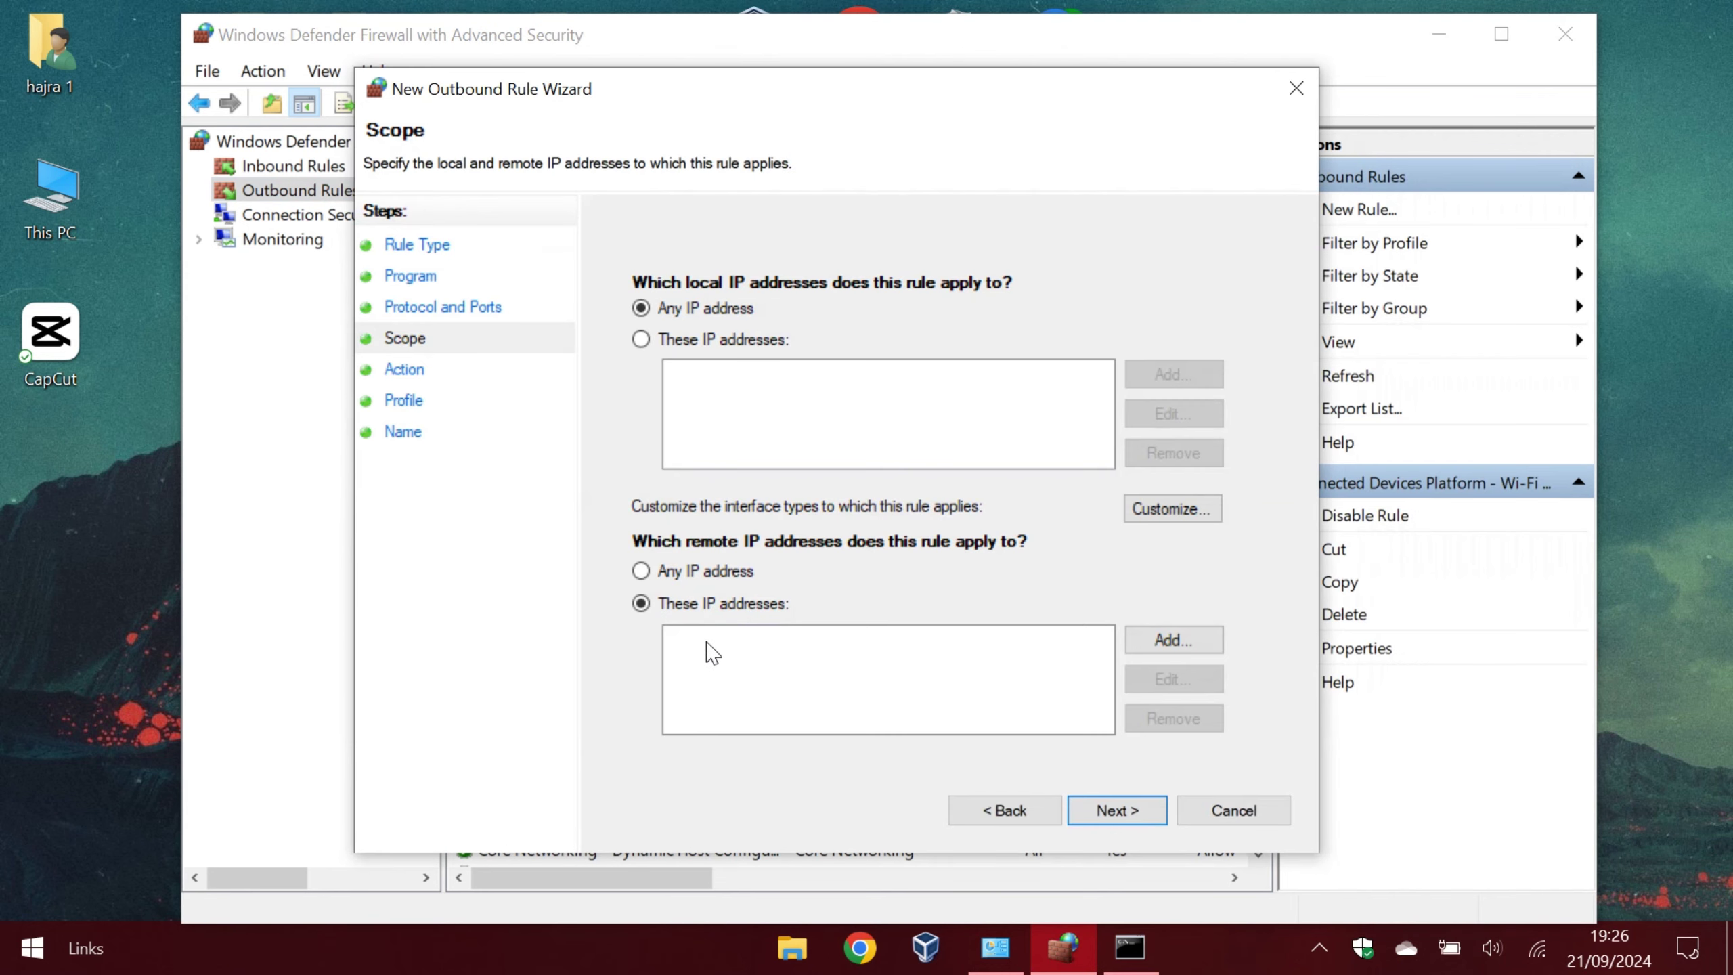
click(1171, 645)
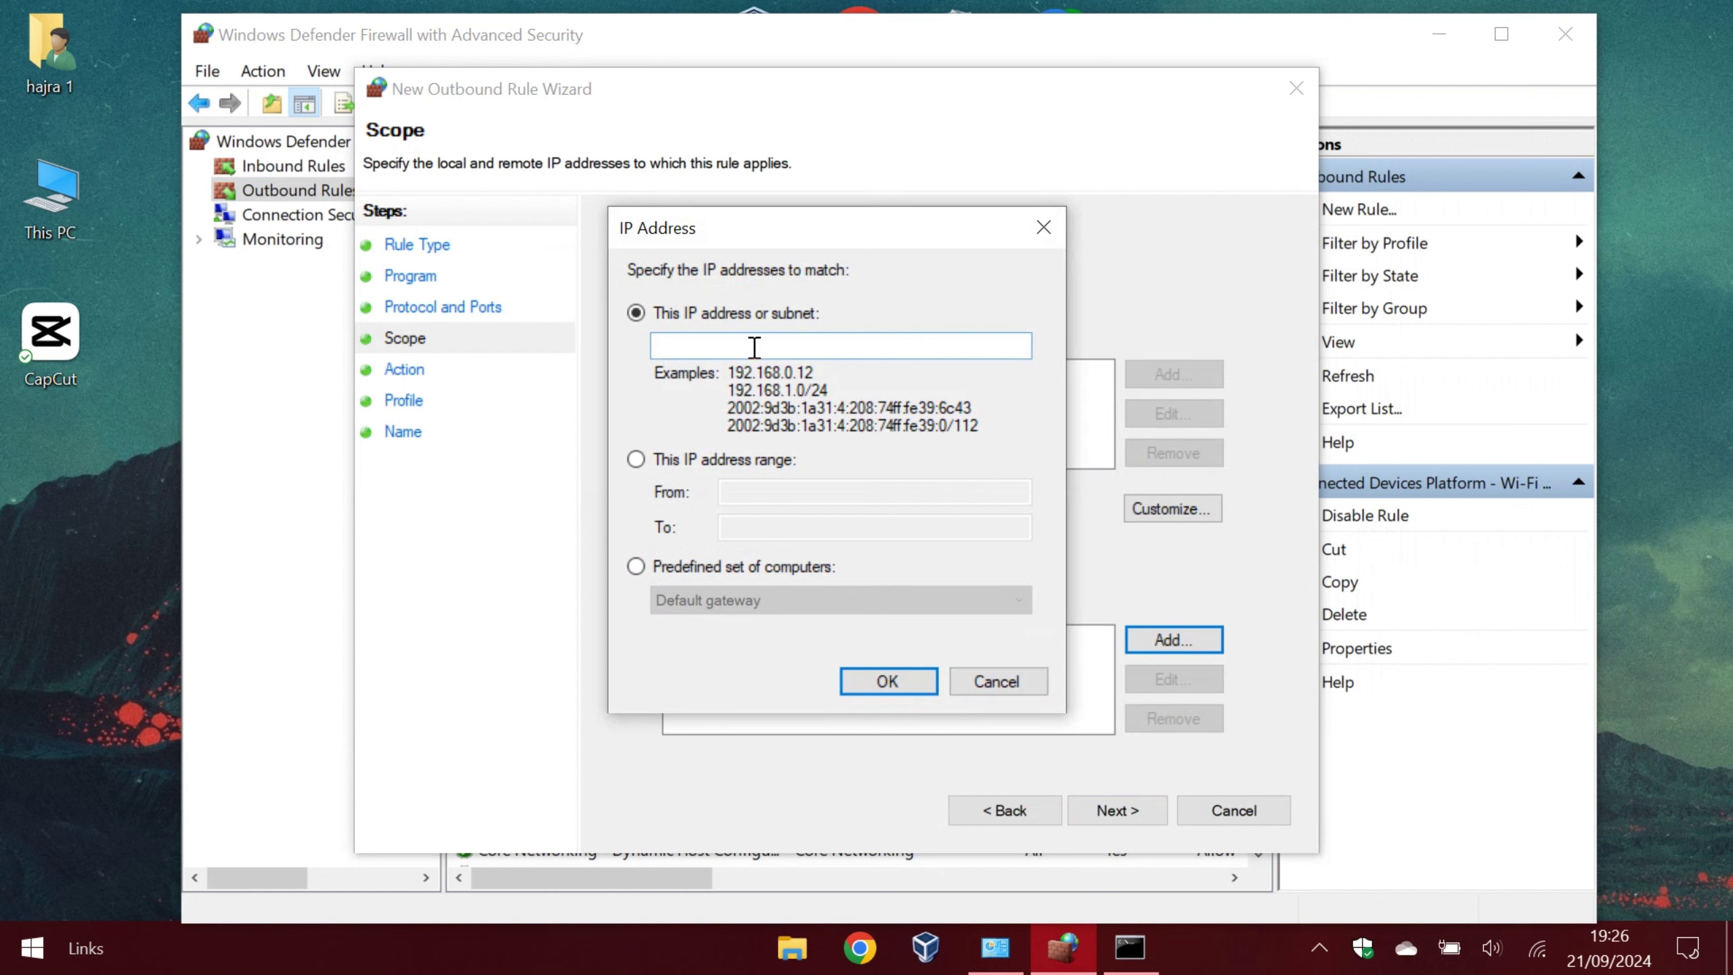
key(ctrl+v)
click(887, 681)
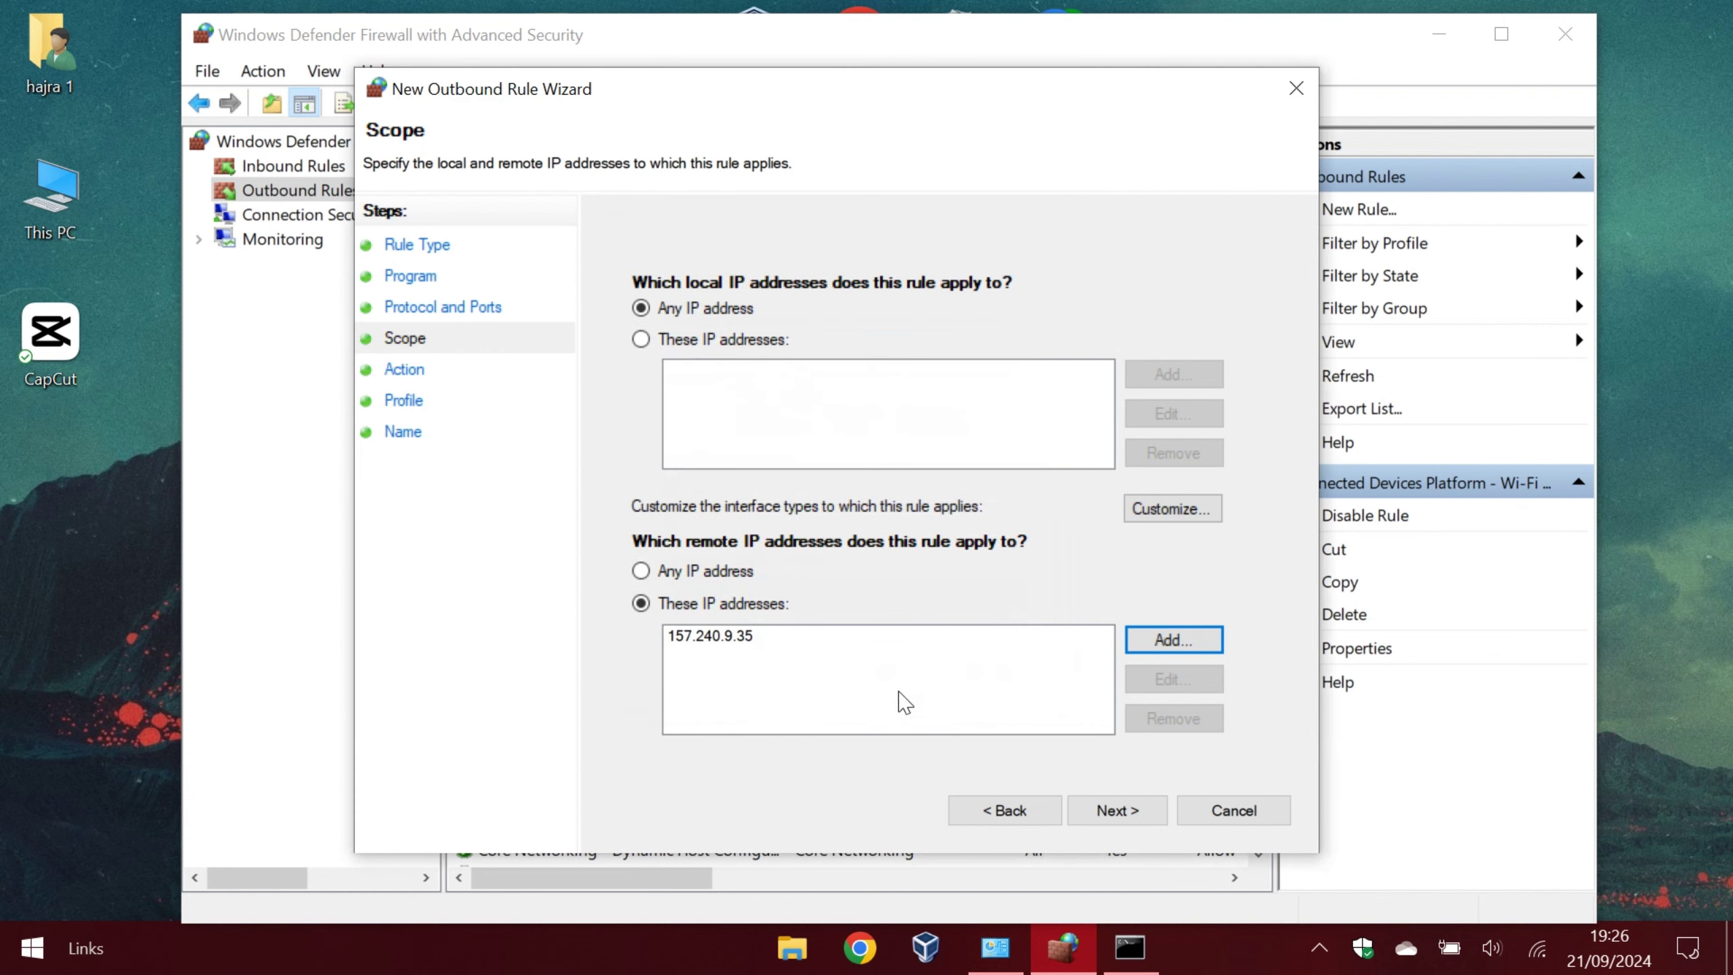
- Accept the scope and have the rule block the connection for the Domain, Private and Public profiles
click(1112, 811)
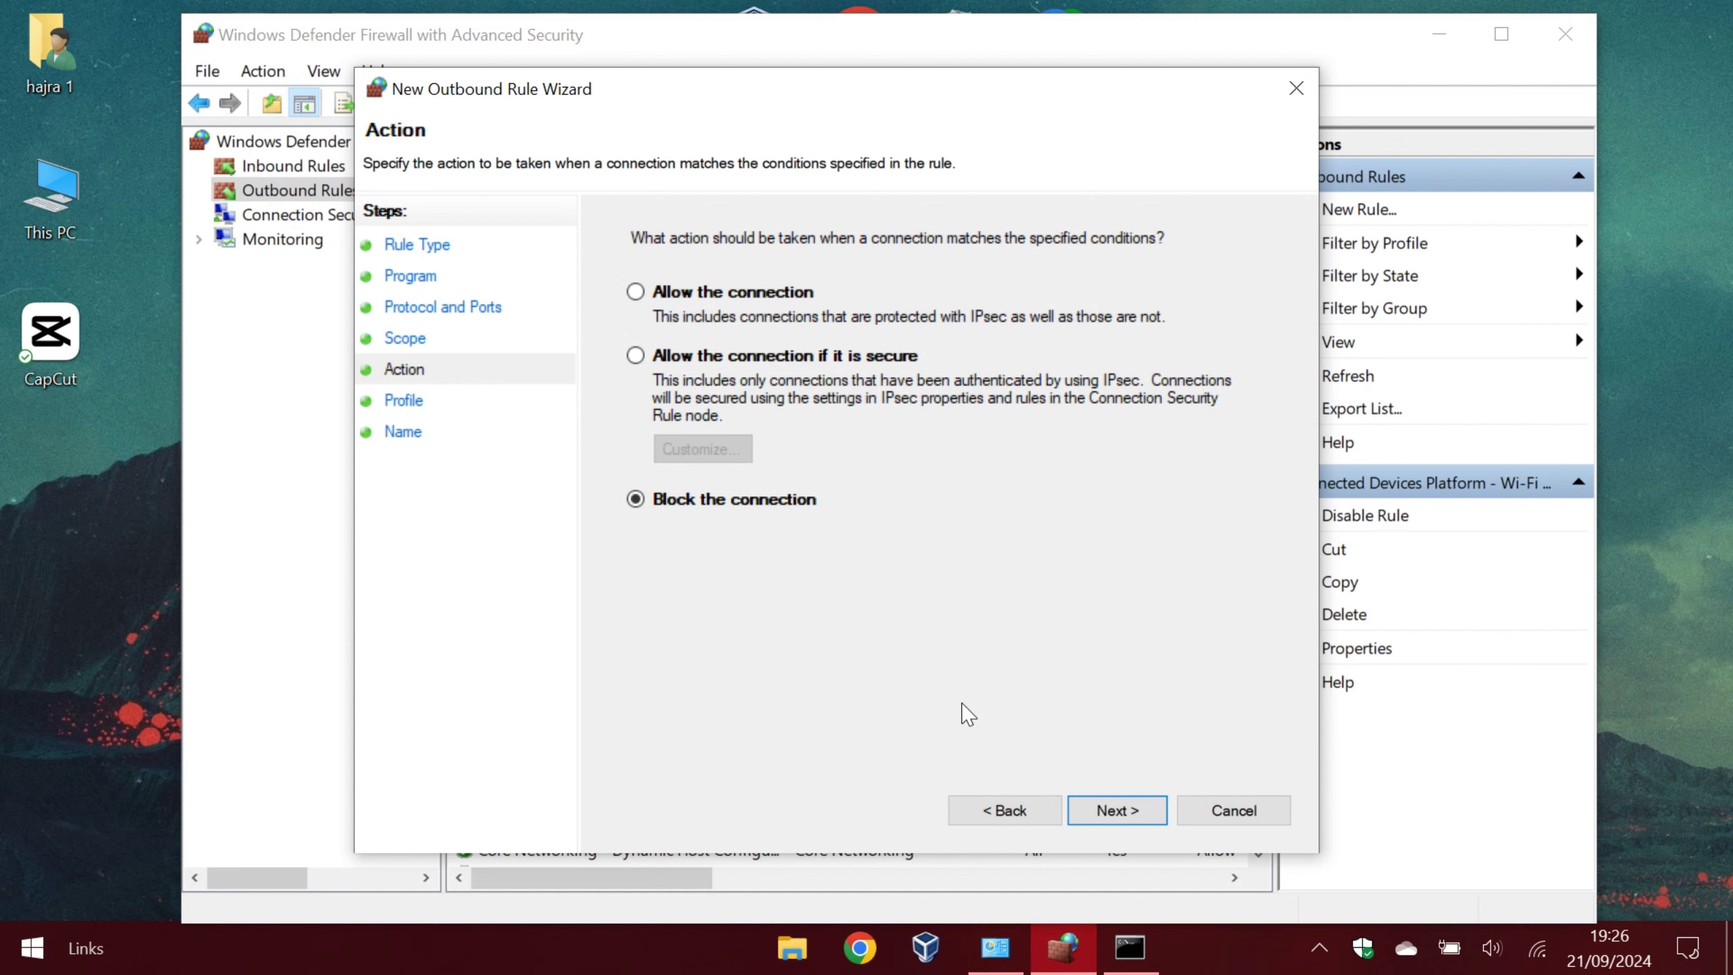
click(1110, 811)
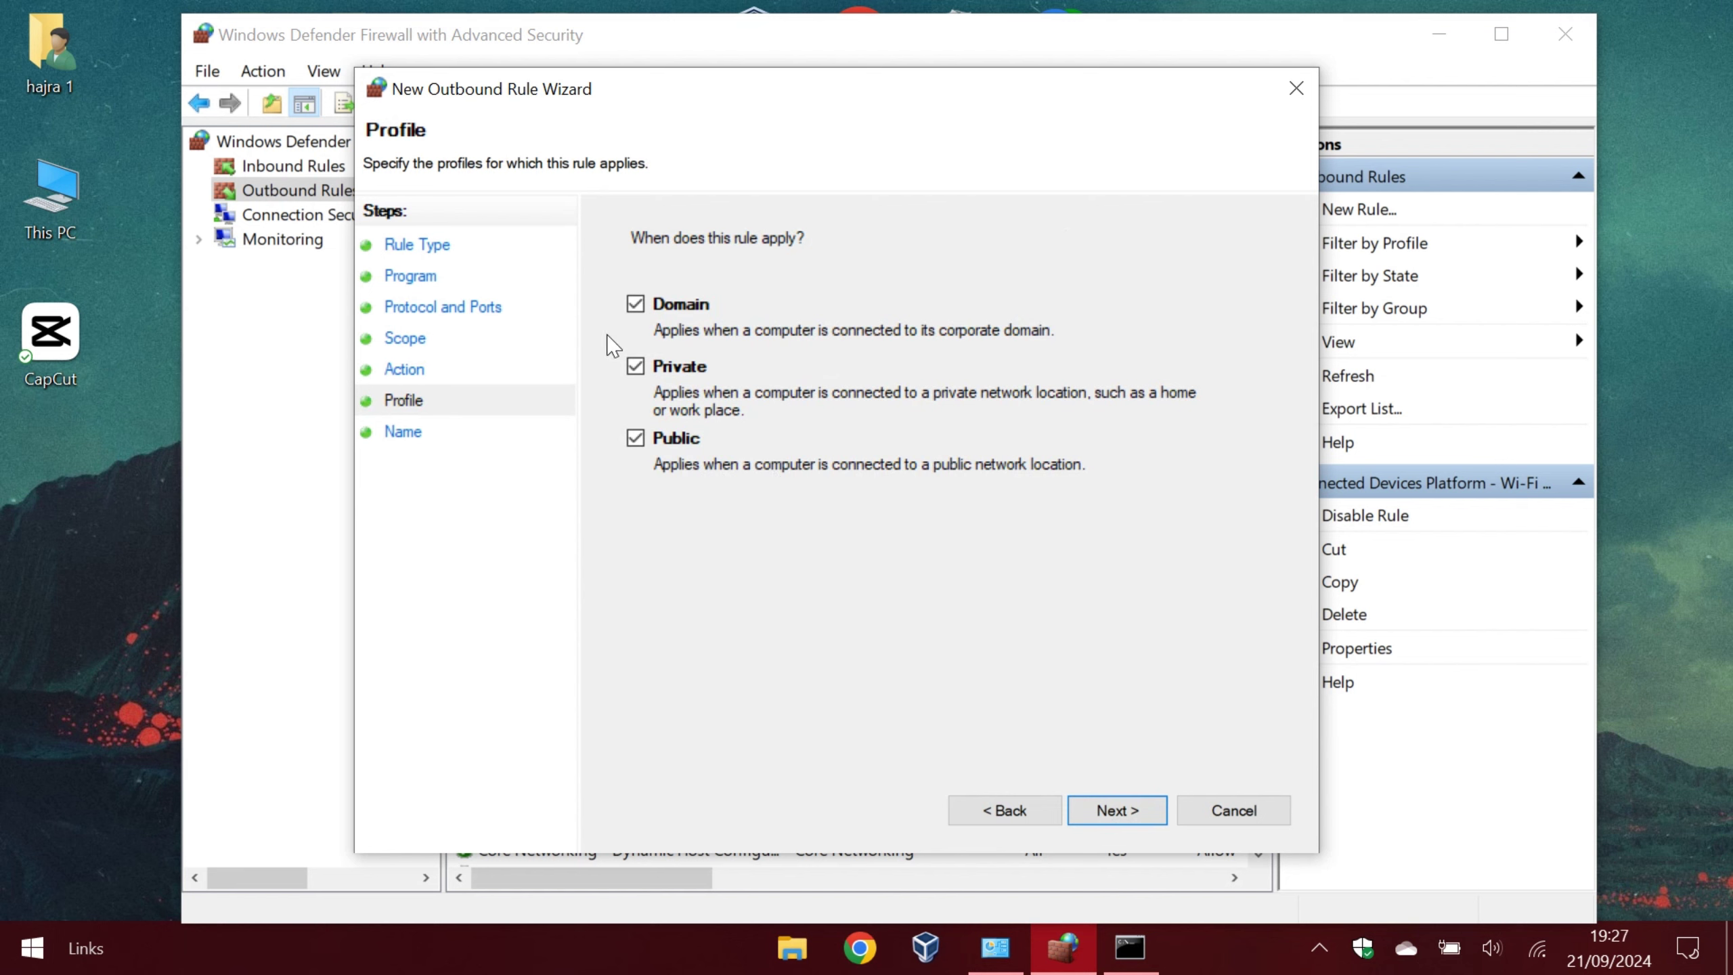
click(1120, 815)
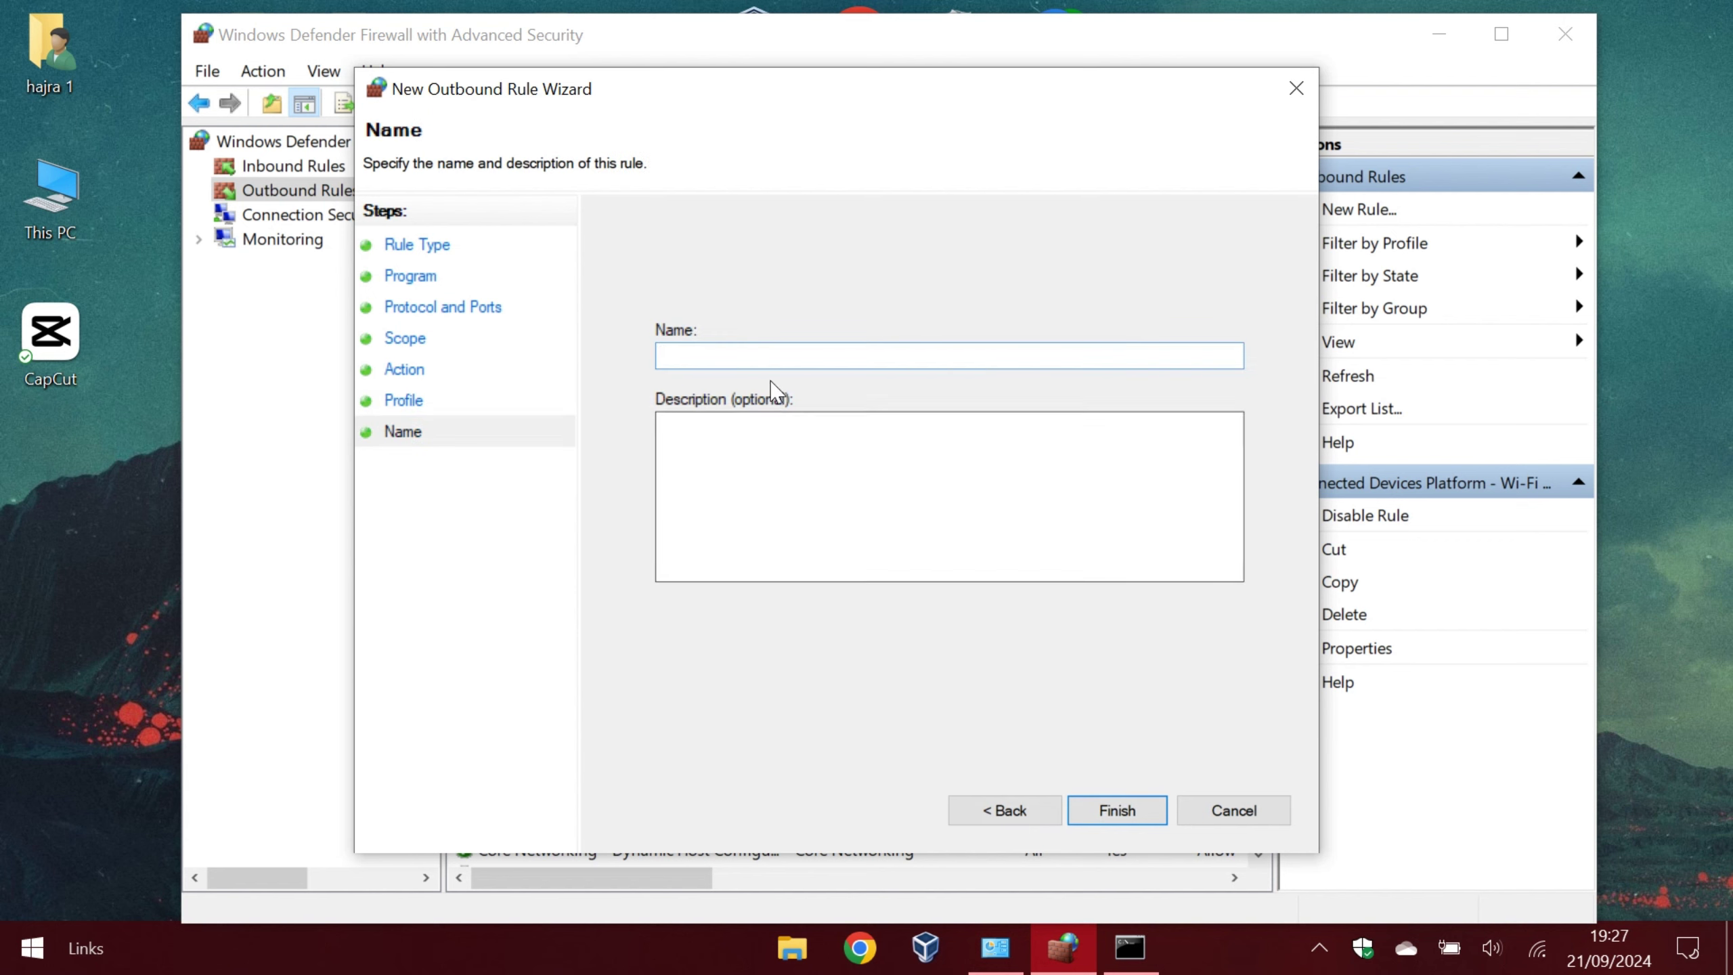
- Name the rule "block facebook", describe it as "this rule blocks facebook", and finish creating it
text(block facebook)
click(741, 427)
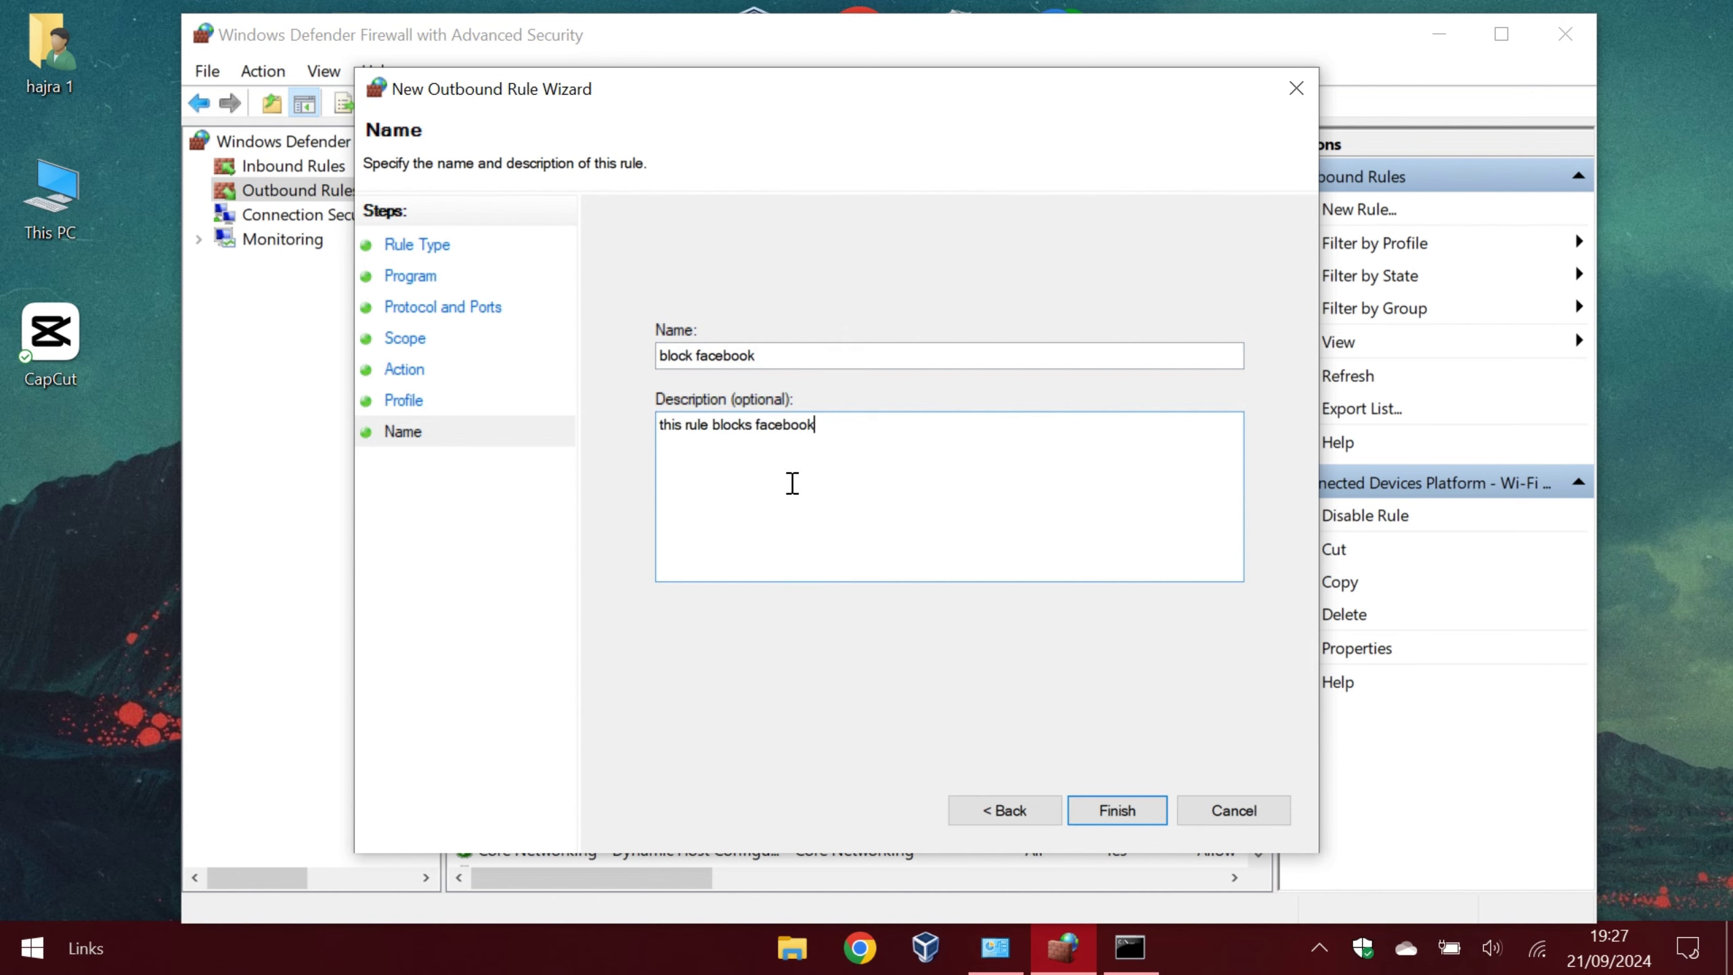
click(1132, 814)
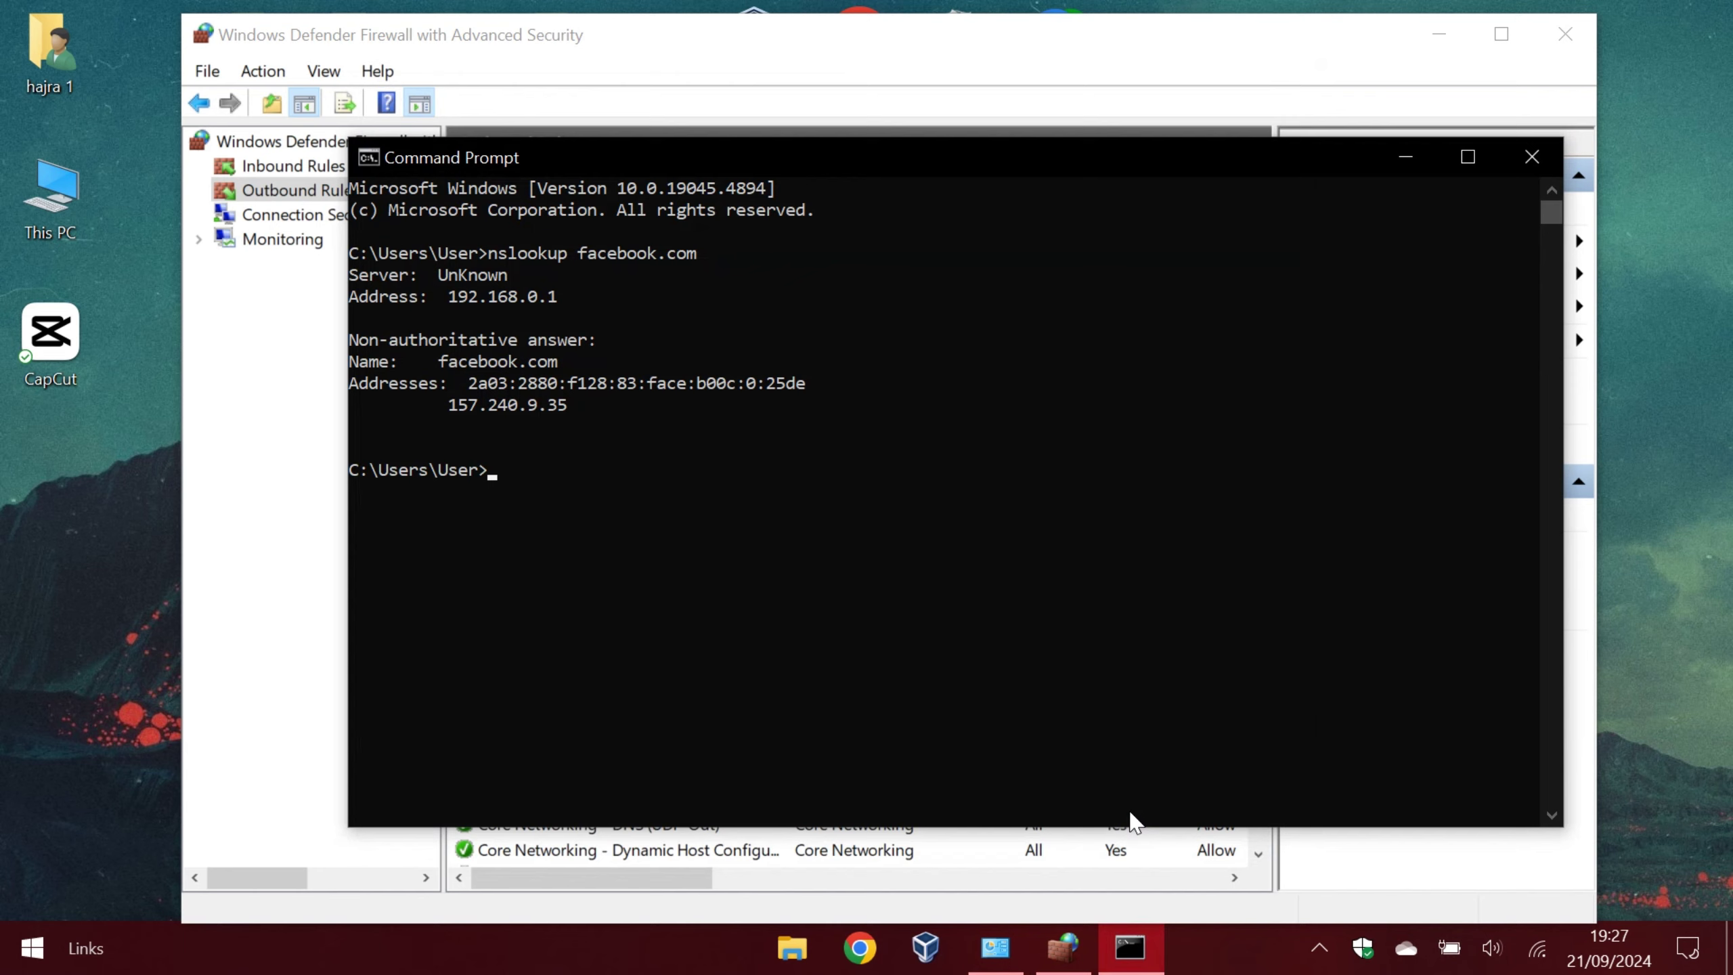
- Close Command Prompt and select the block facebook rule in the outbound rules list
click(1532, 157)
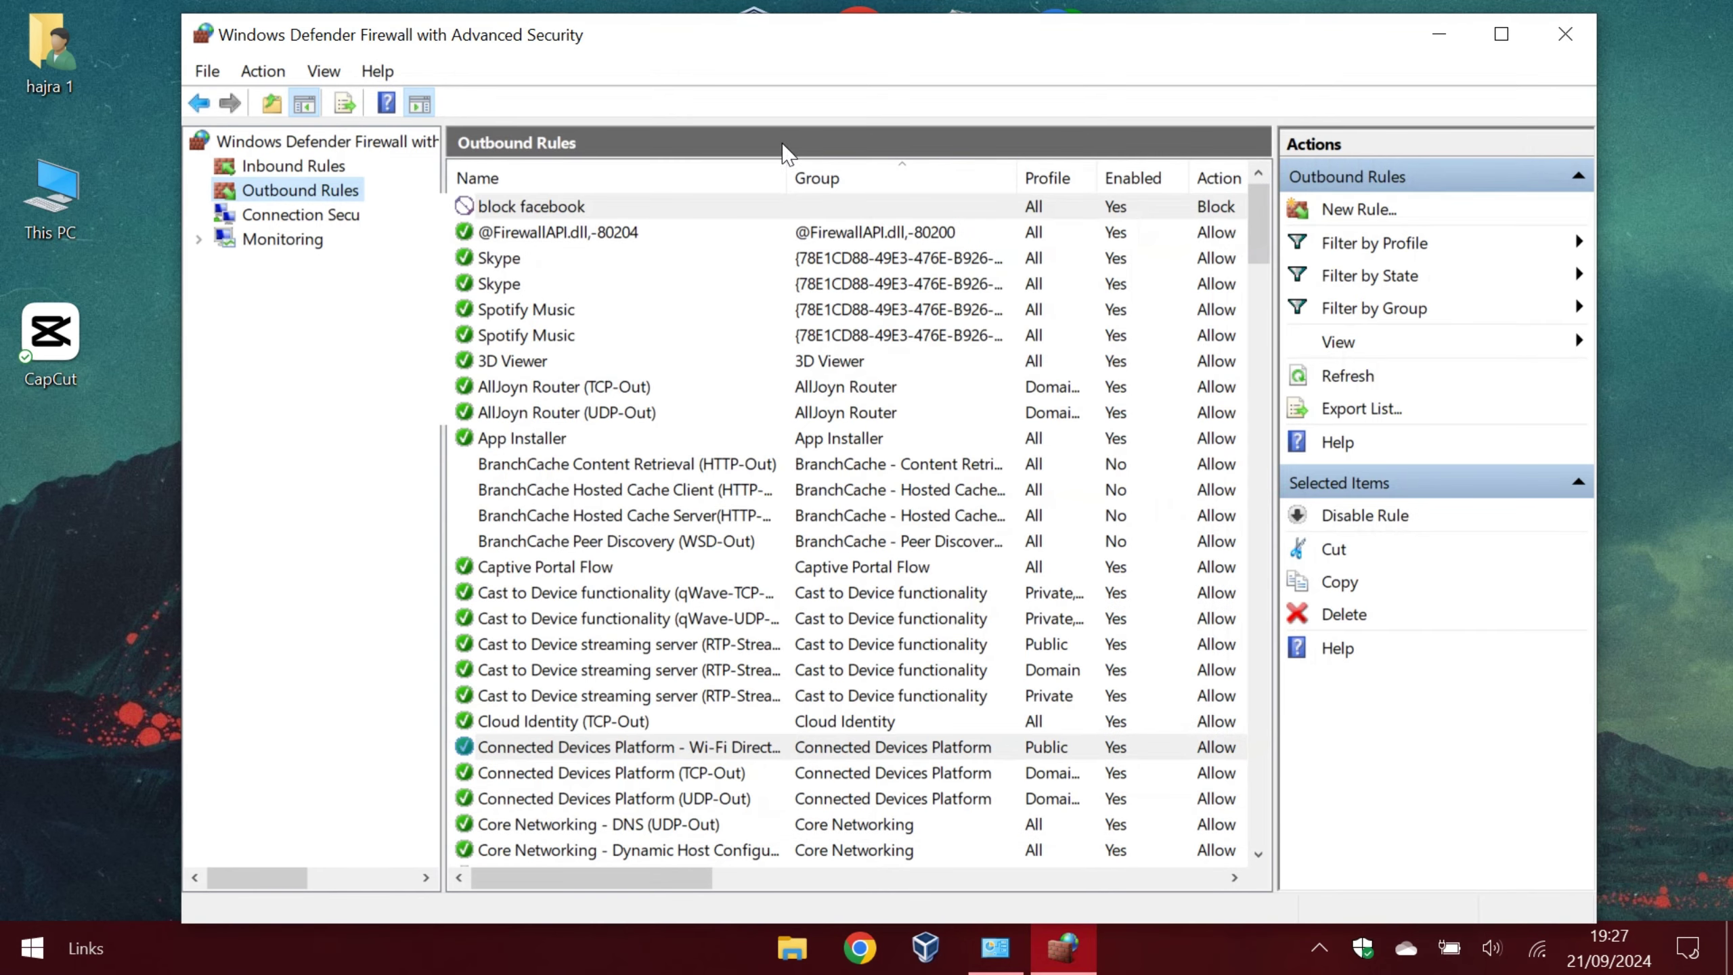
click(565, 211)
click(335, 403)
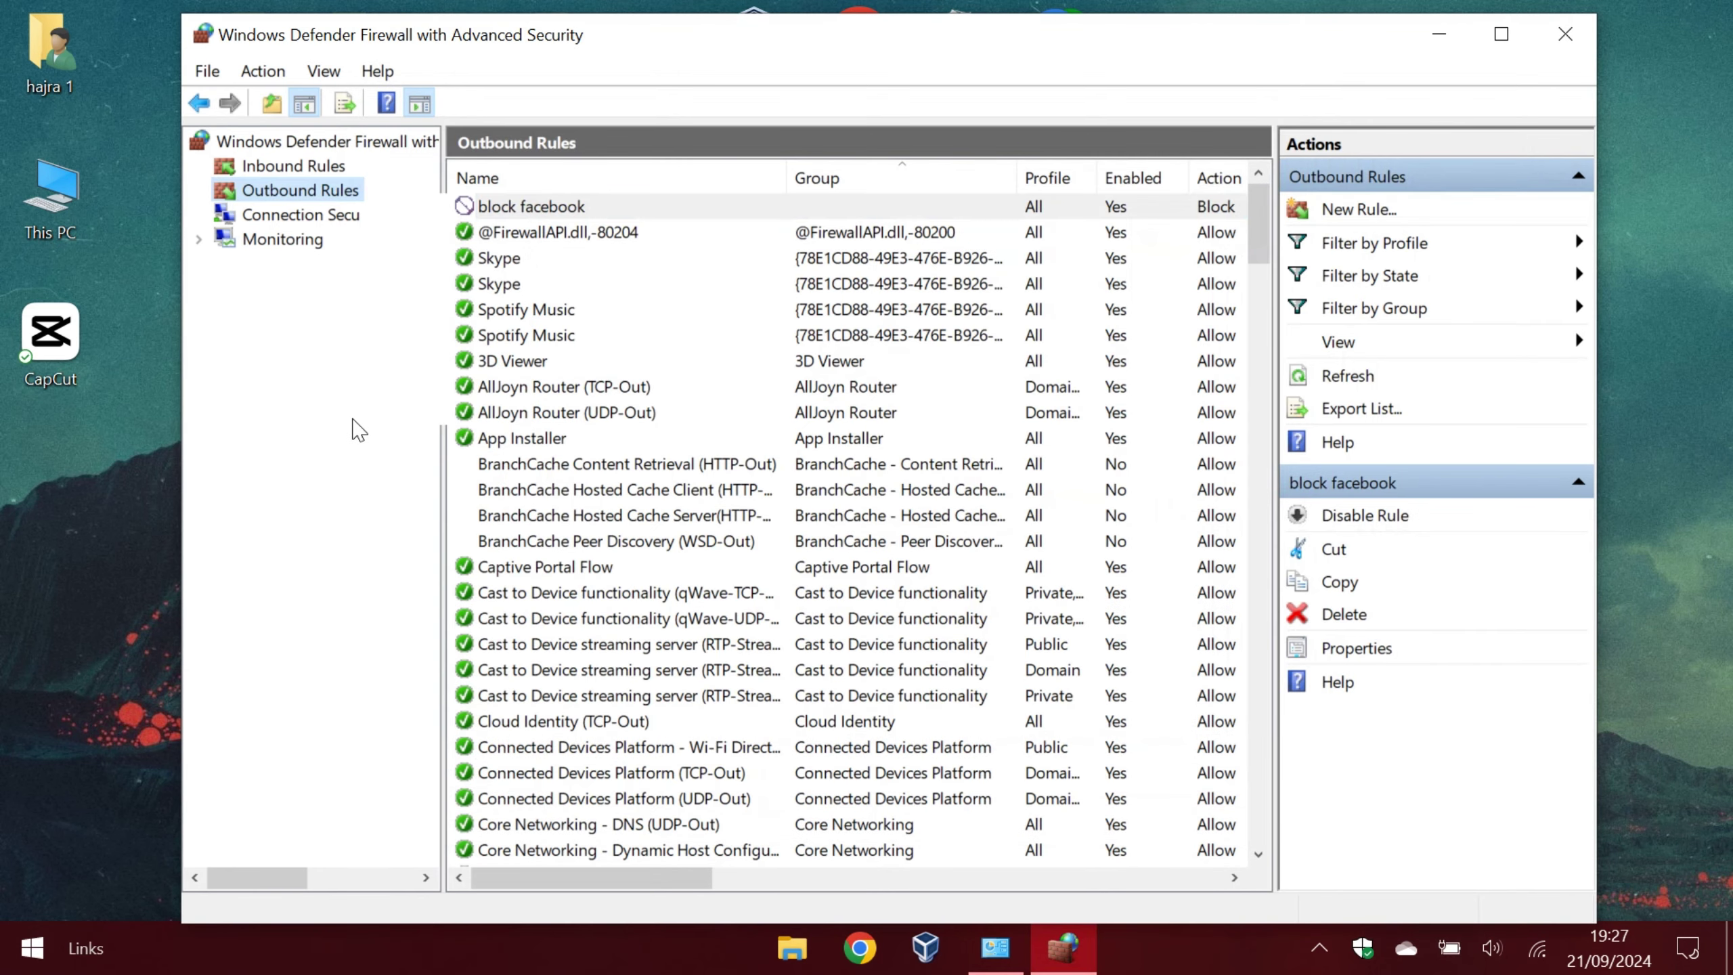
- Switch to Chrome, open facebook.com to test the block facebook rule, and close the browser
click(862, 953)
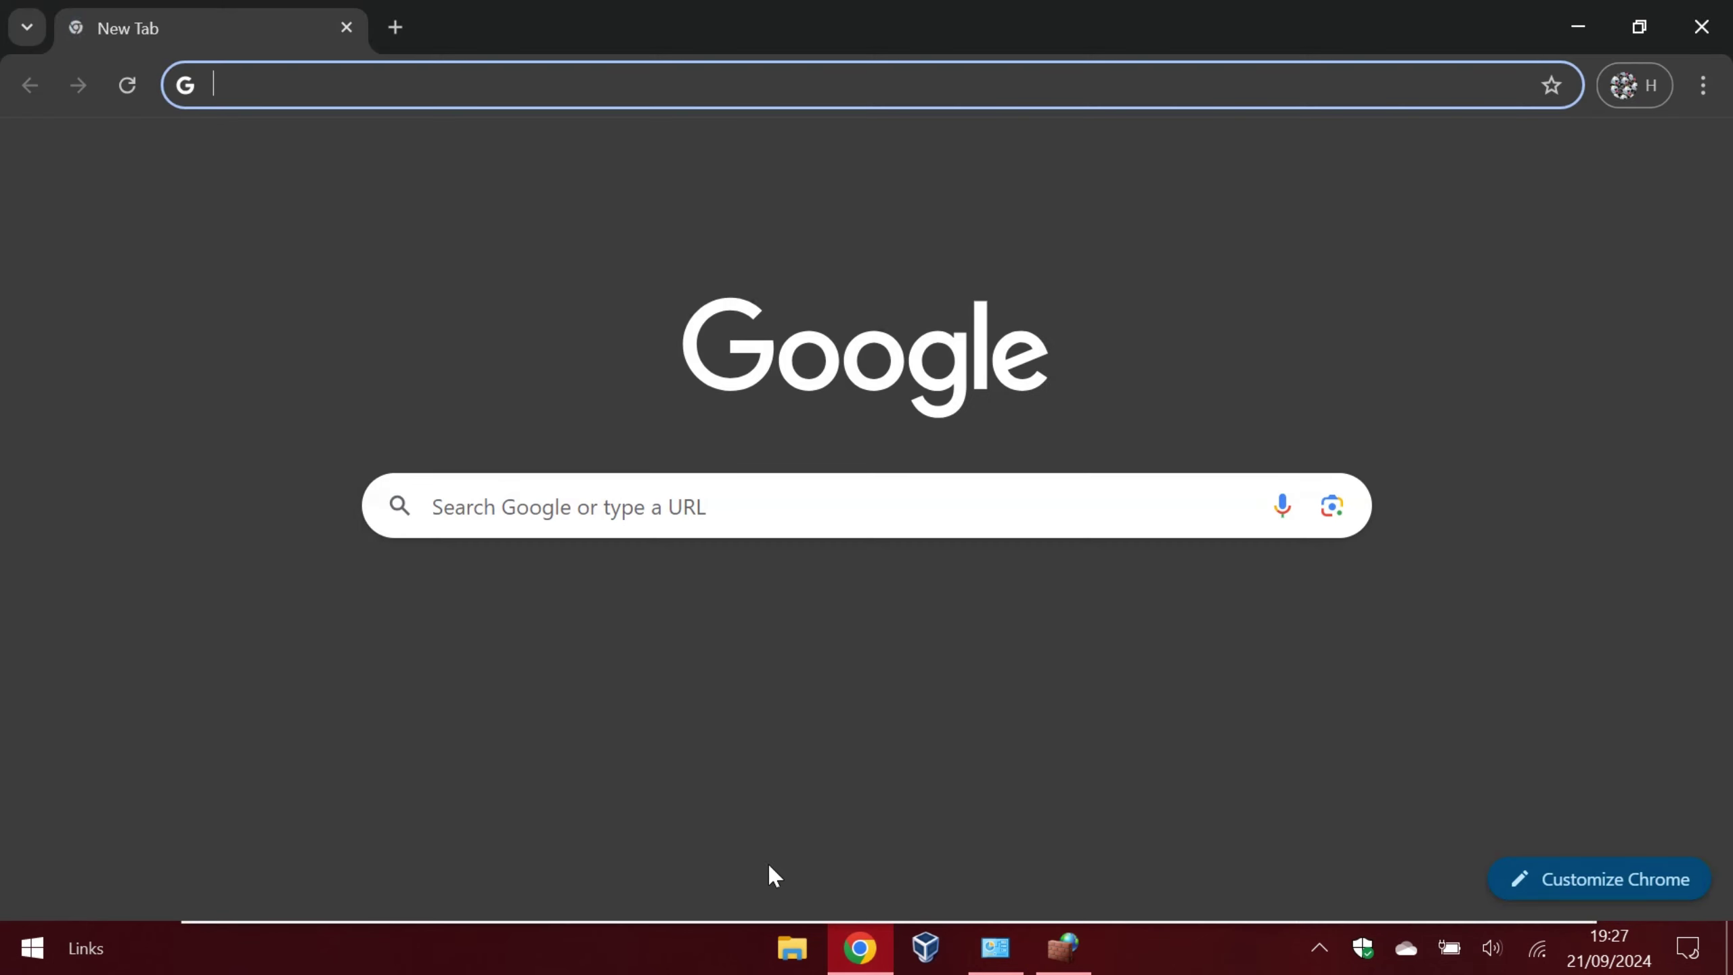
text(facebook.com)
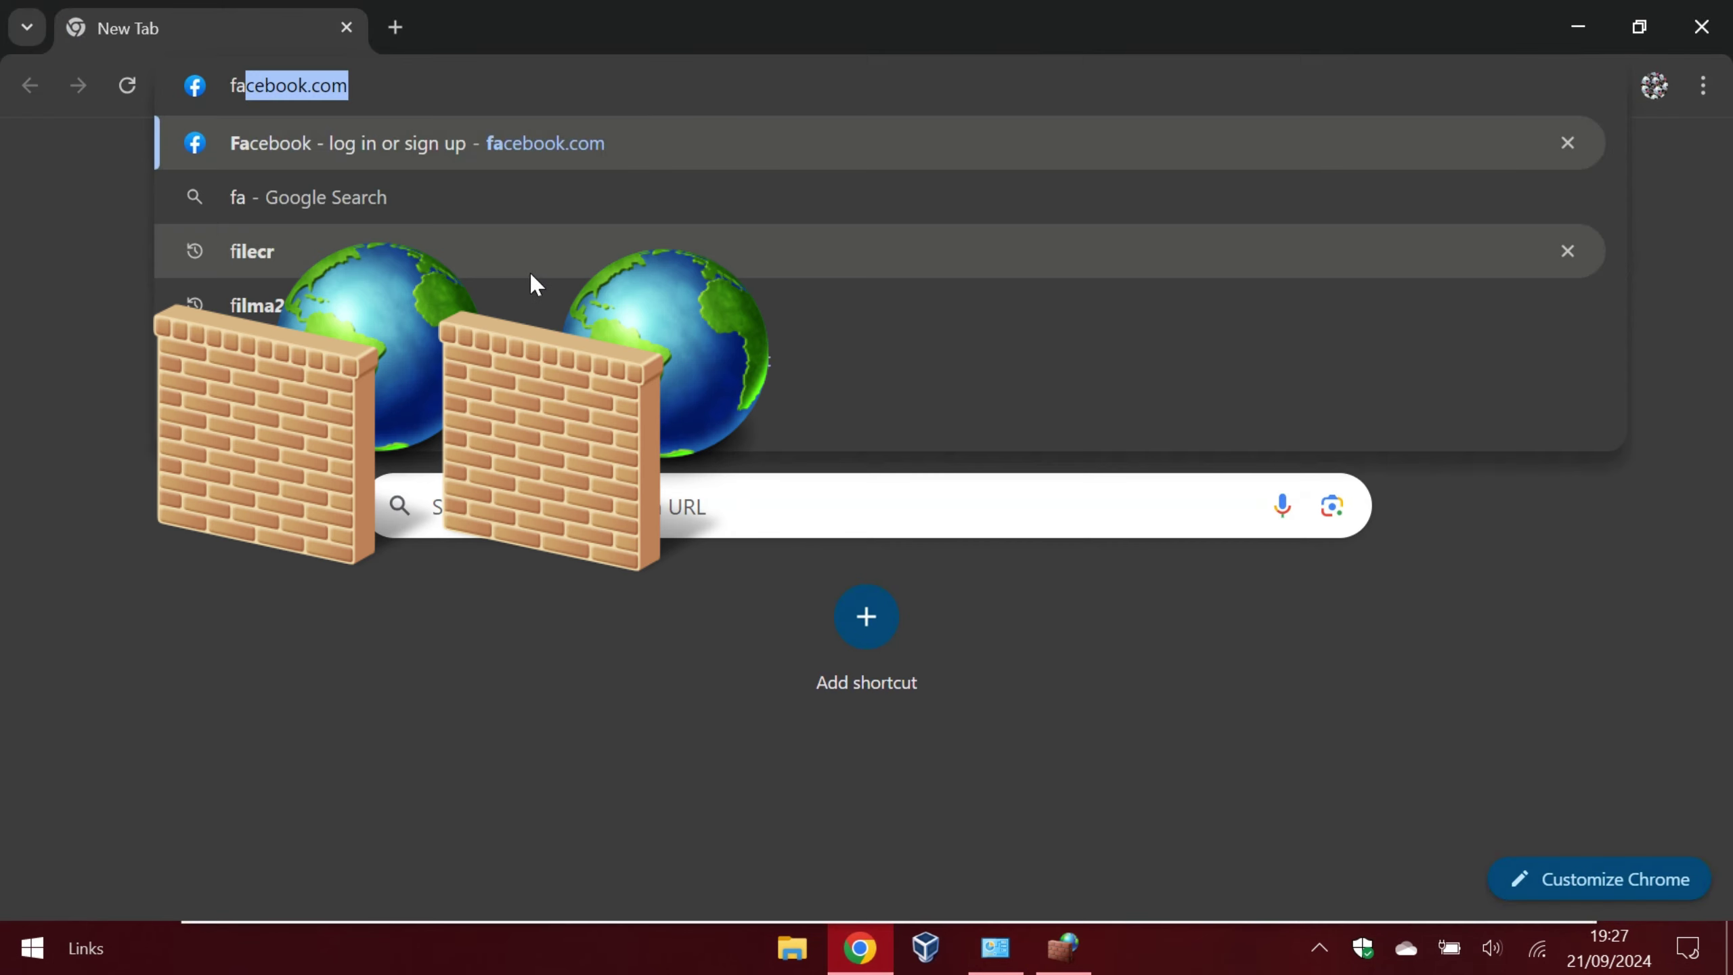
key(Return)
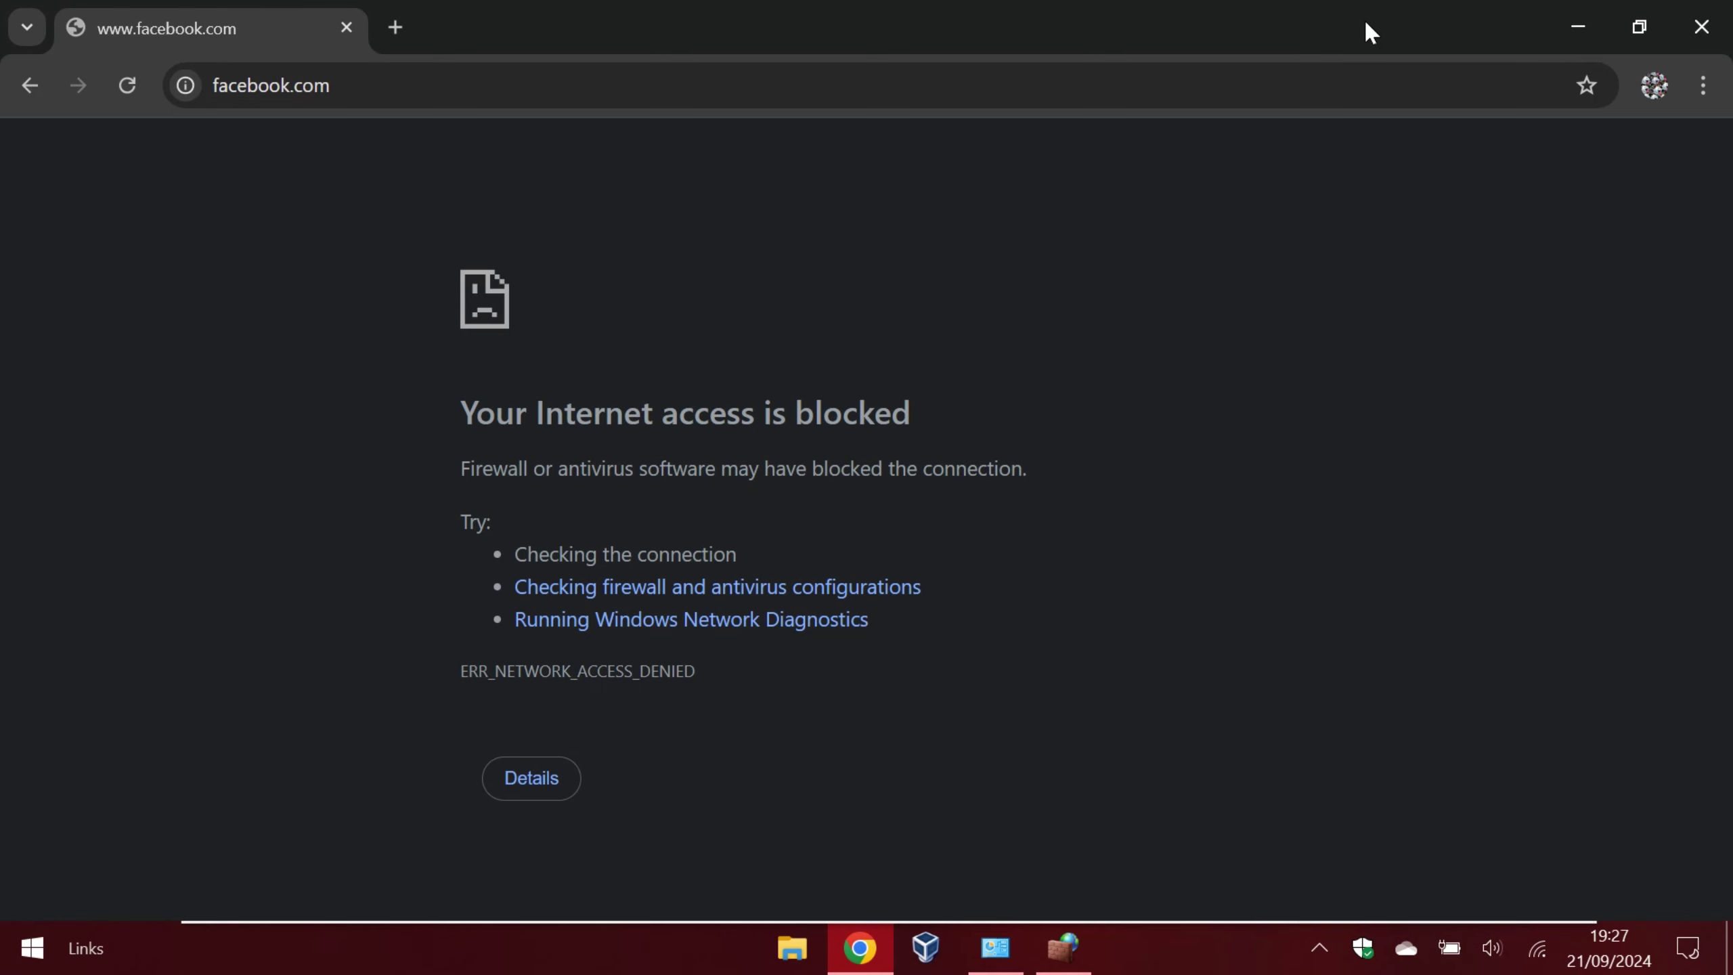
click(1699, 33)
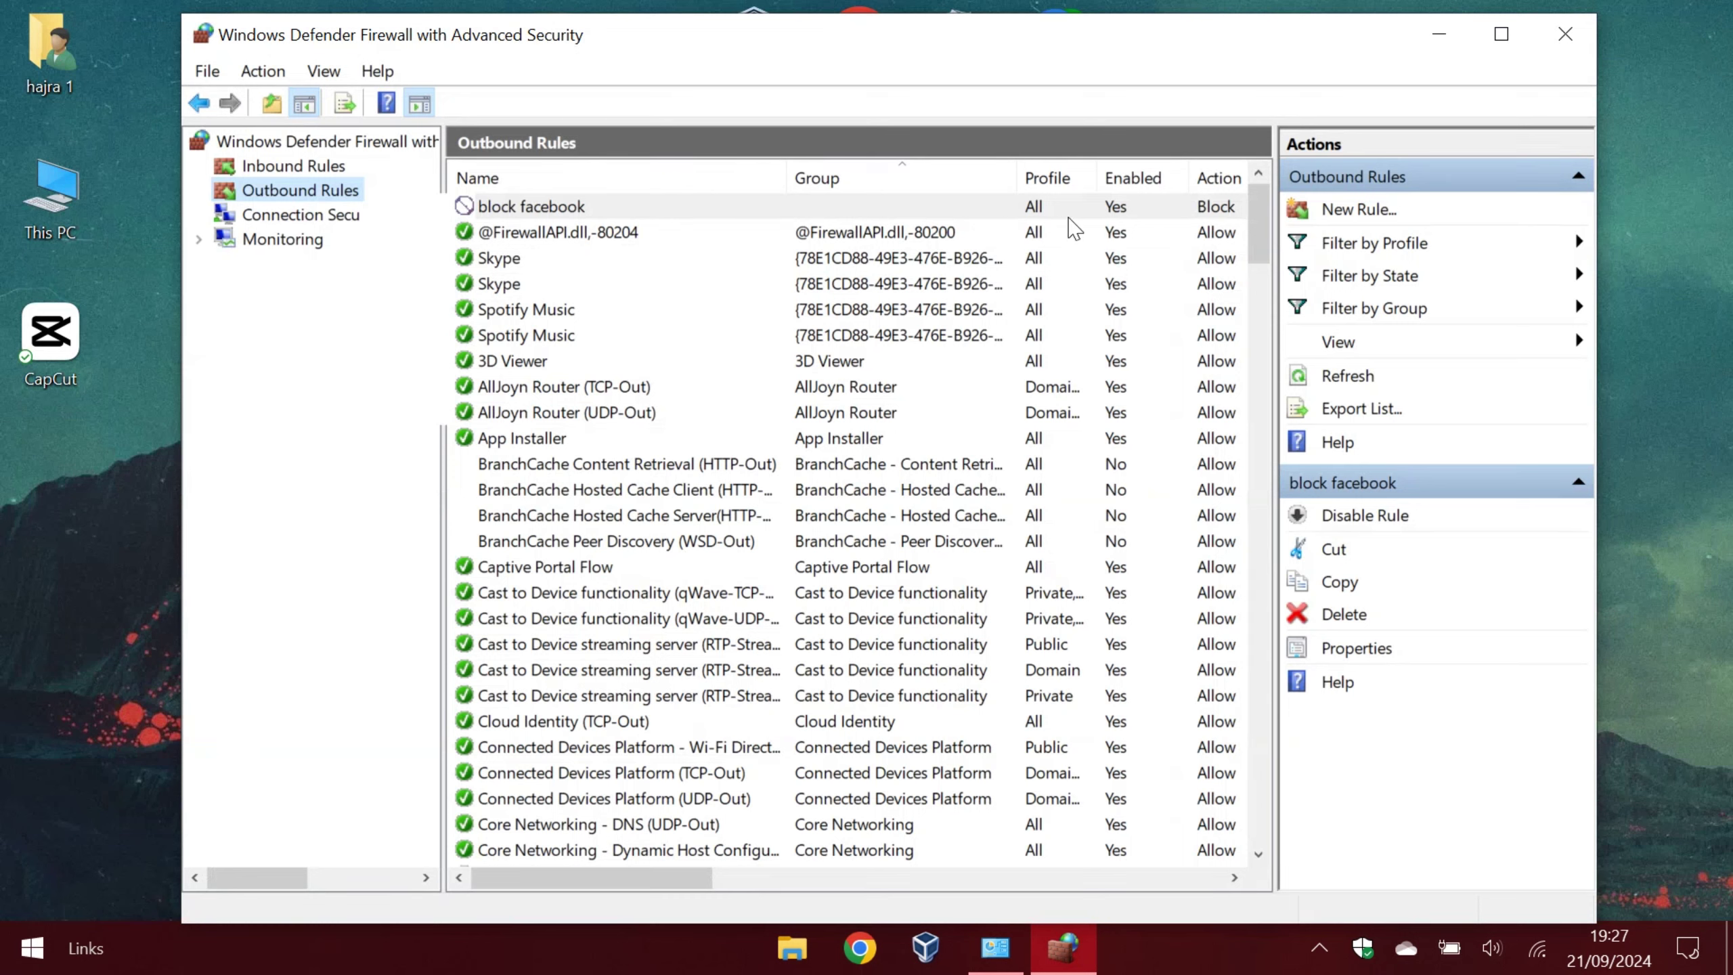
- Disable the block facebook rule in the outbound rules list
click(889, 210)
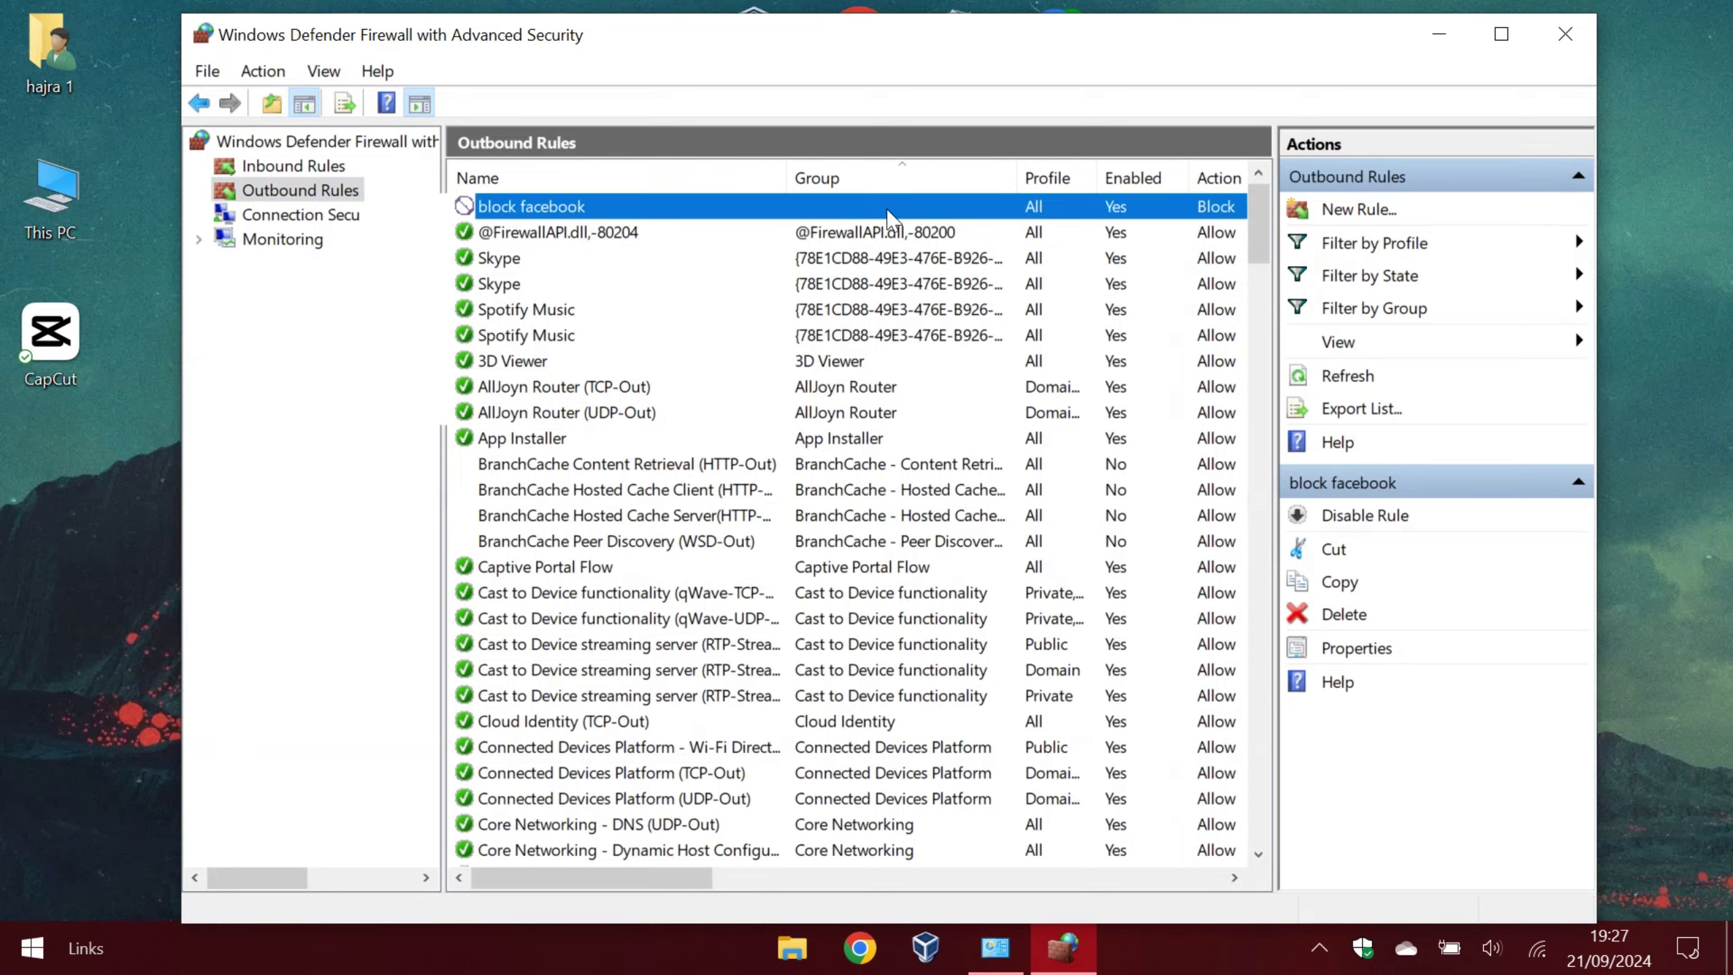
right_click(888, 217)
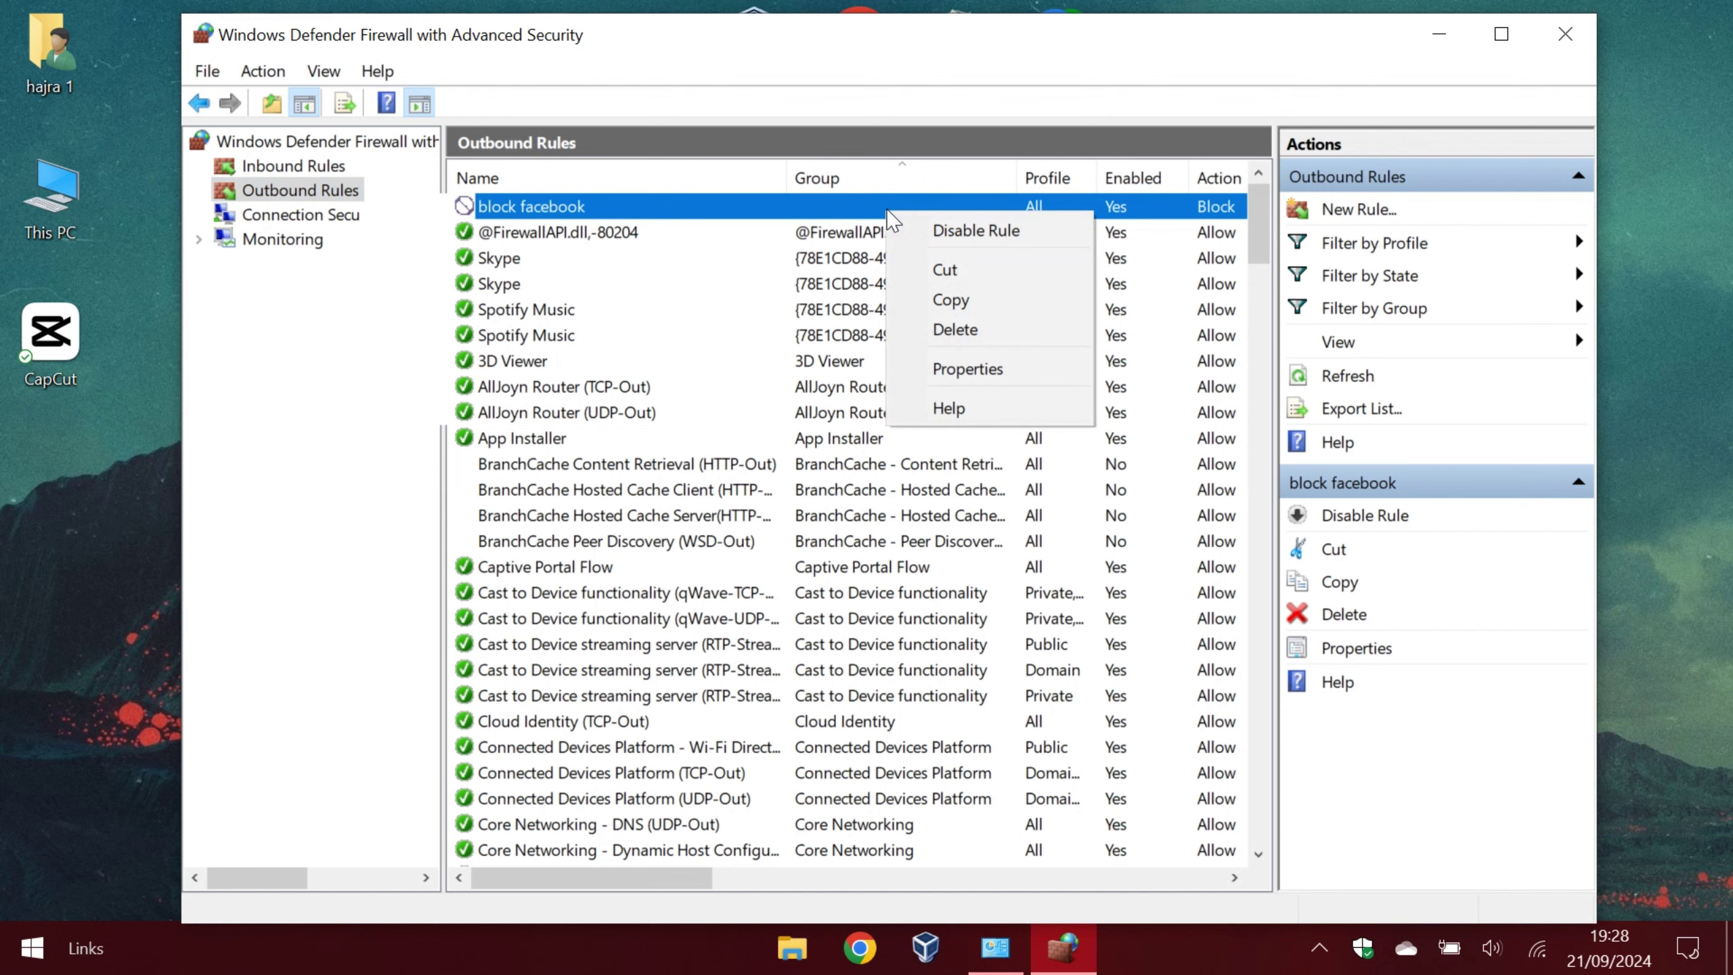
click(975, 232)
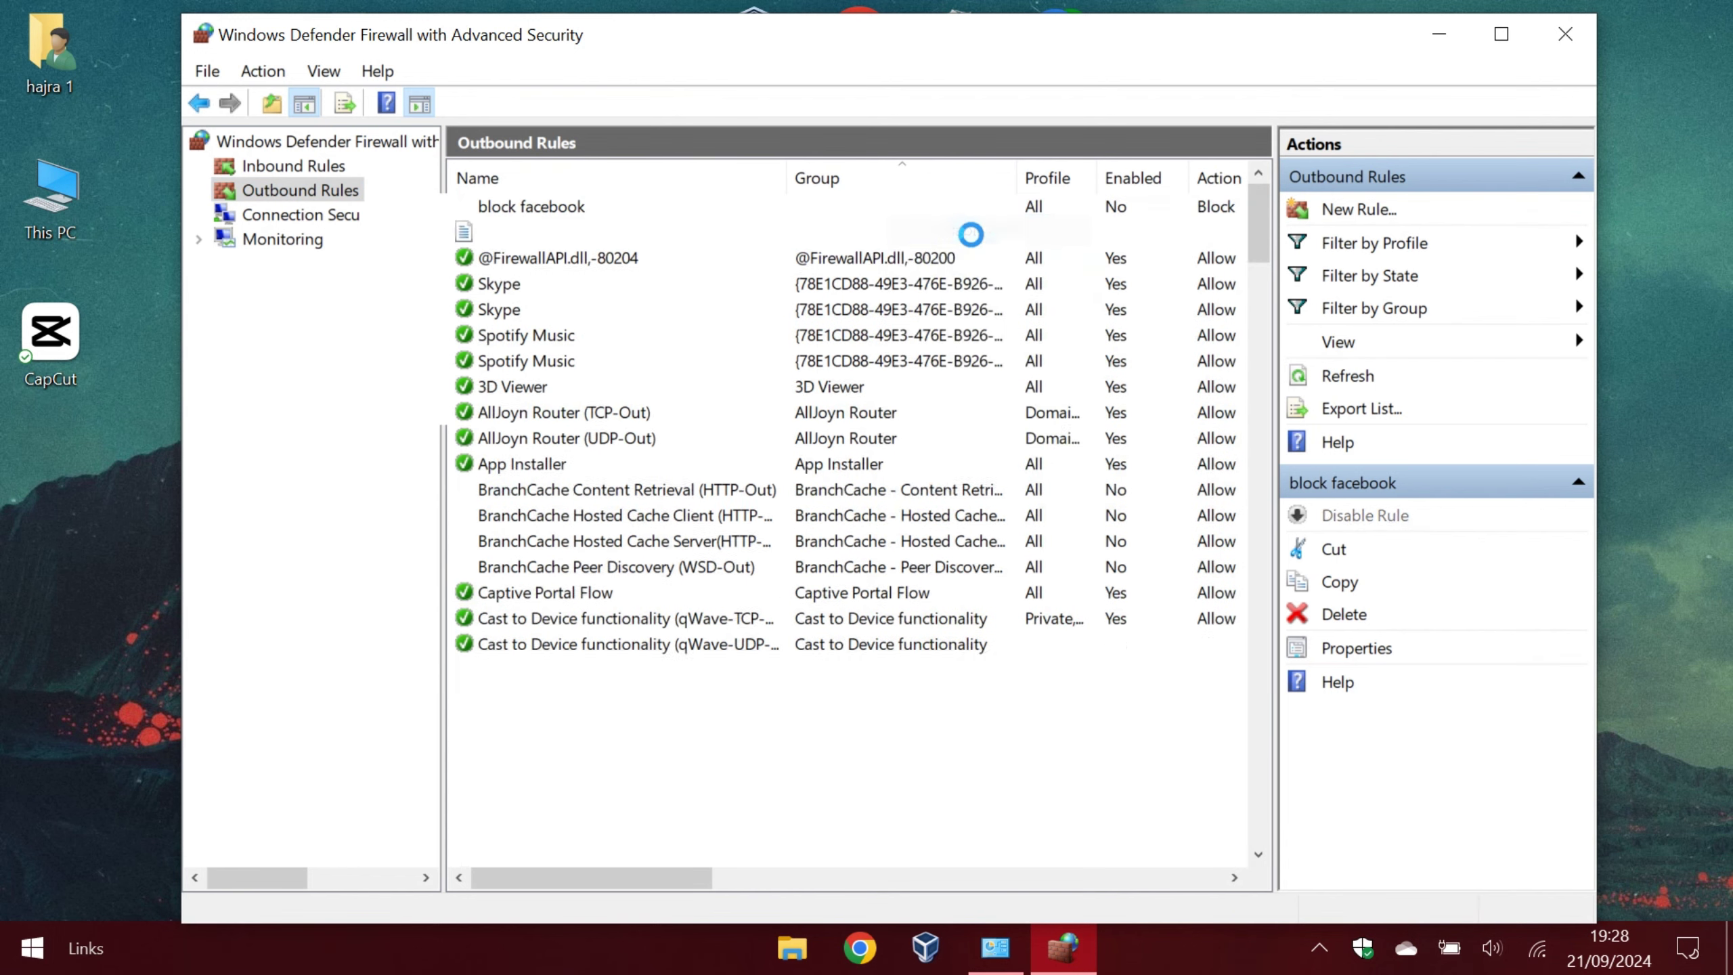
- Switch to Chrome and open facebook.com to check access with the block facebook rule disabled
click(857, 950)
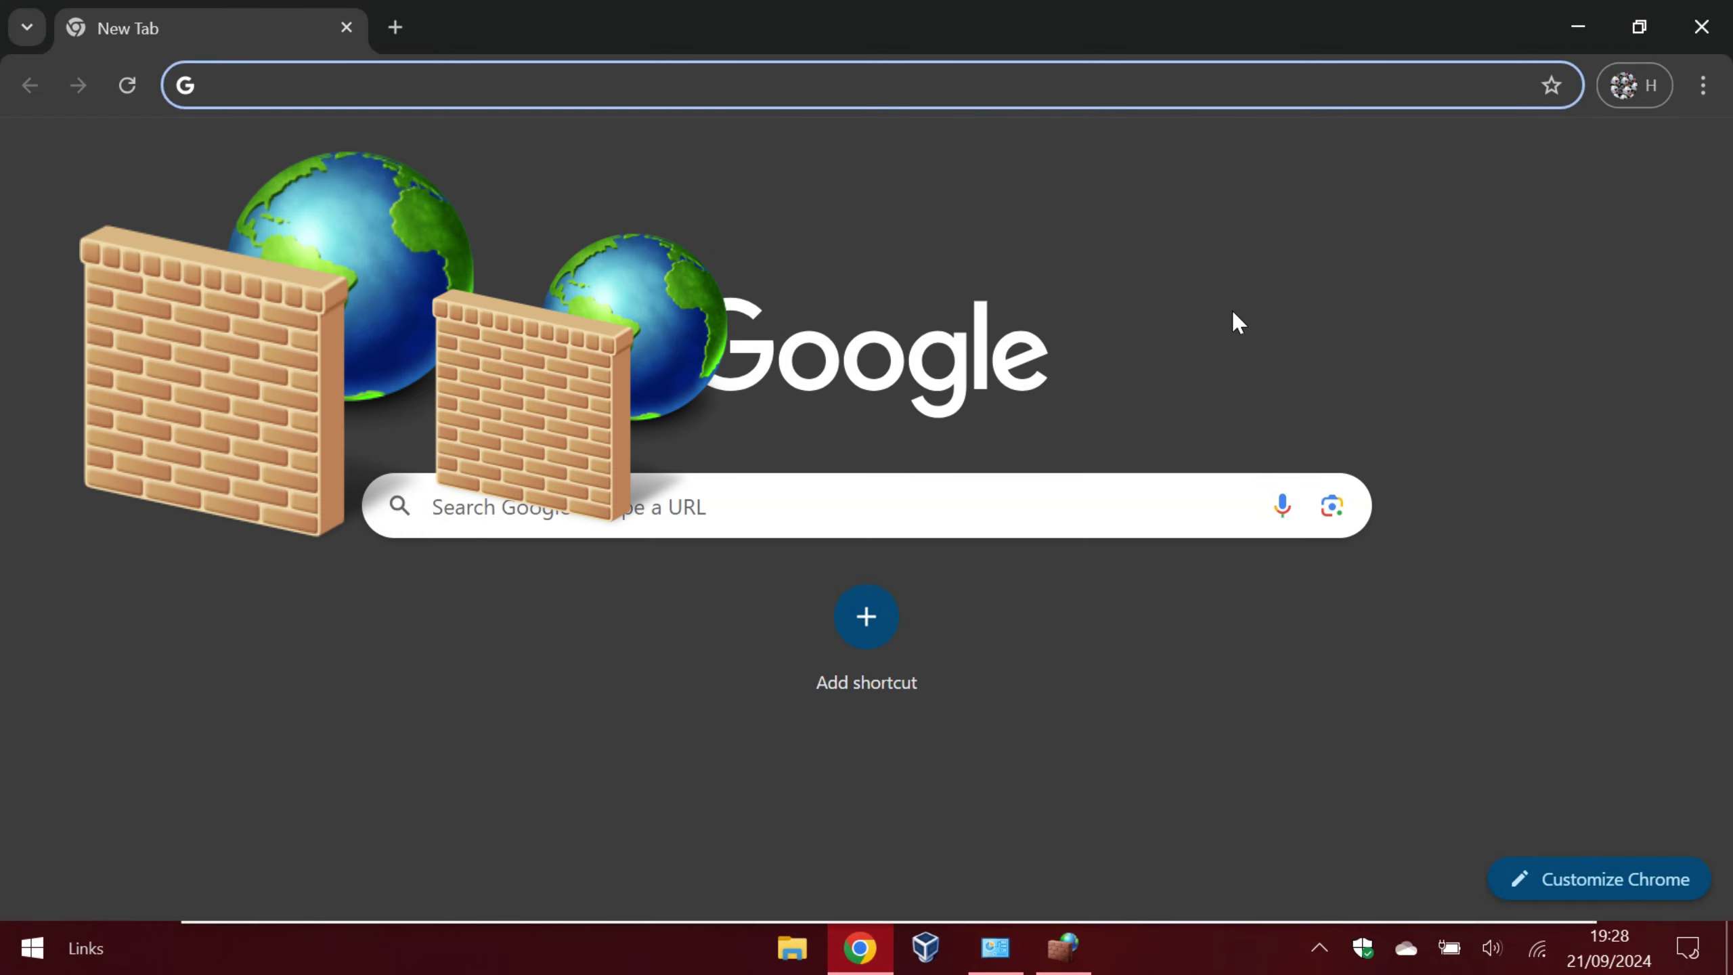
text(fa)
key(Return)
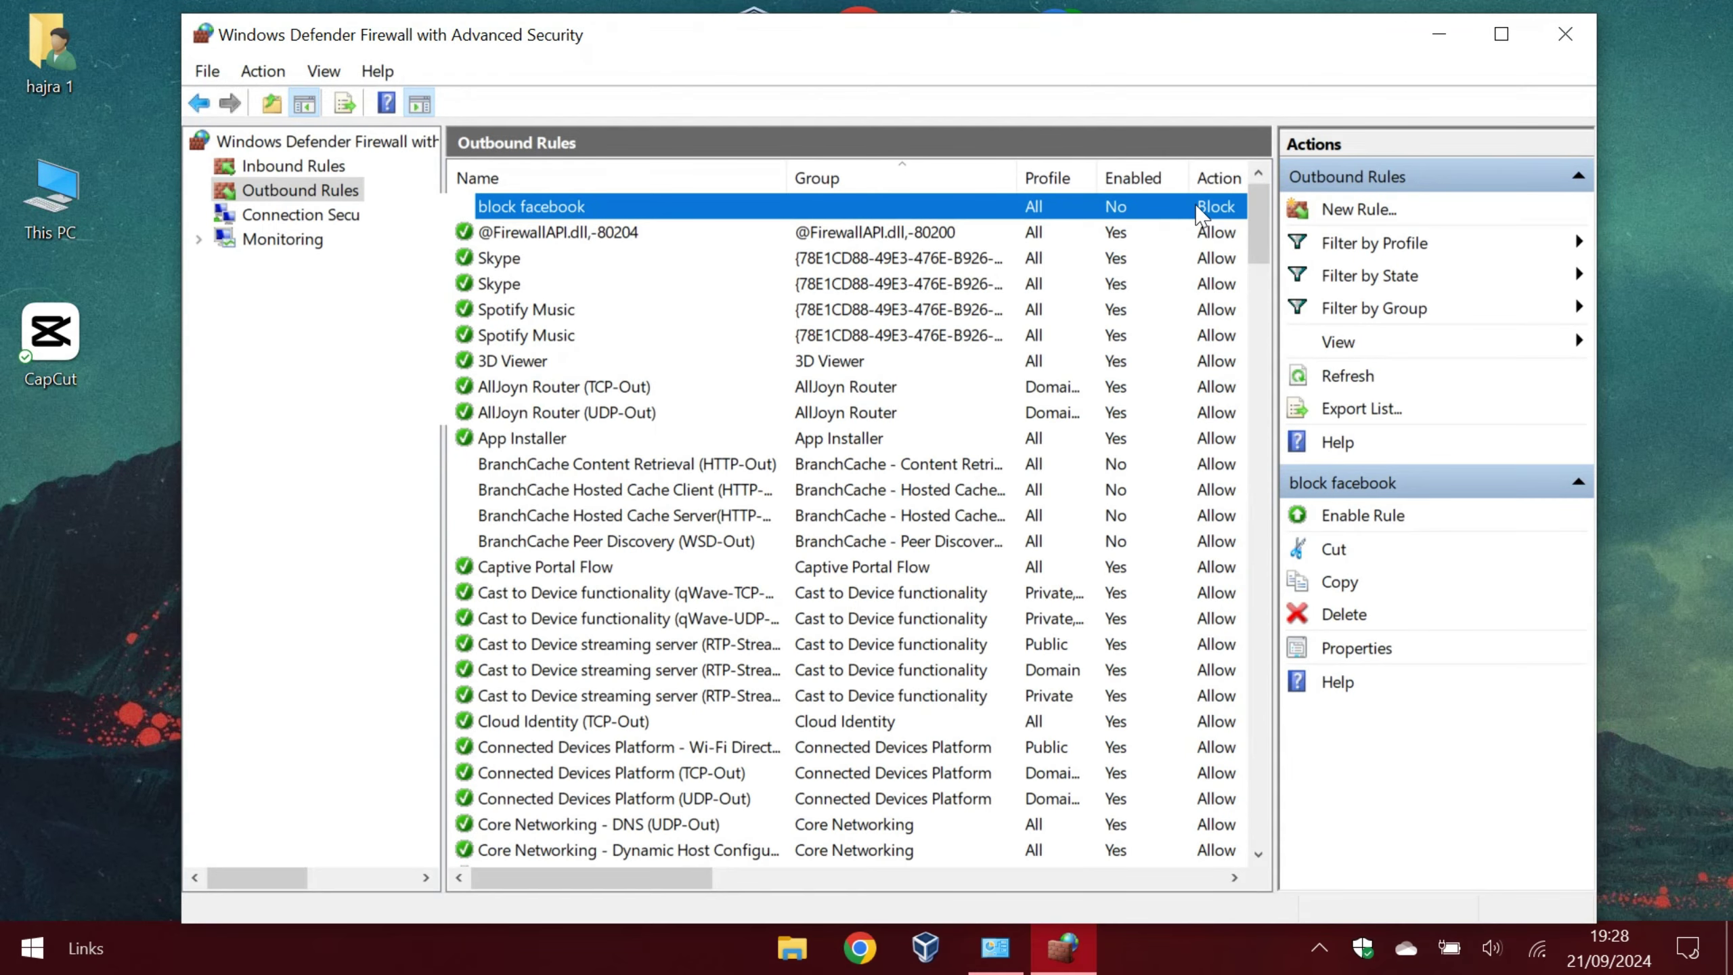
- Delete the block facebook rule from the outbound rules and confirm the deletion
right_click(964, 207)
click(1062, 331)
click(925, 658)
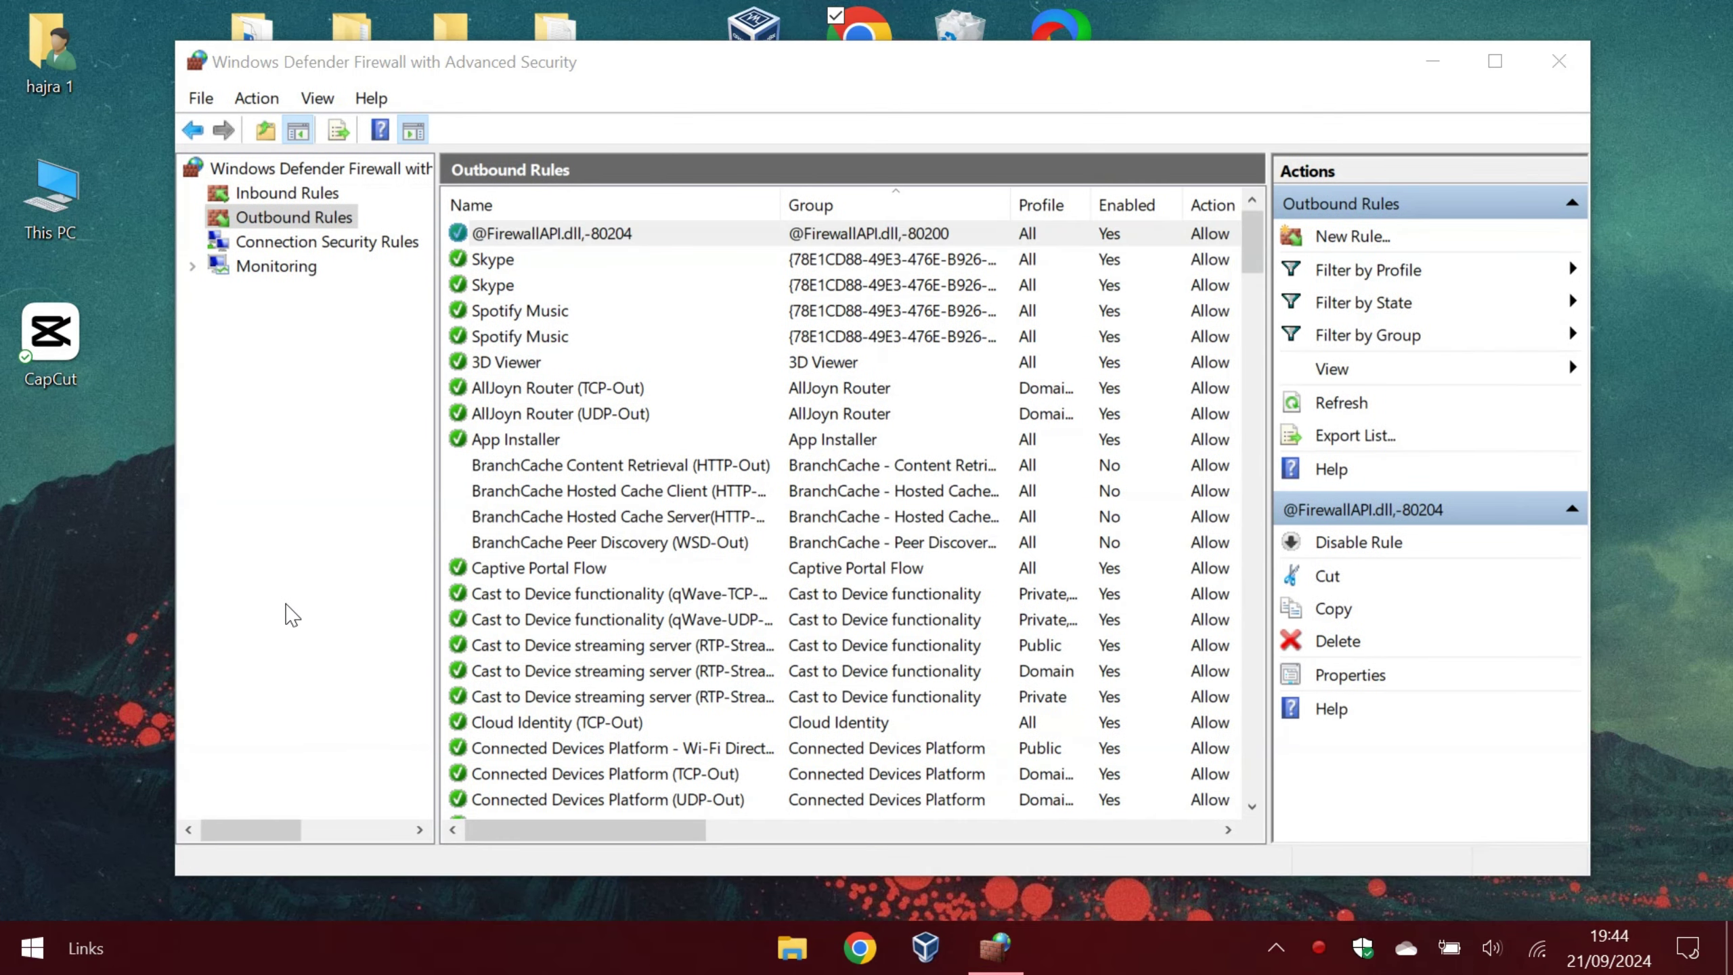
- Display the outbound rules, start a new outbound rule of type Program, and proceed to its program path
drag(616, 62, 698, 123)
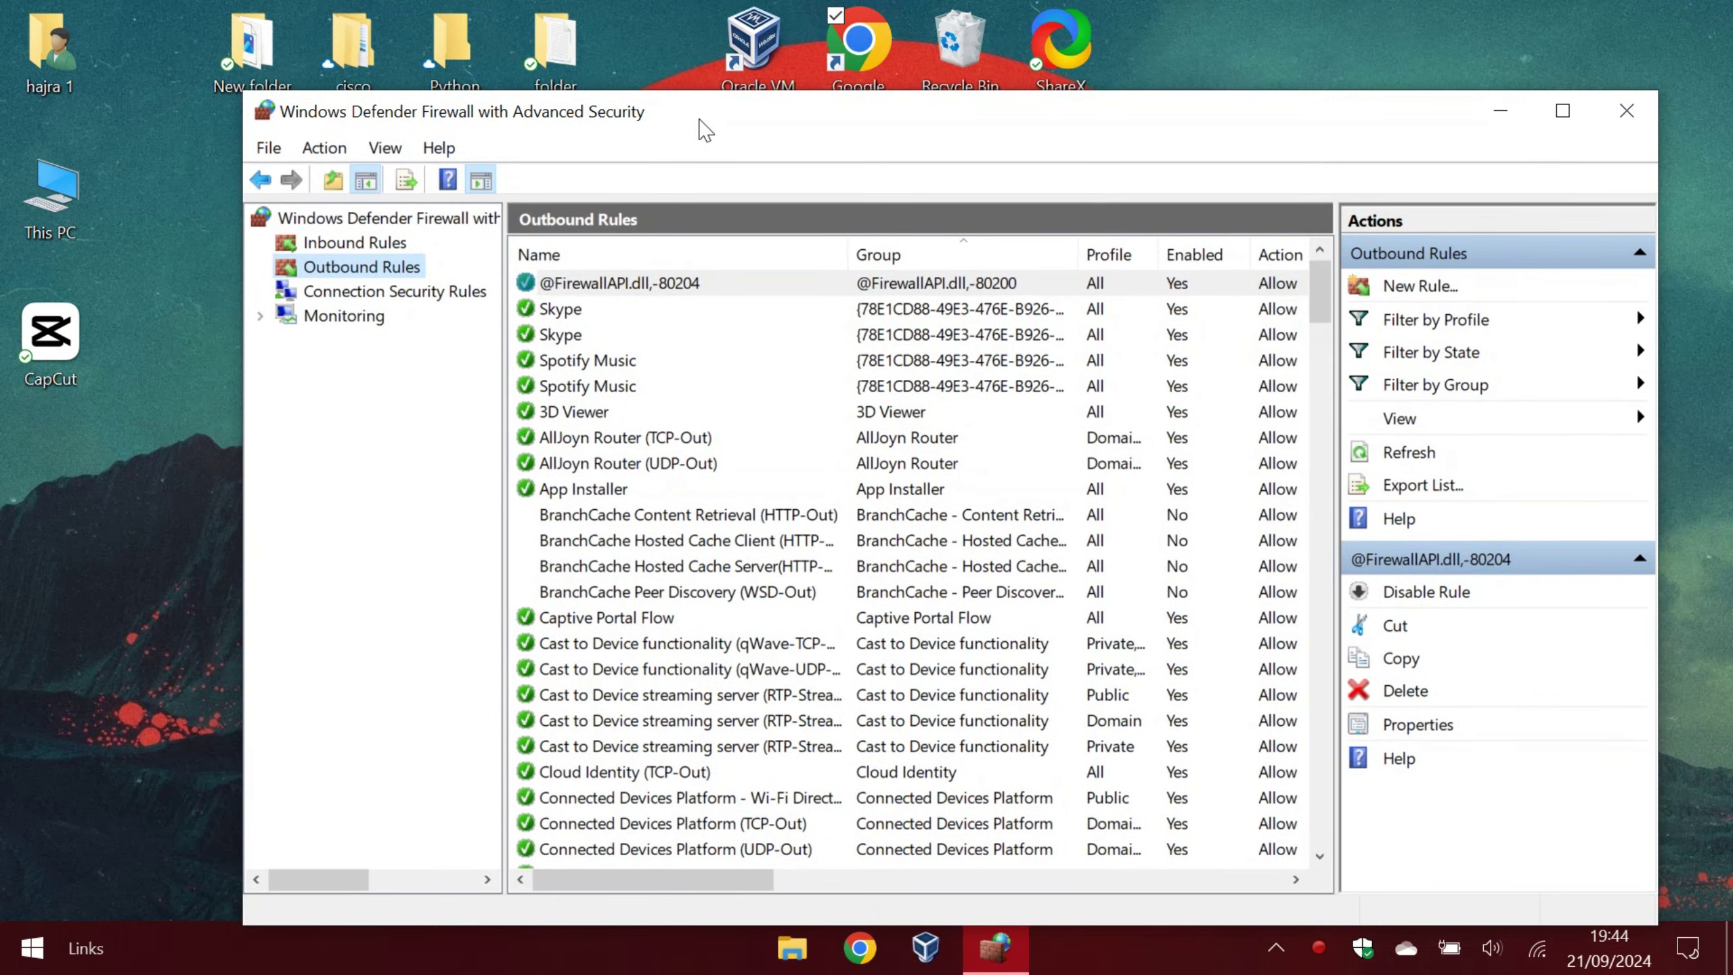
click(342, 246)
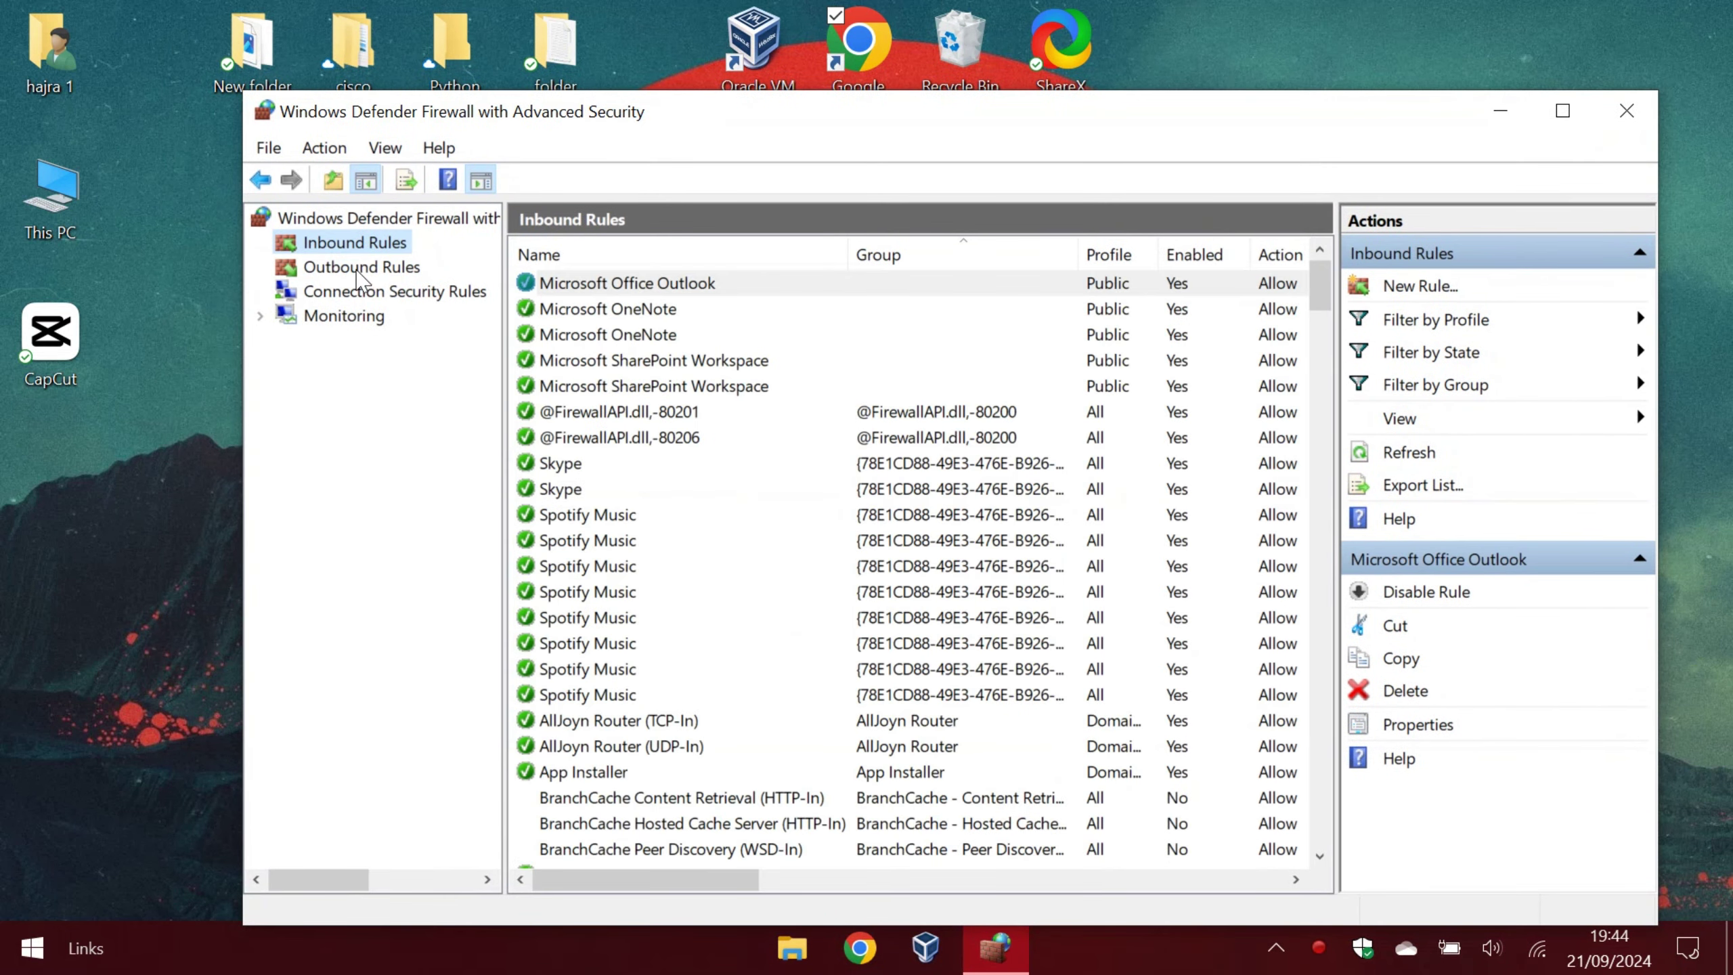
click(360, 270)
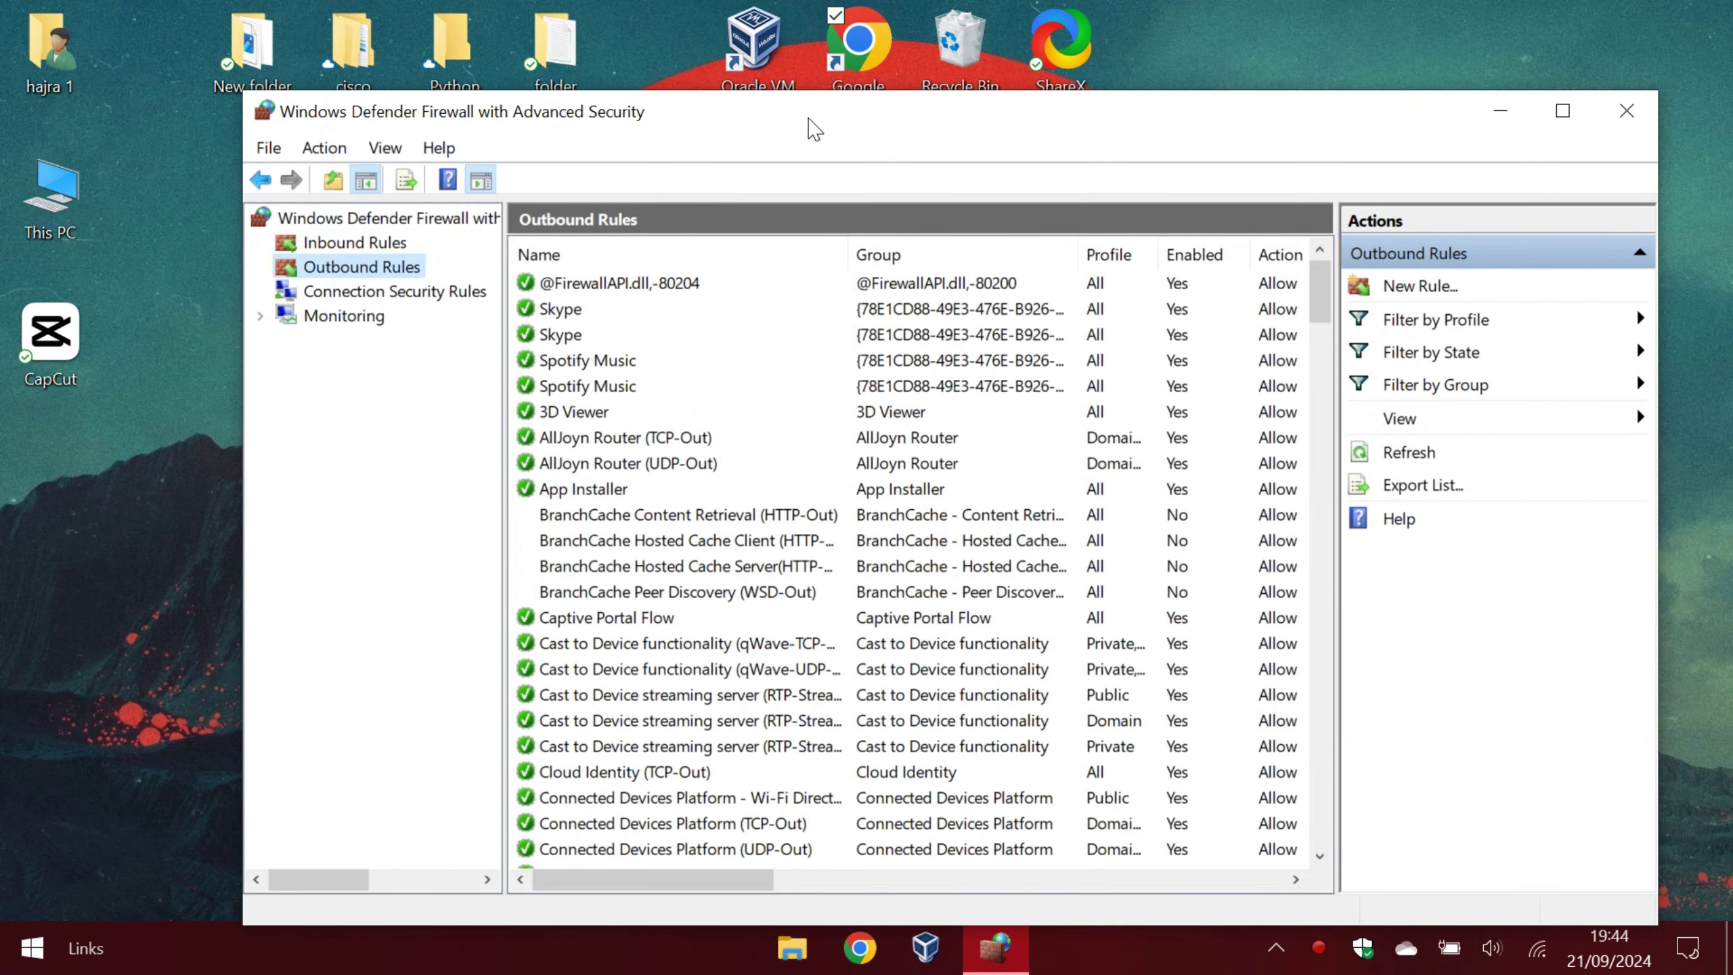
drag(778, 113, 743, 89)
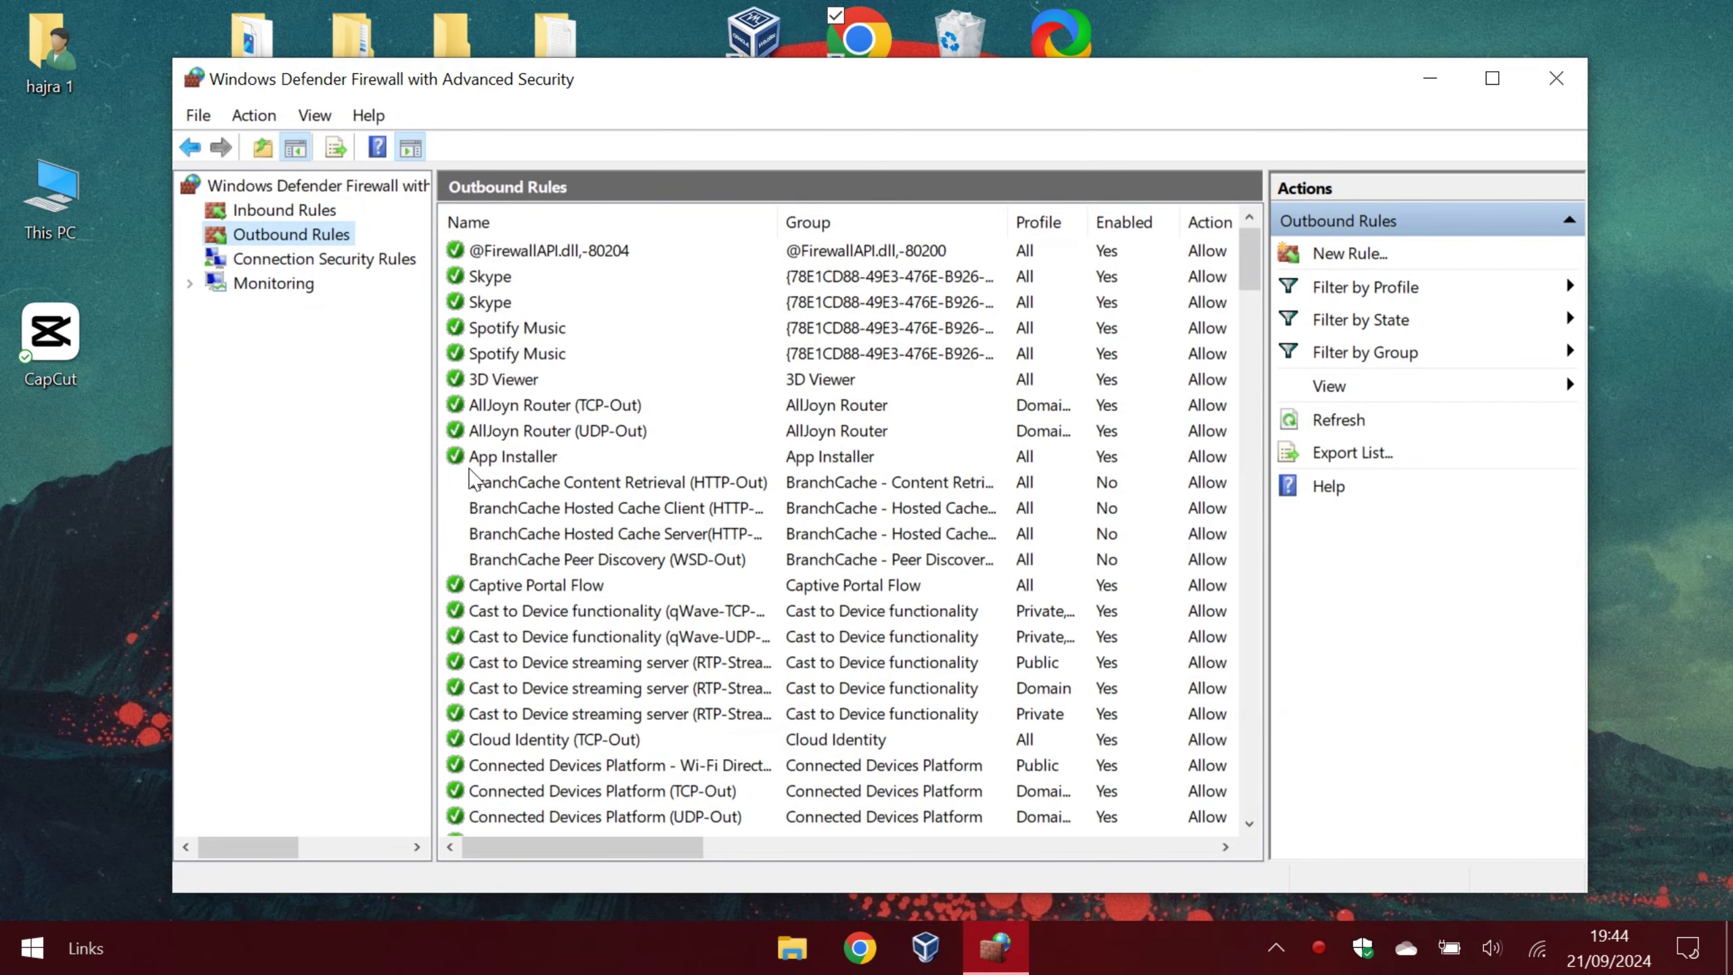
click(1338, 253)
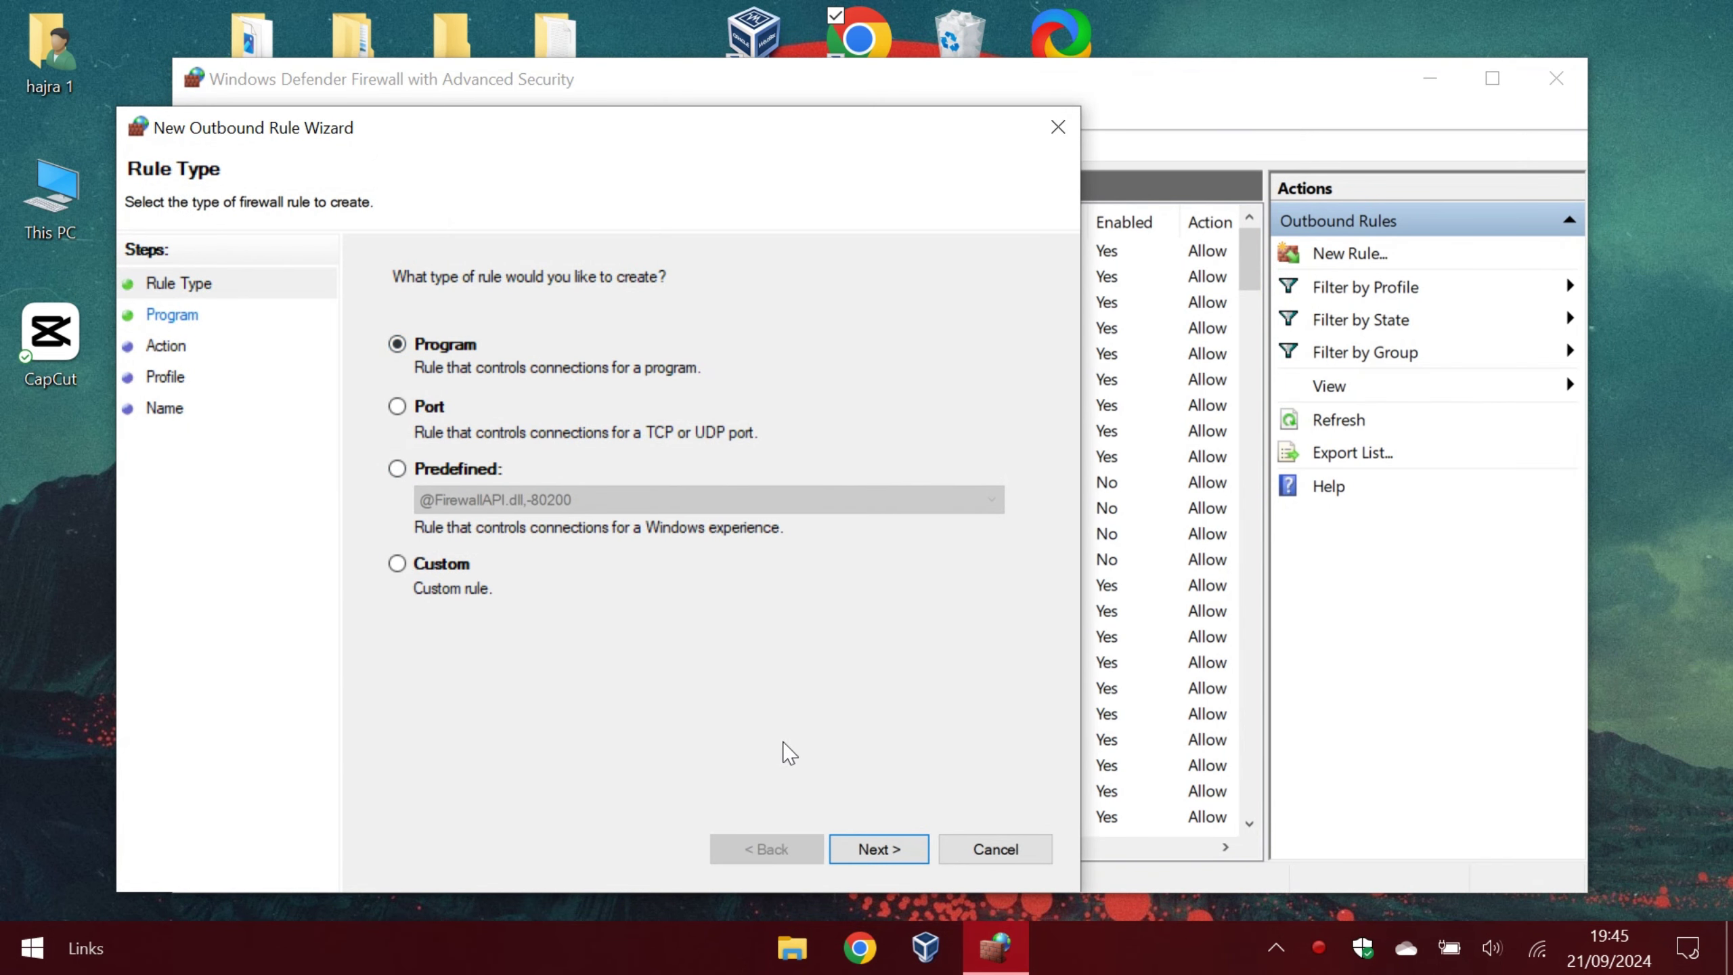
click(885, 848)
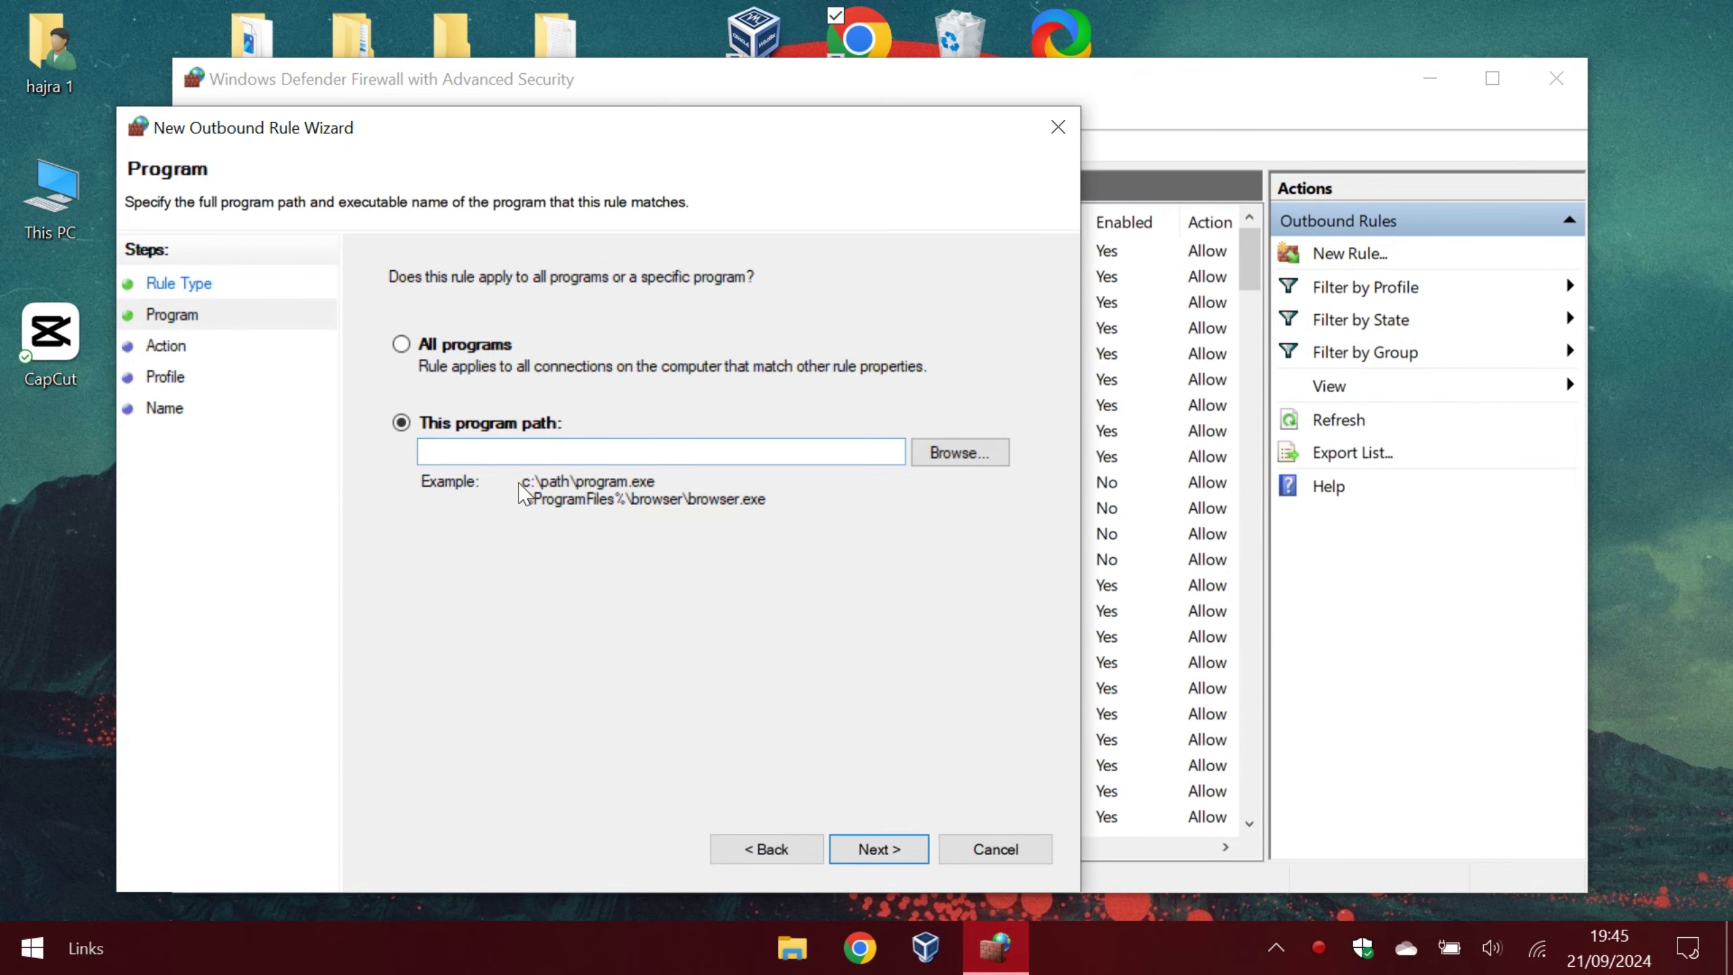
click(978, 461)
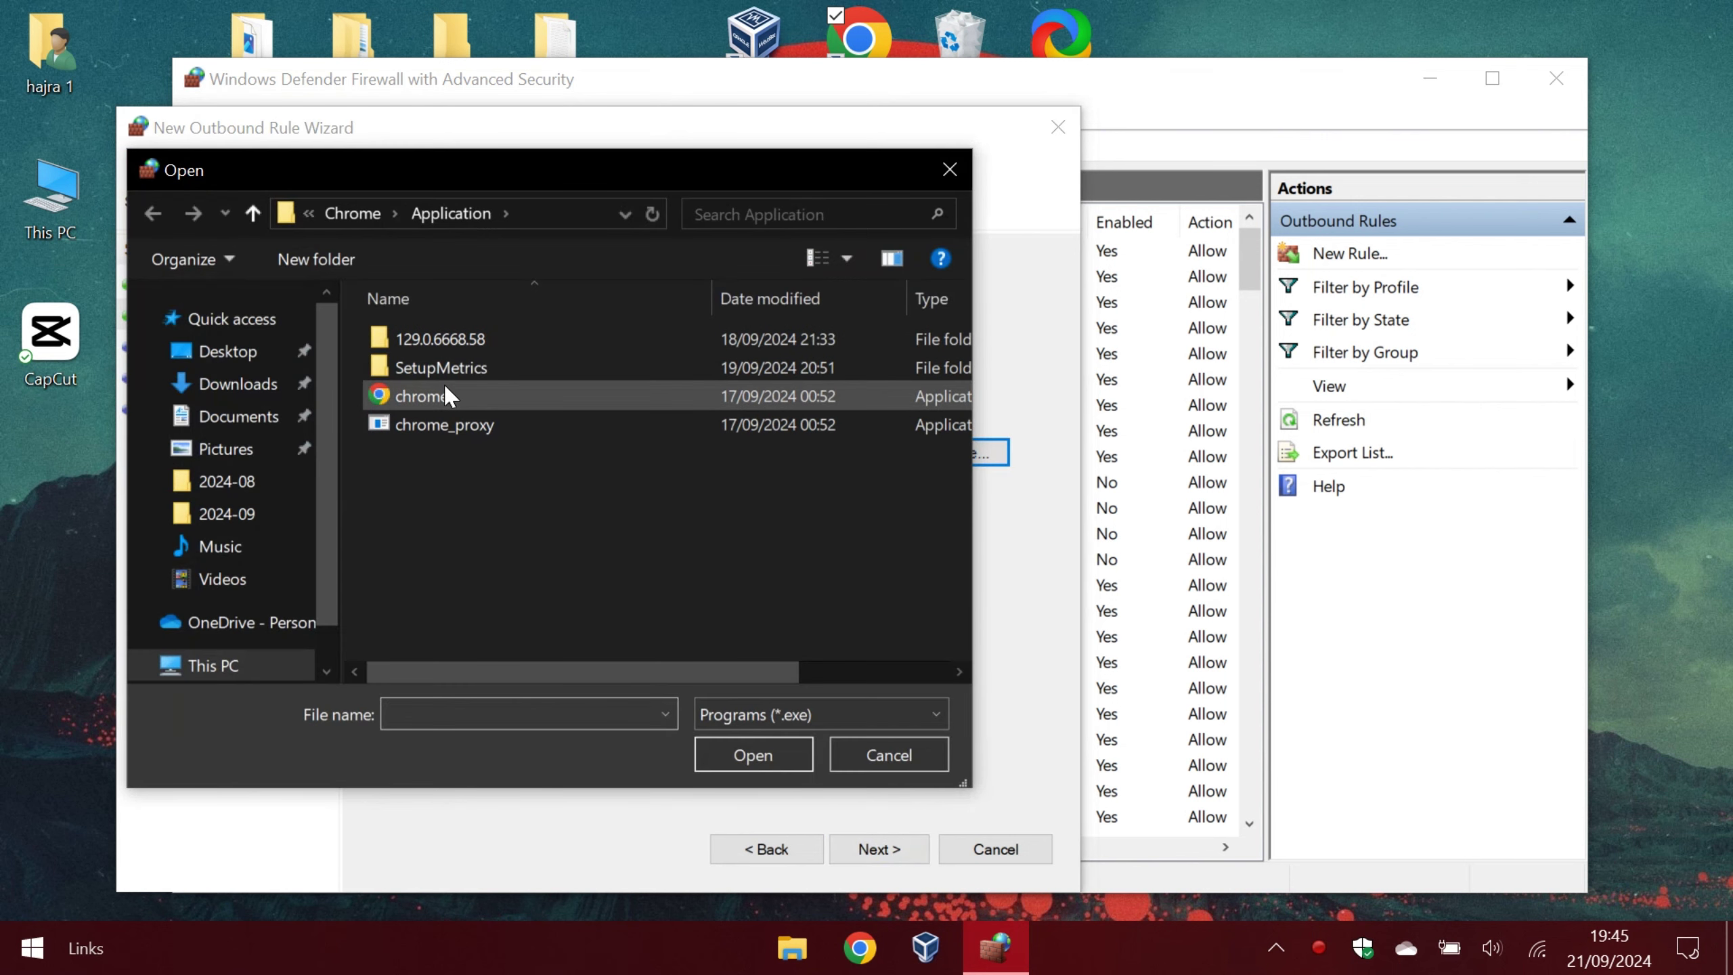
click(444, 393)
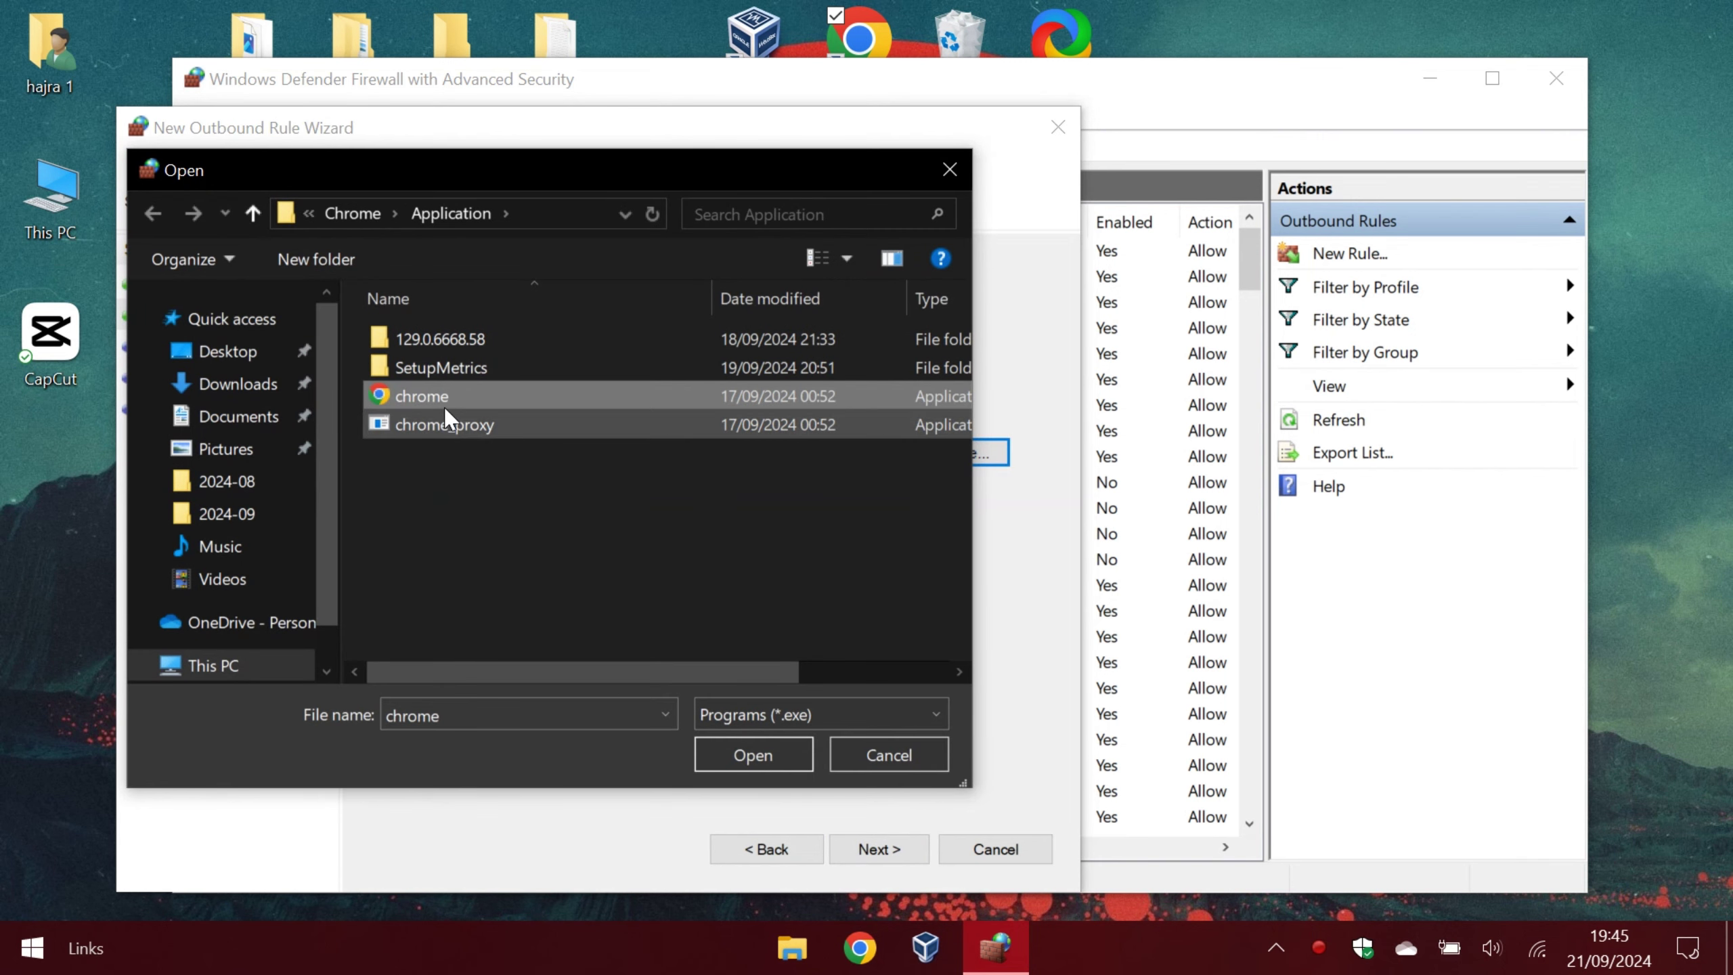
click(949, 169)
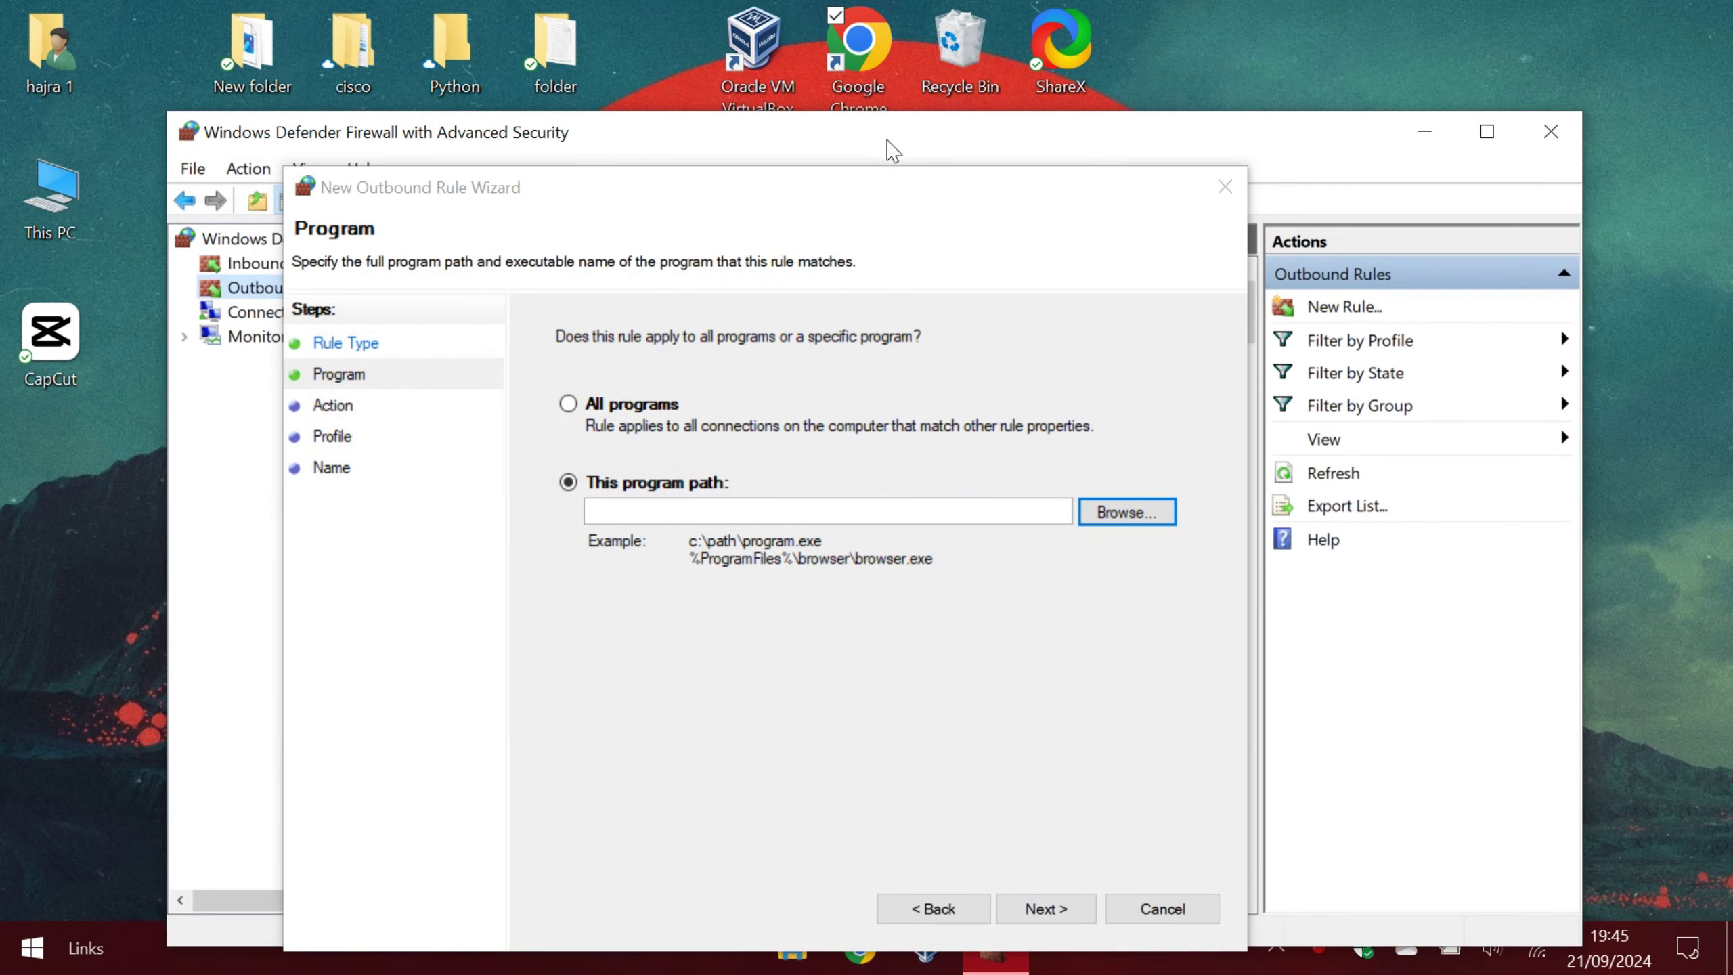
- Look up the folder path of the Chrome program from its desktop shortcut, and close the folder window
right_click(861, 53)
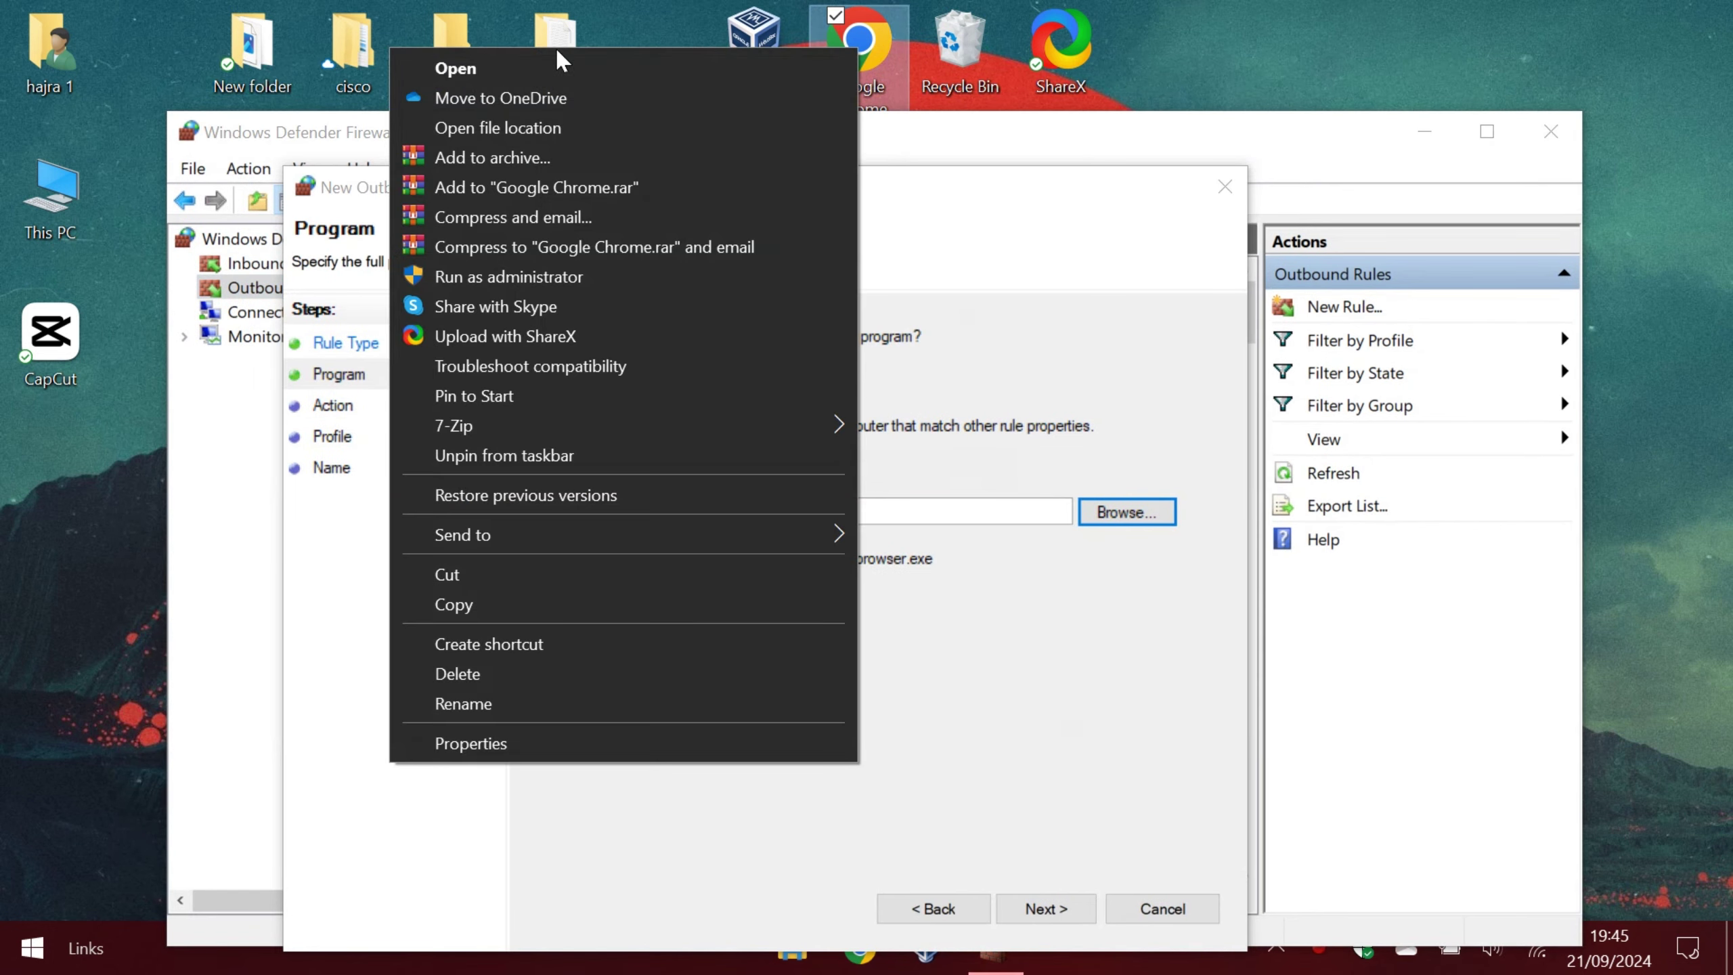
click(490, 140)
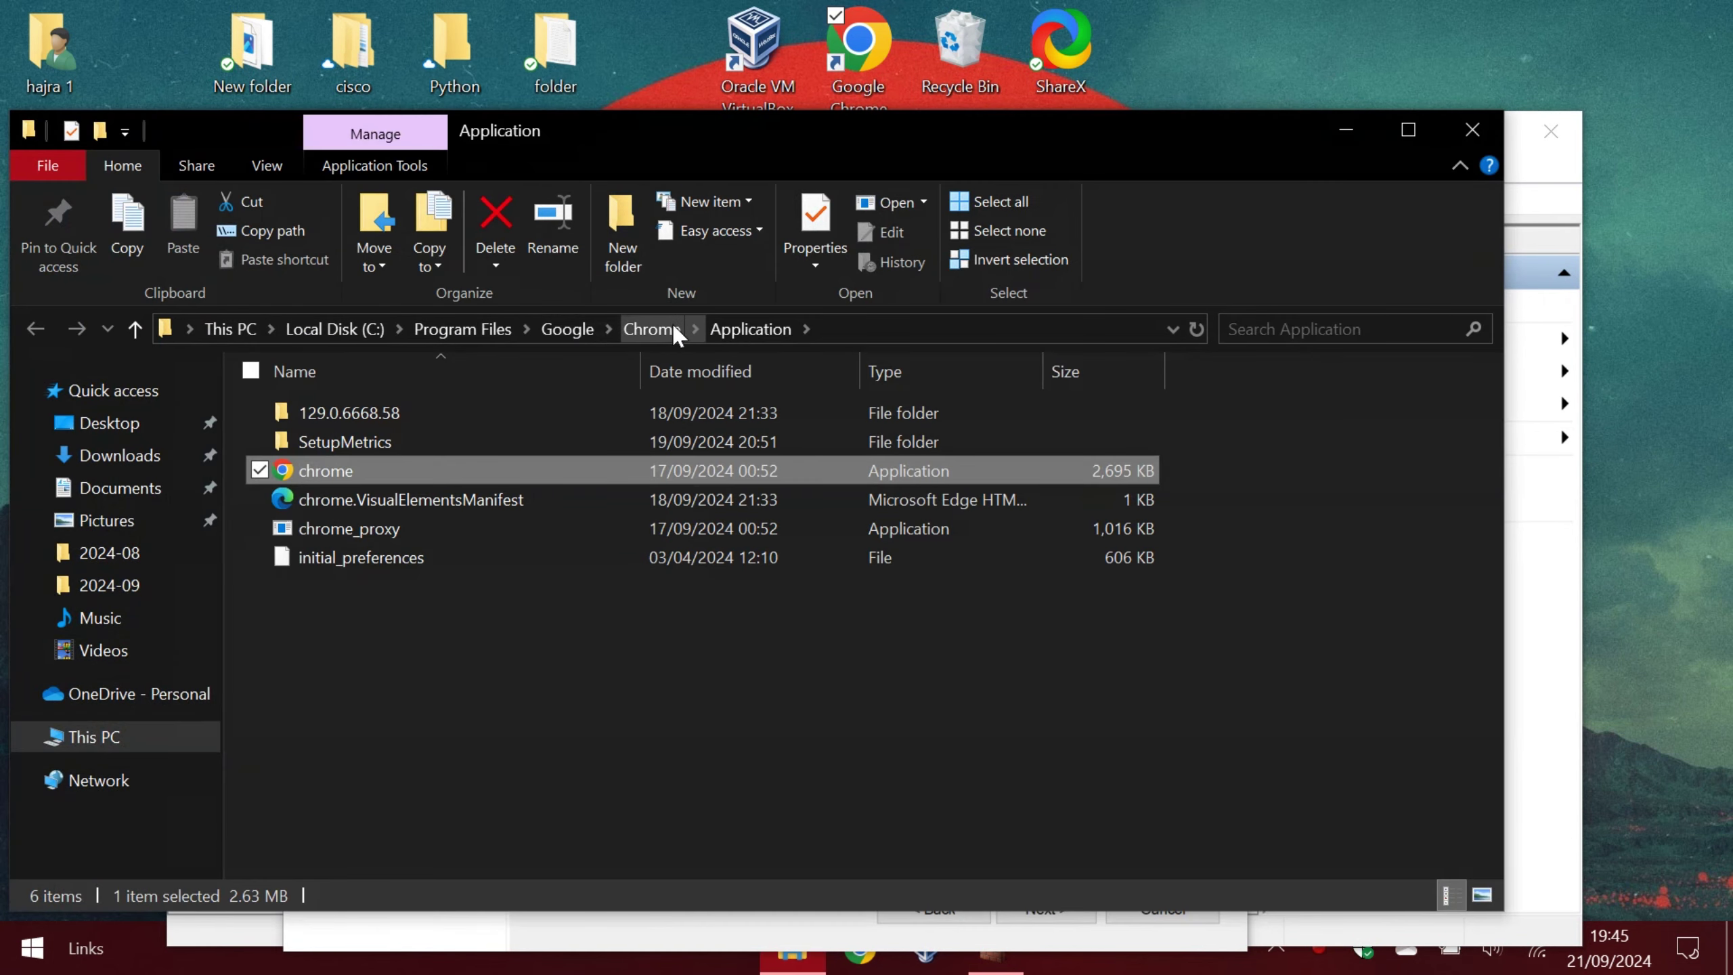
click(852, 327)
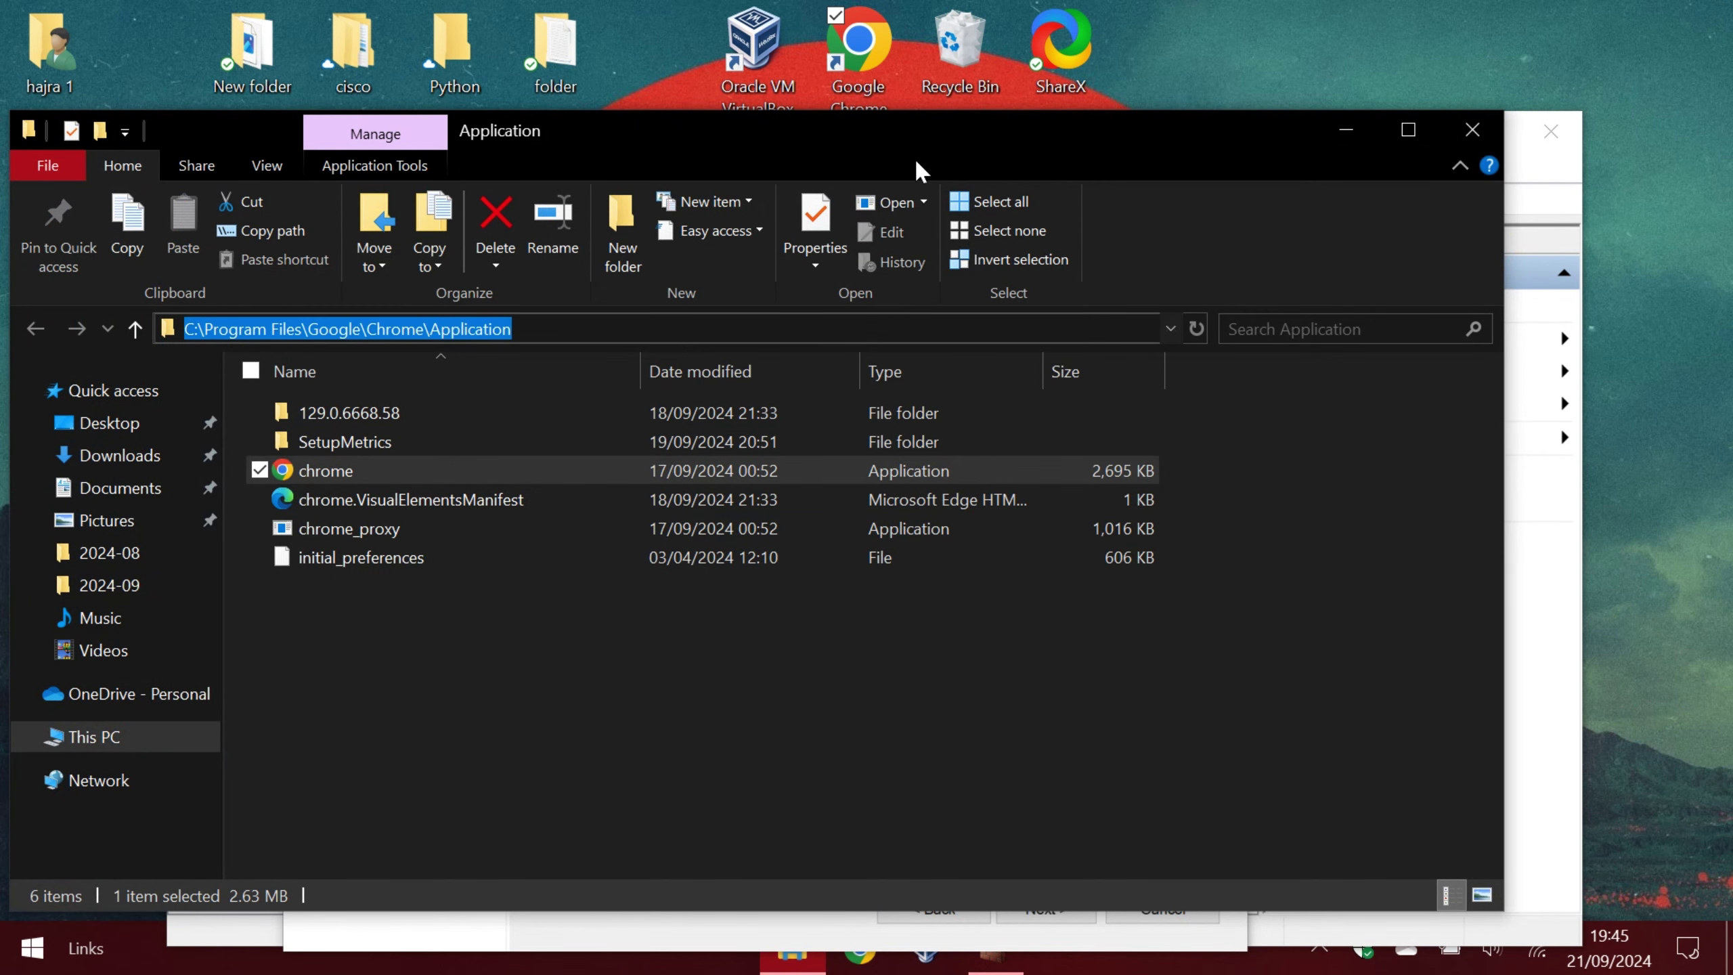
click(1478, 127)
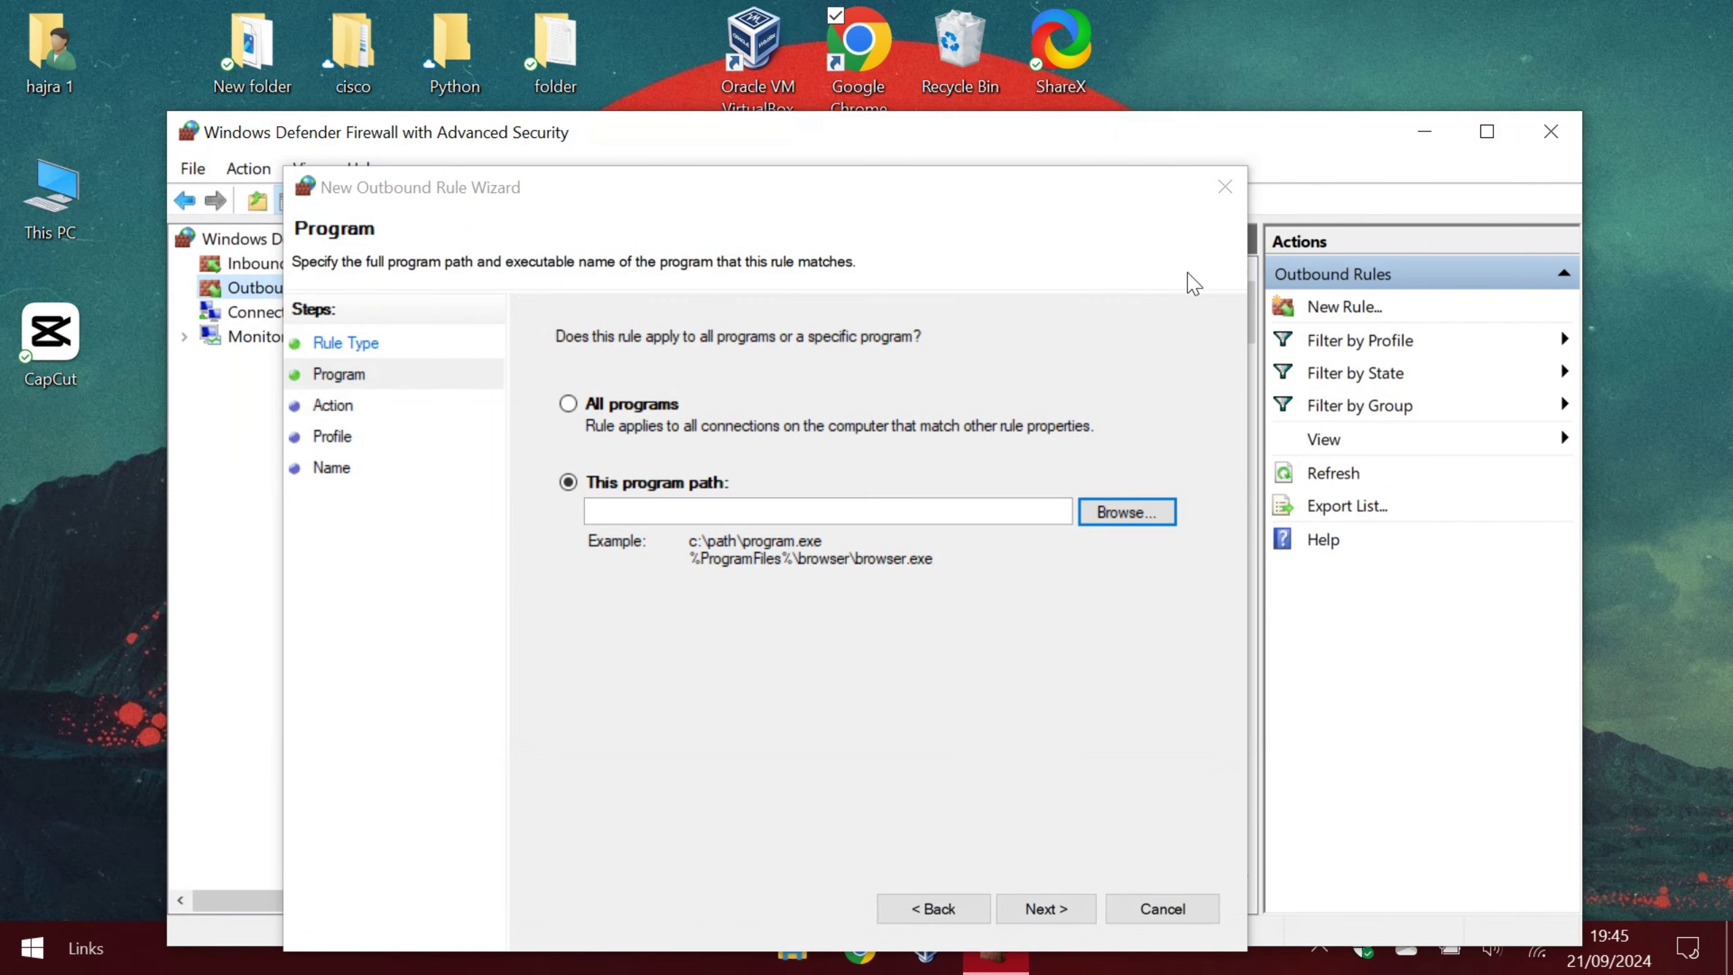
- Set the rule's program path to the chrome application in the Chrome Application folder and proceed to the action
click(1045, 908)
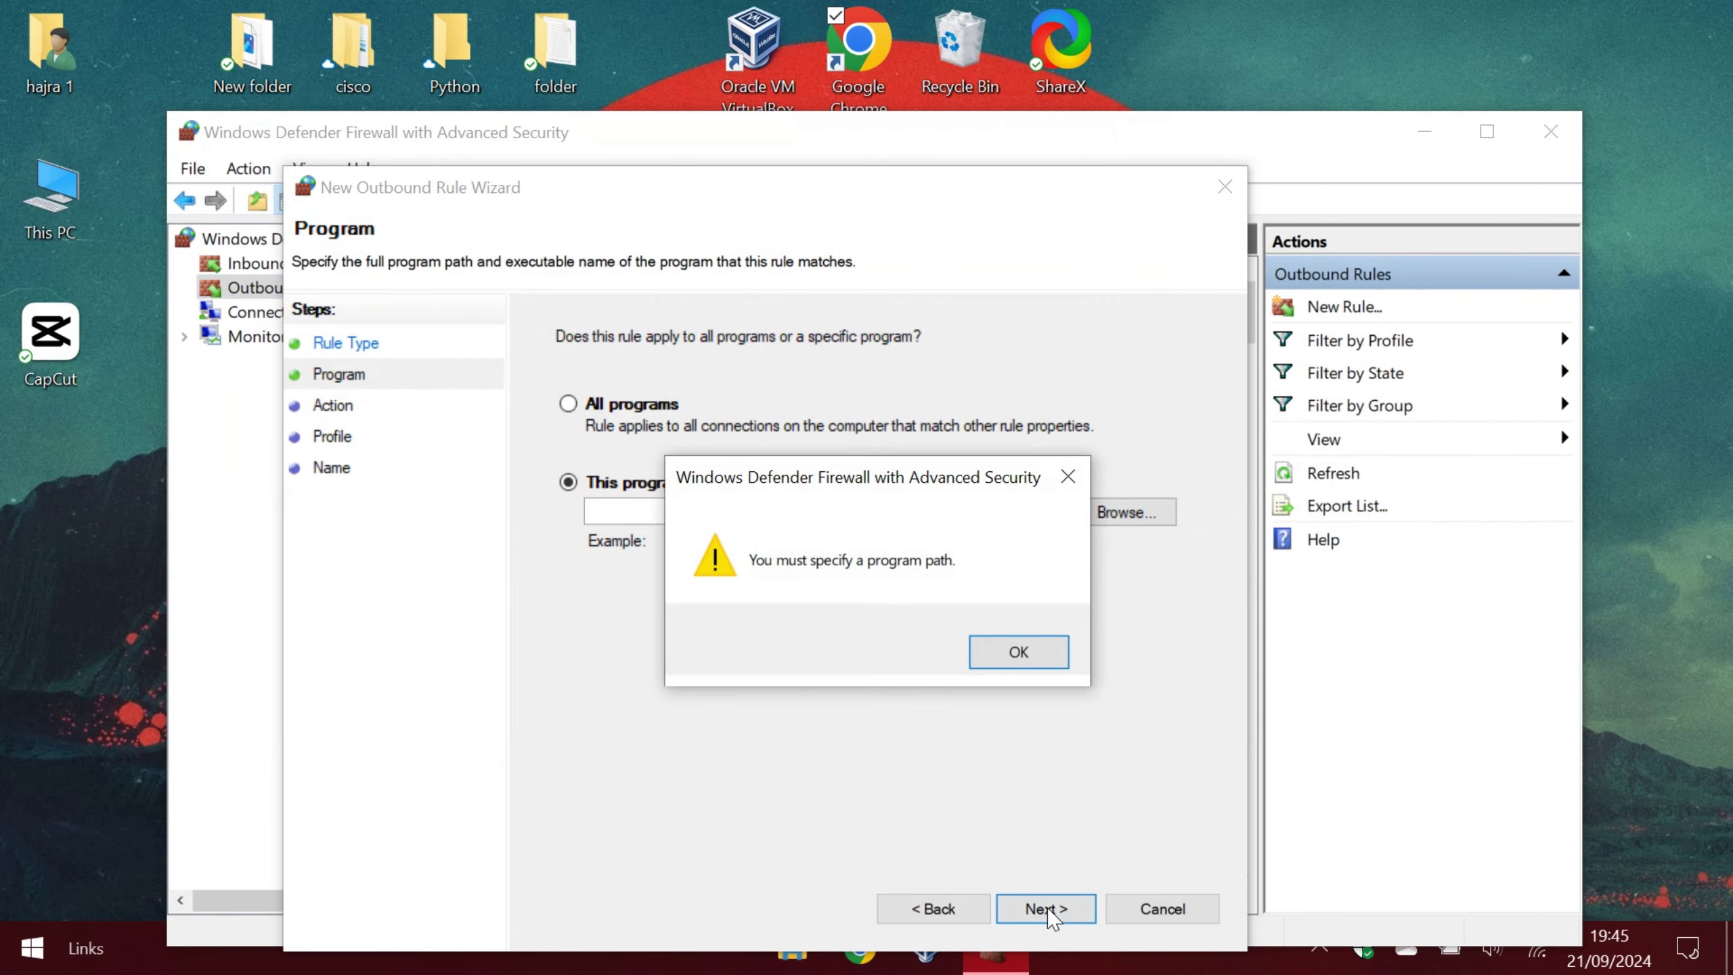
click(1067, 477)
click(1125, 512)
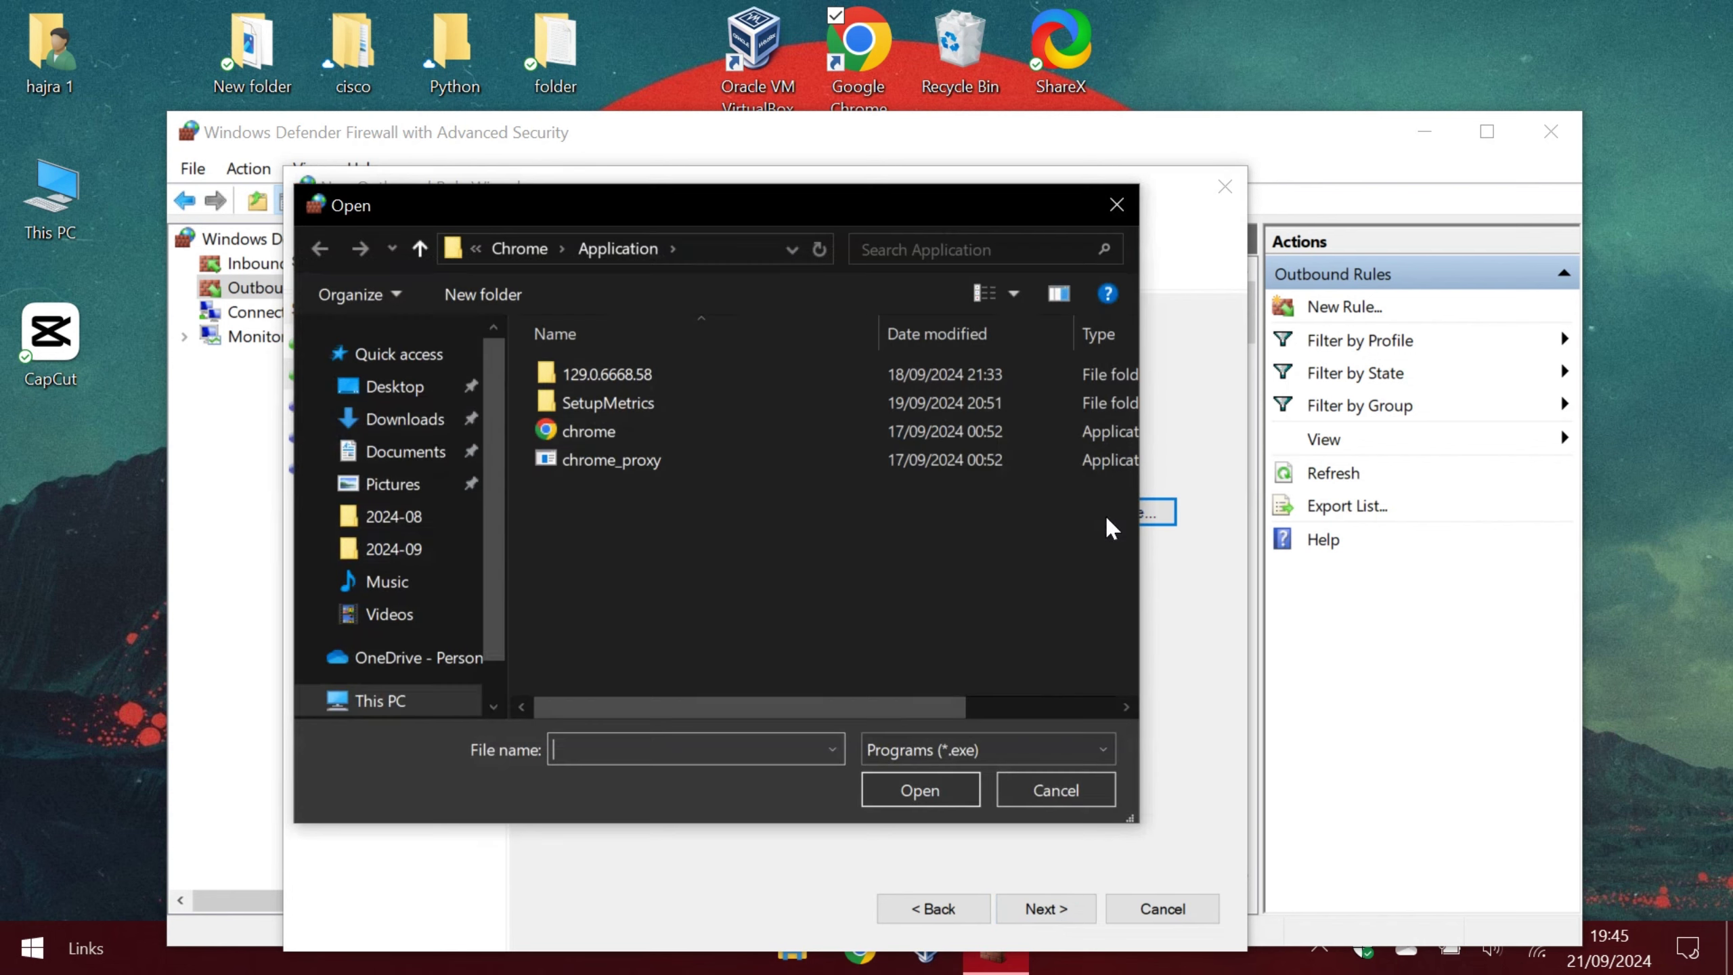
click(612, 431)
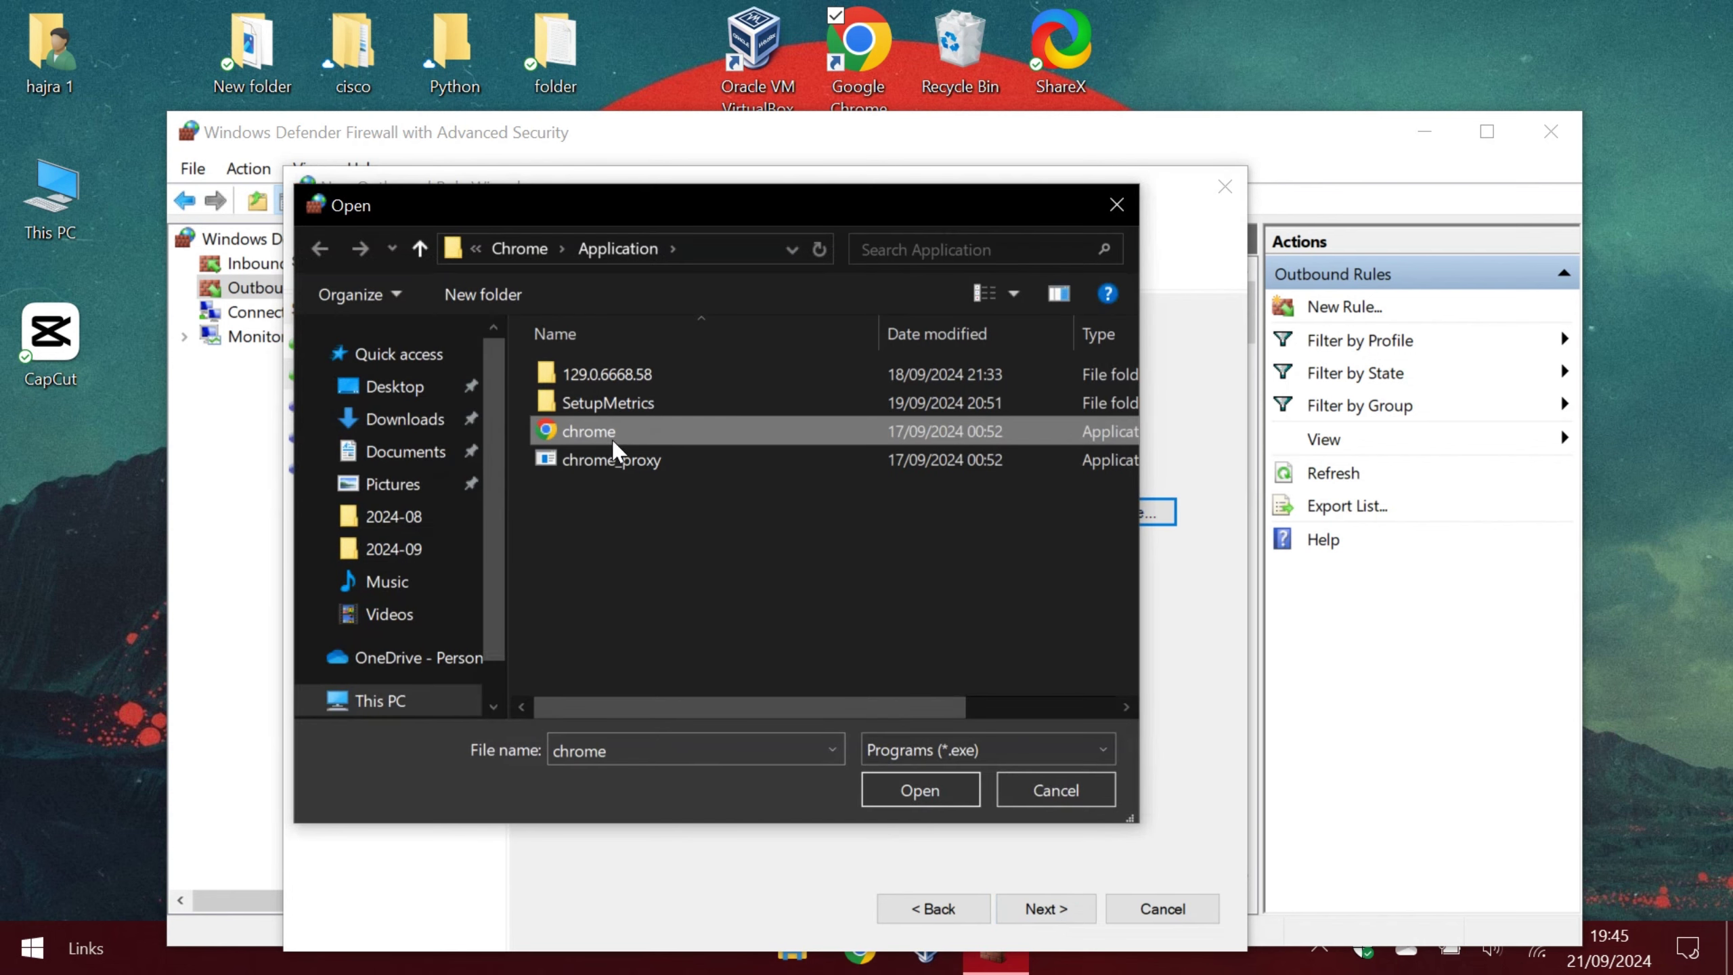
click(926, 792)
click(1043, 910)
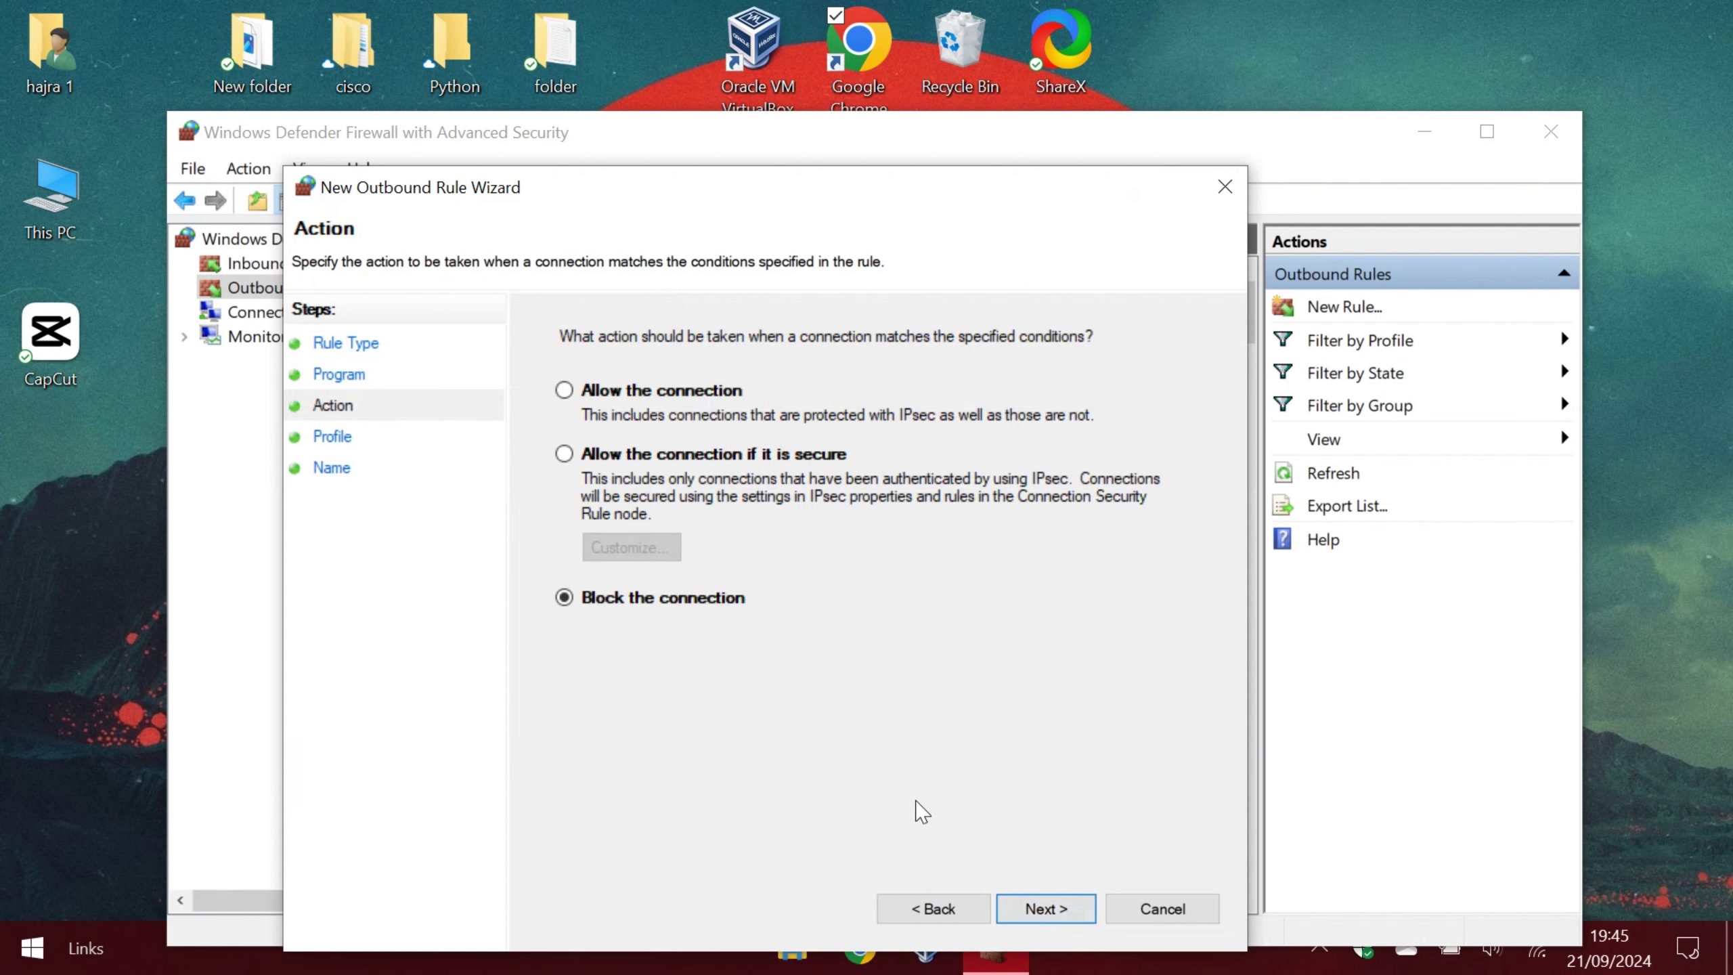
- Block the connection for the Domain, Private and Public profiles, and finish the rule as "block chrome" with a description that it blocks Chrome
click(1023, 905)
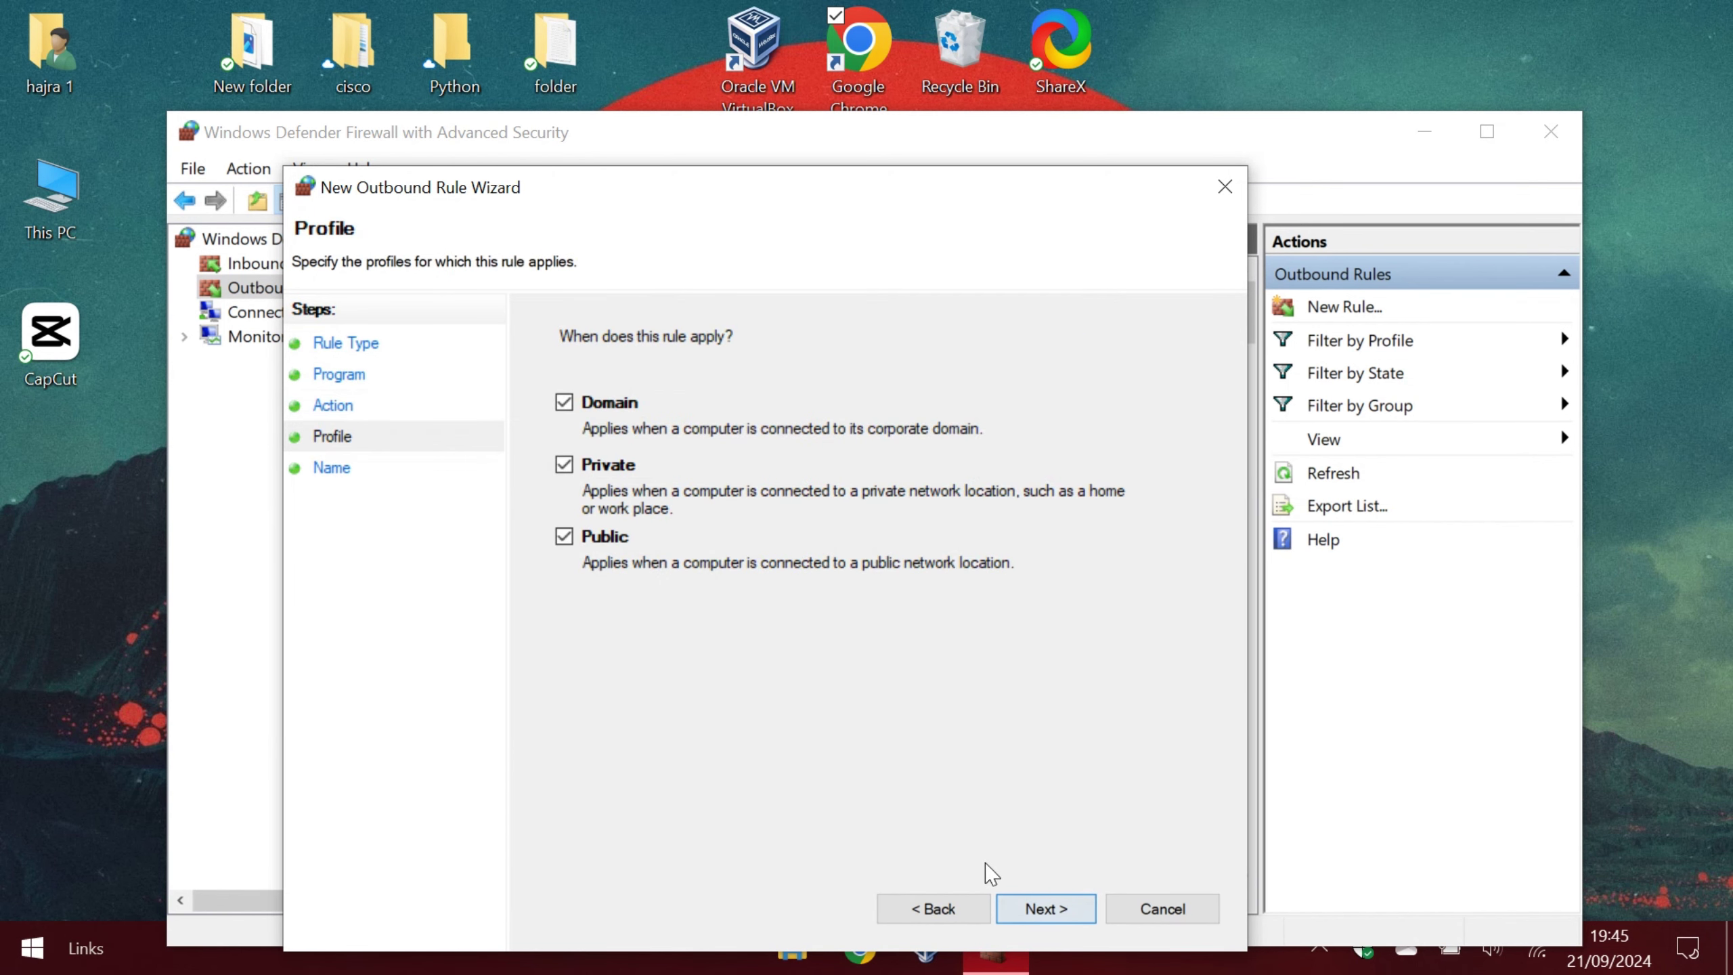
click(1045, 910)
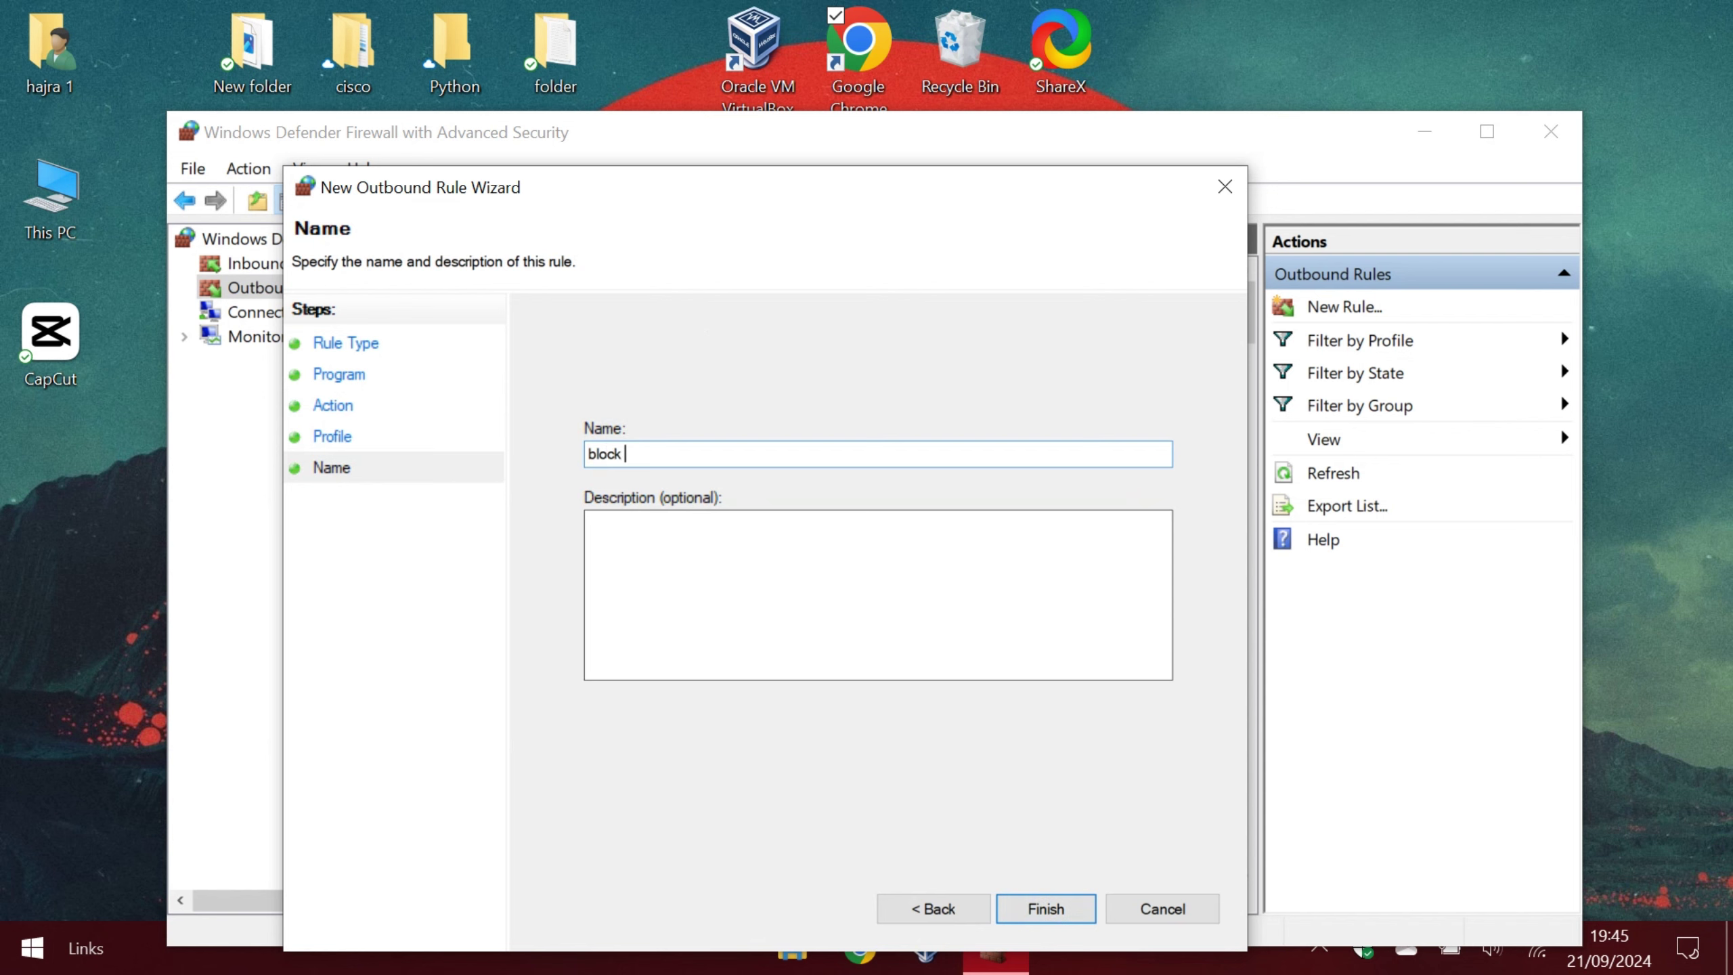
click(588, 521)
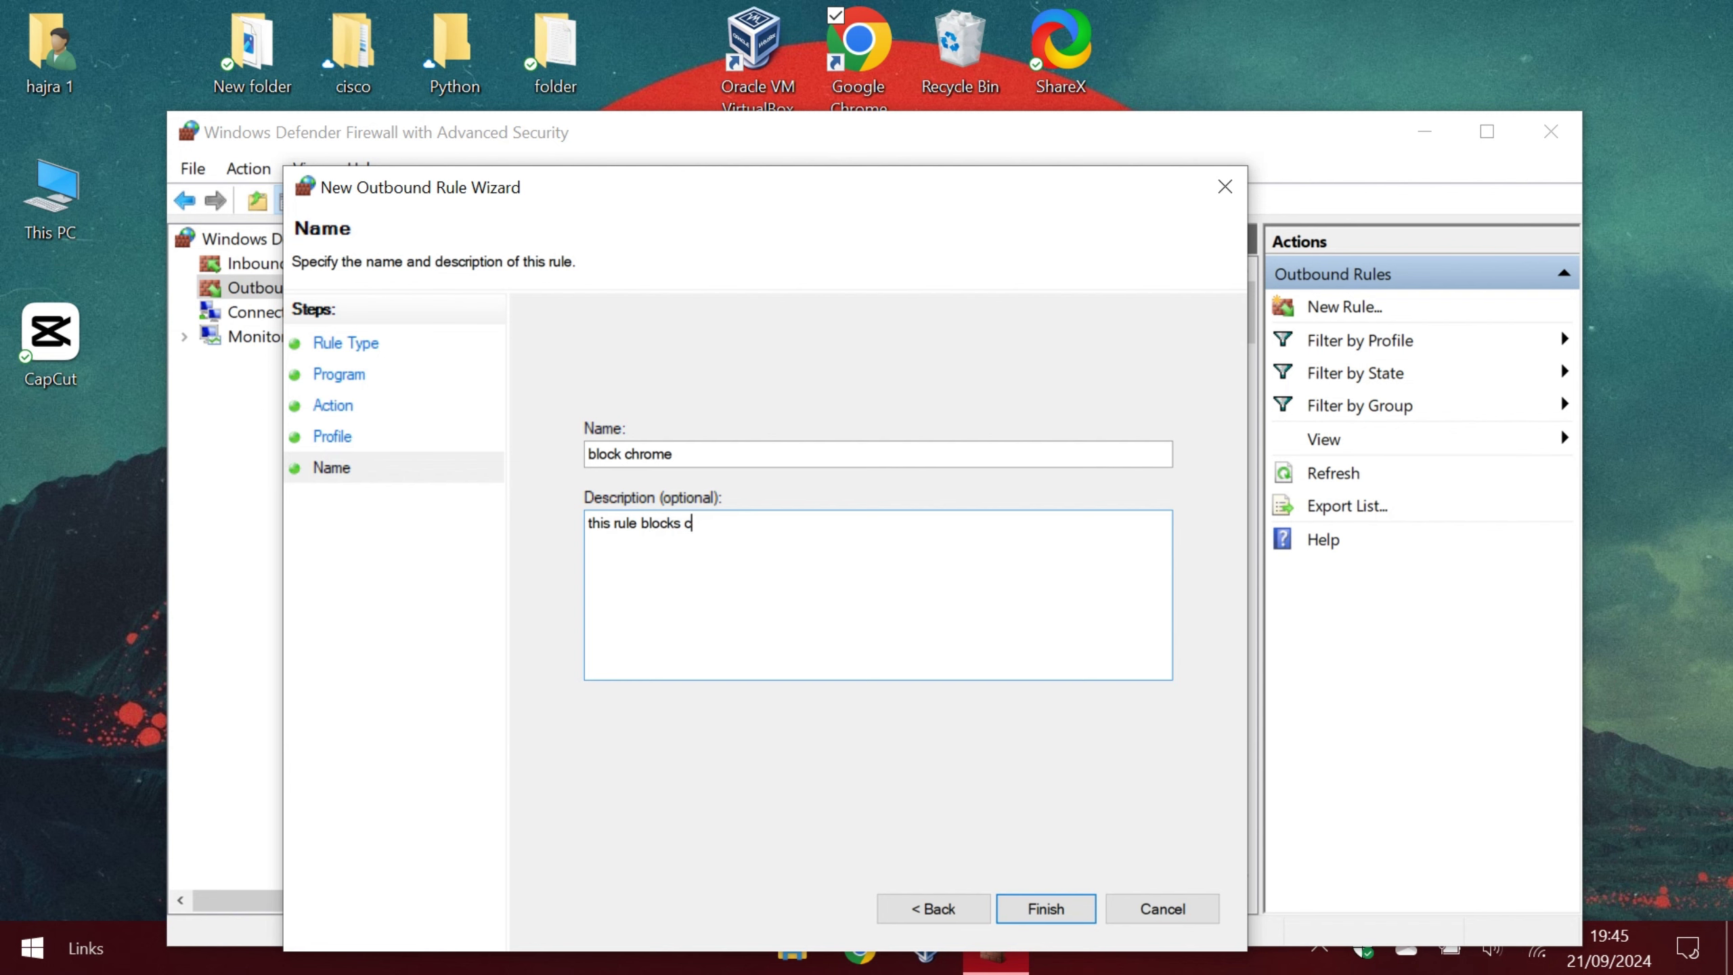
click(1046, 908)
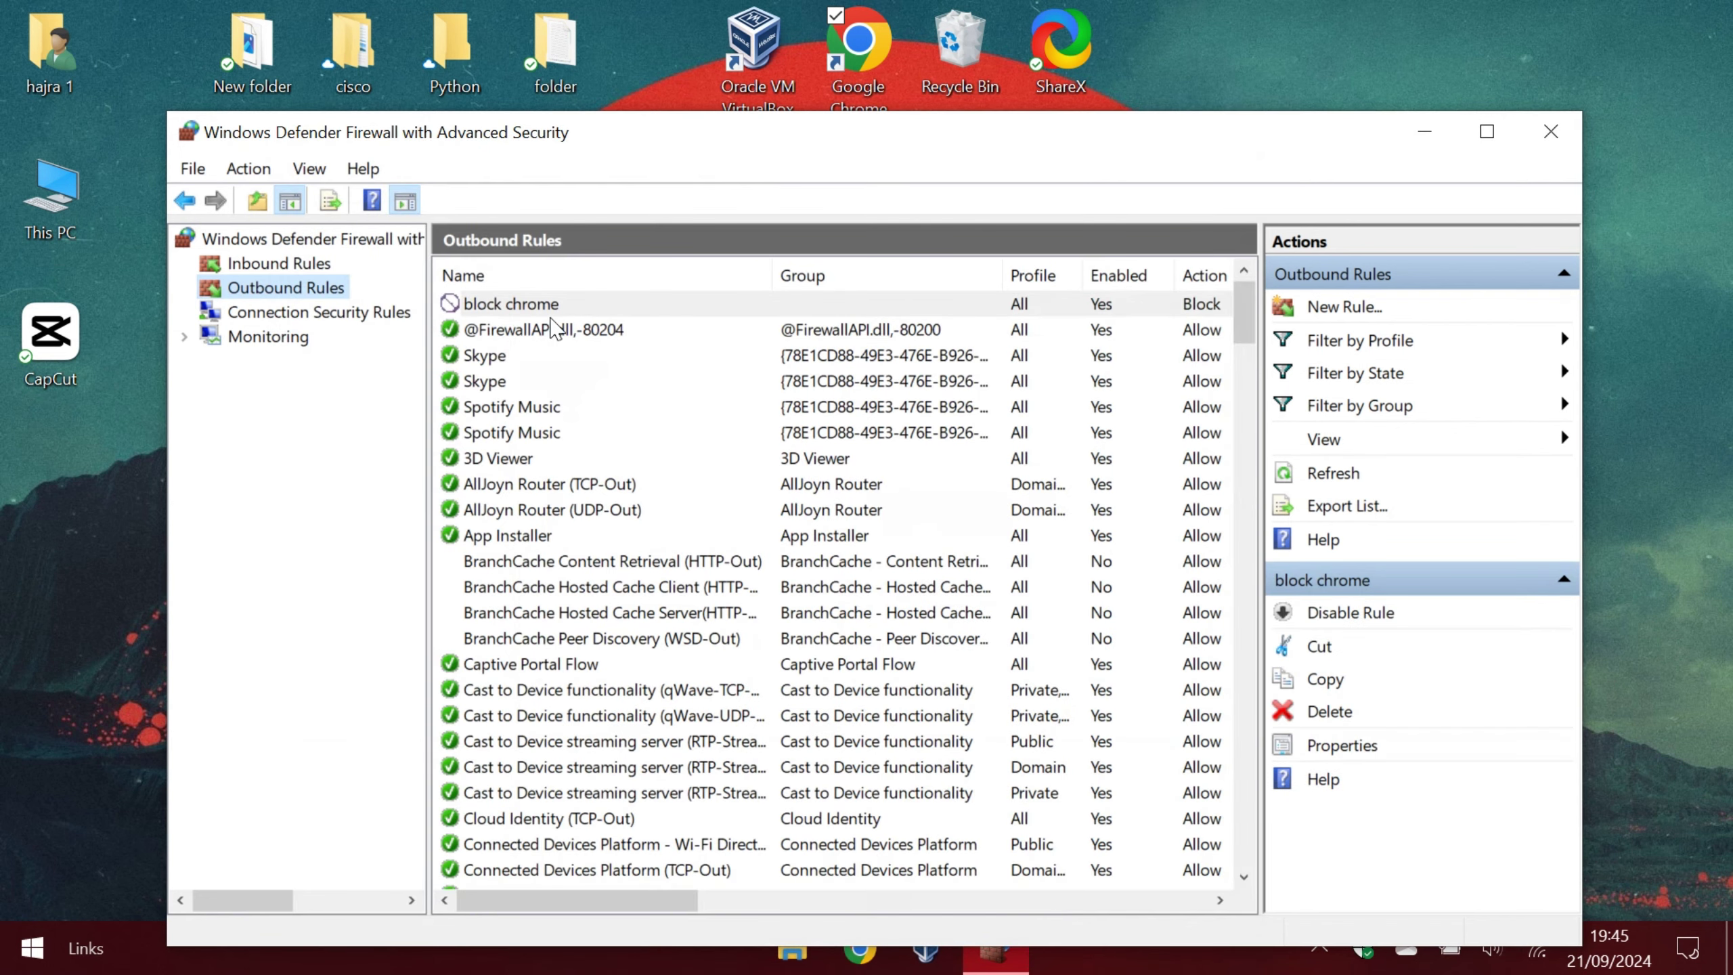
- Switch to Google Chrome and try to load instagram.com to test the block
drag(756, 142, 616, 87)
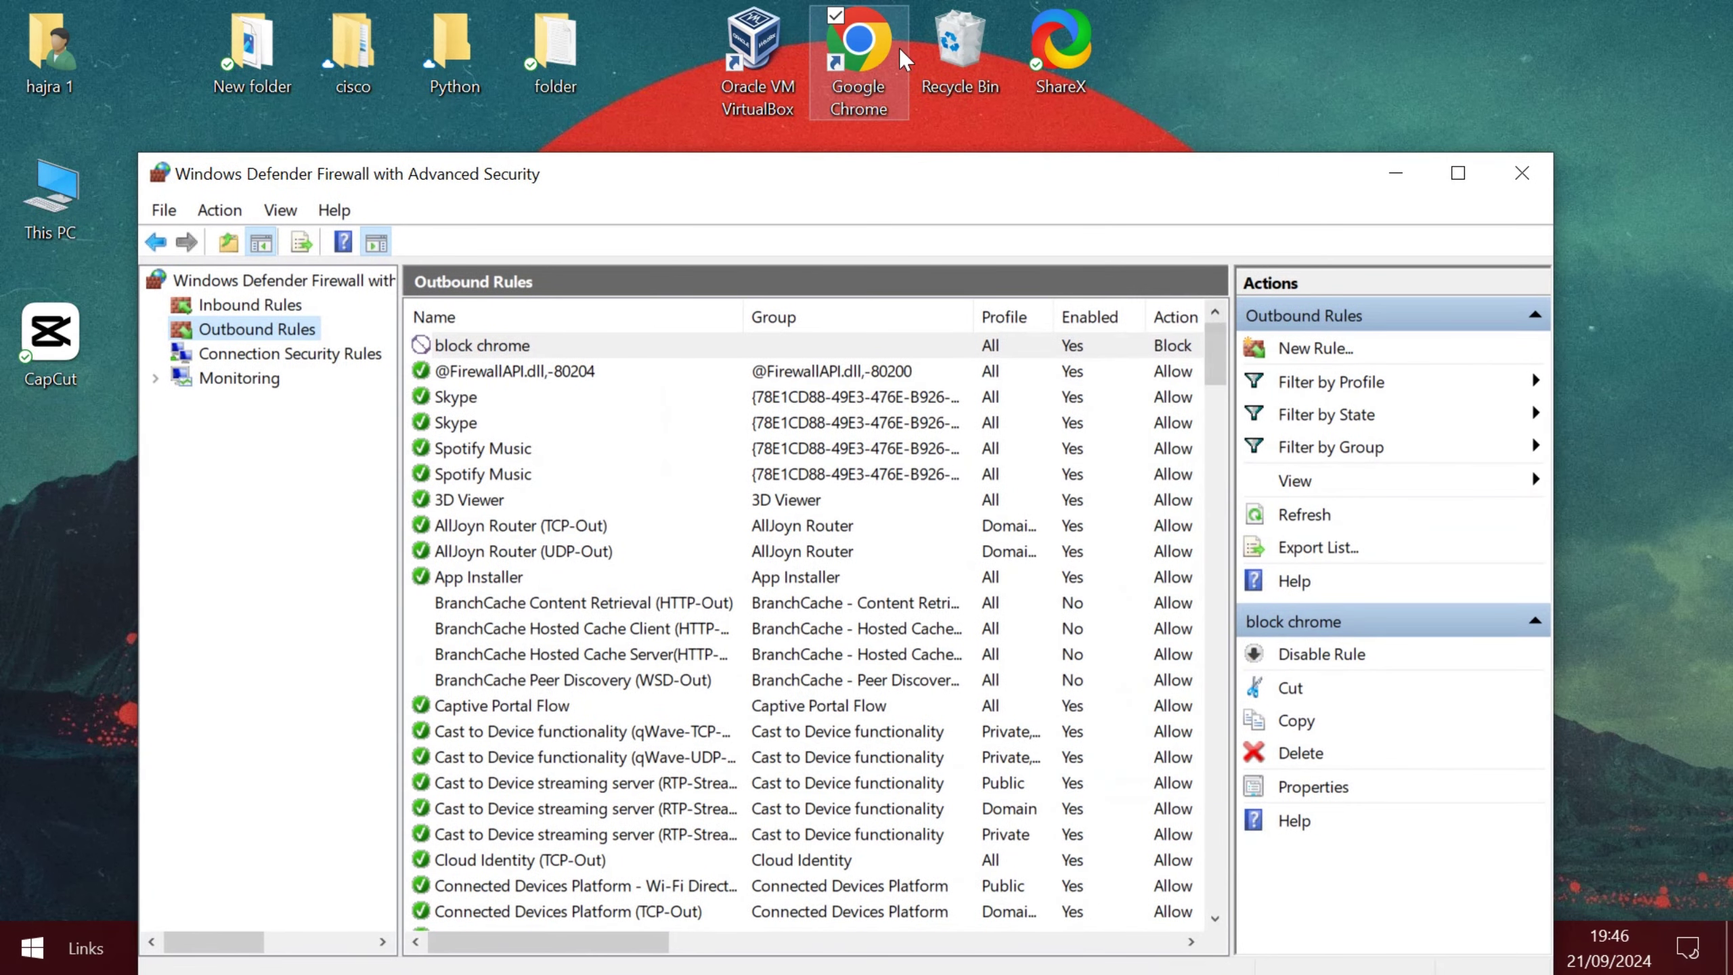
click(877, 49)
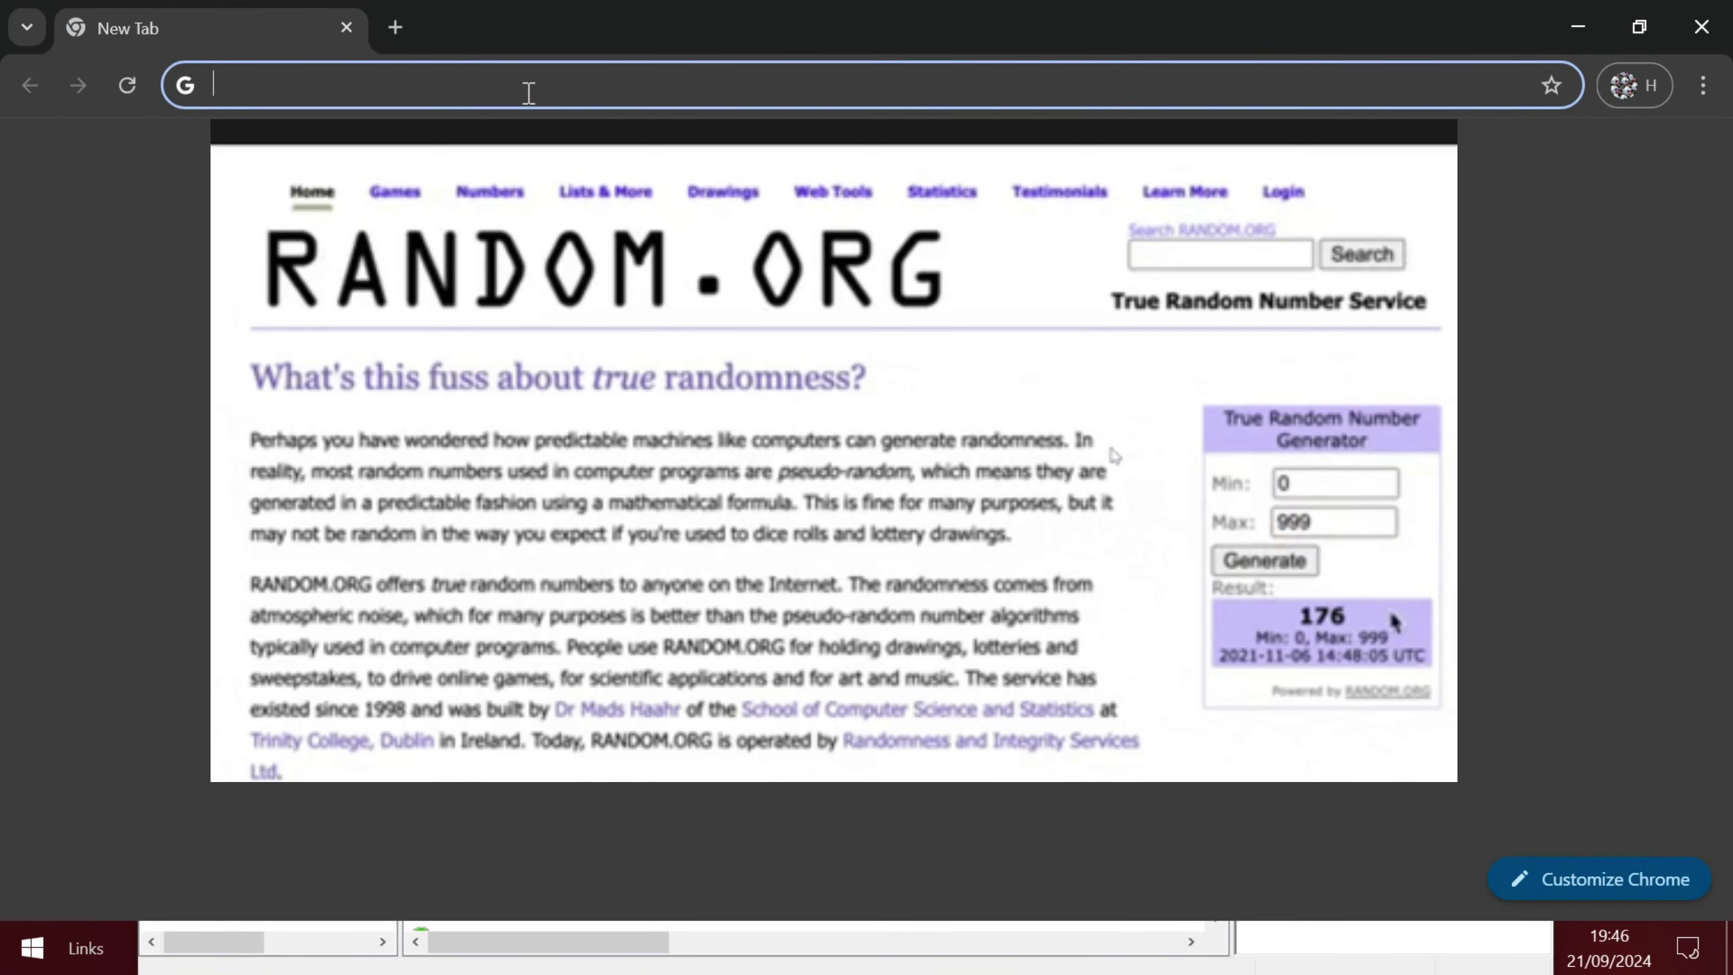
click(529, 85)
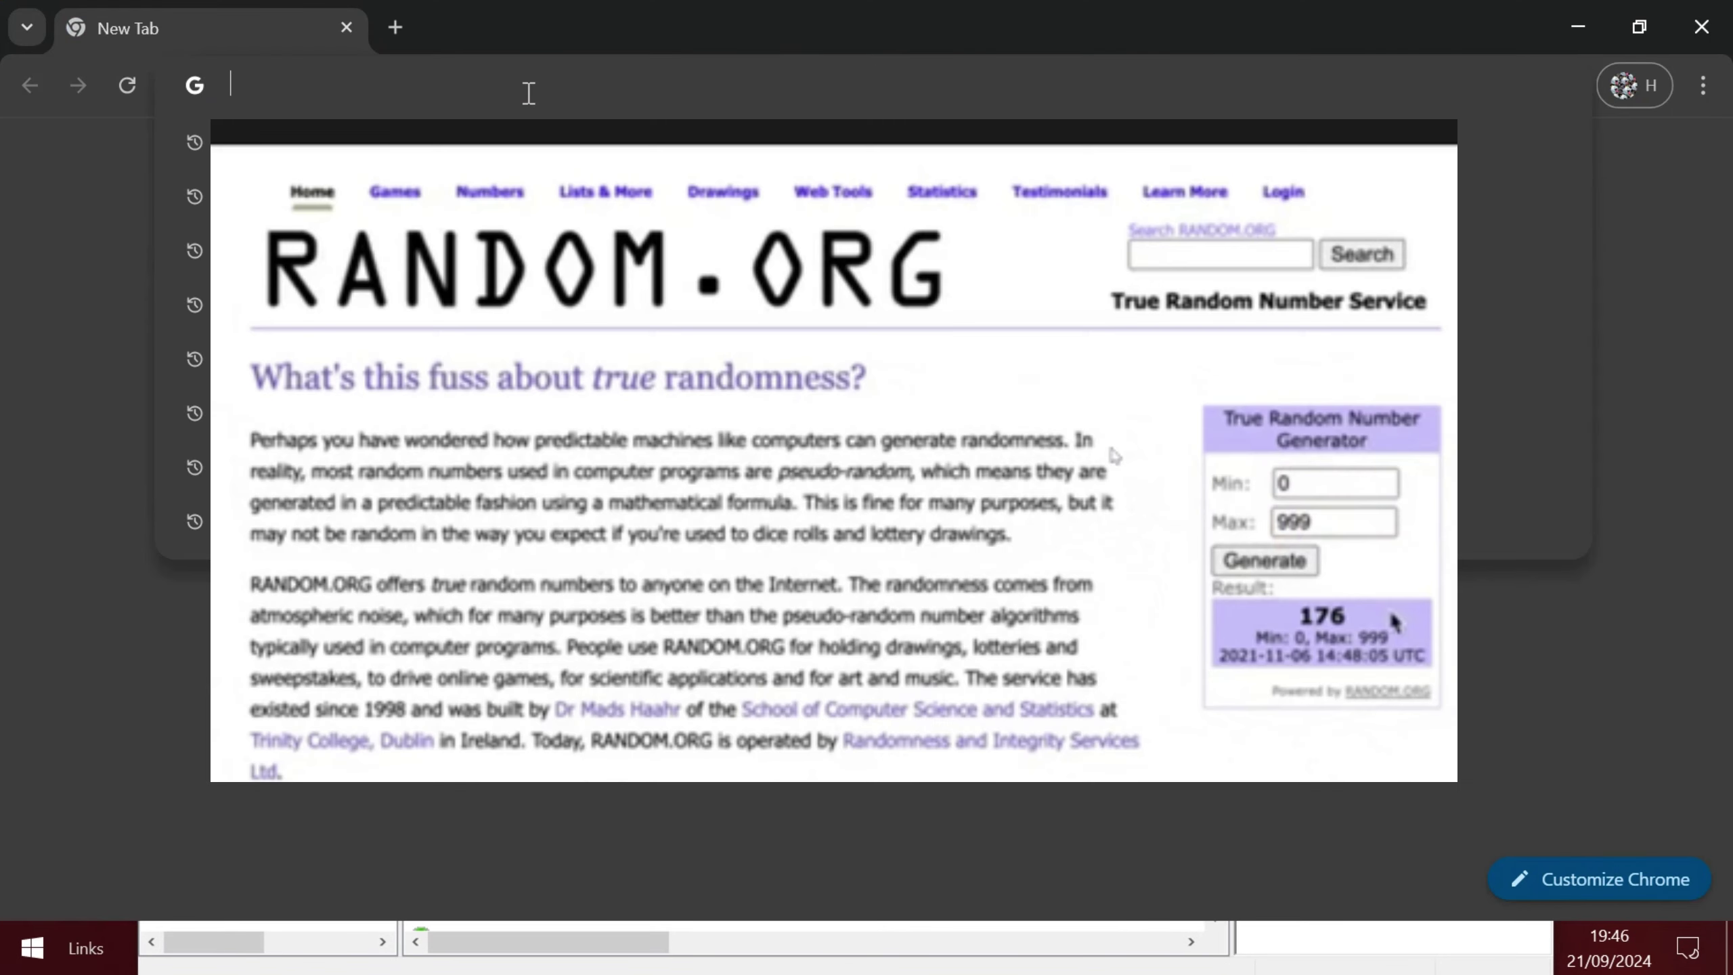
text(insta)
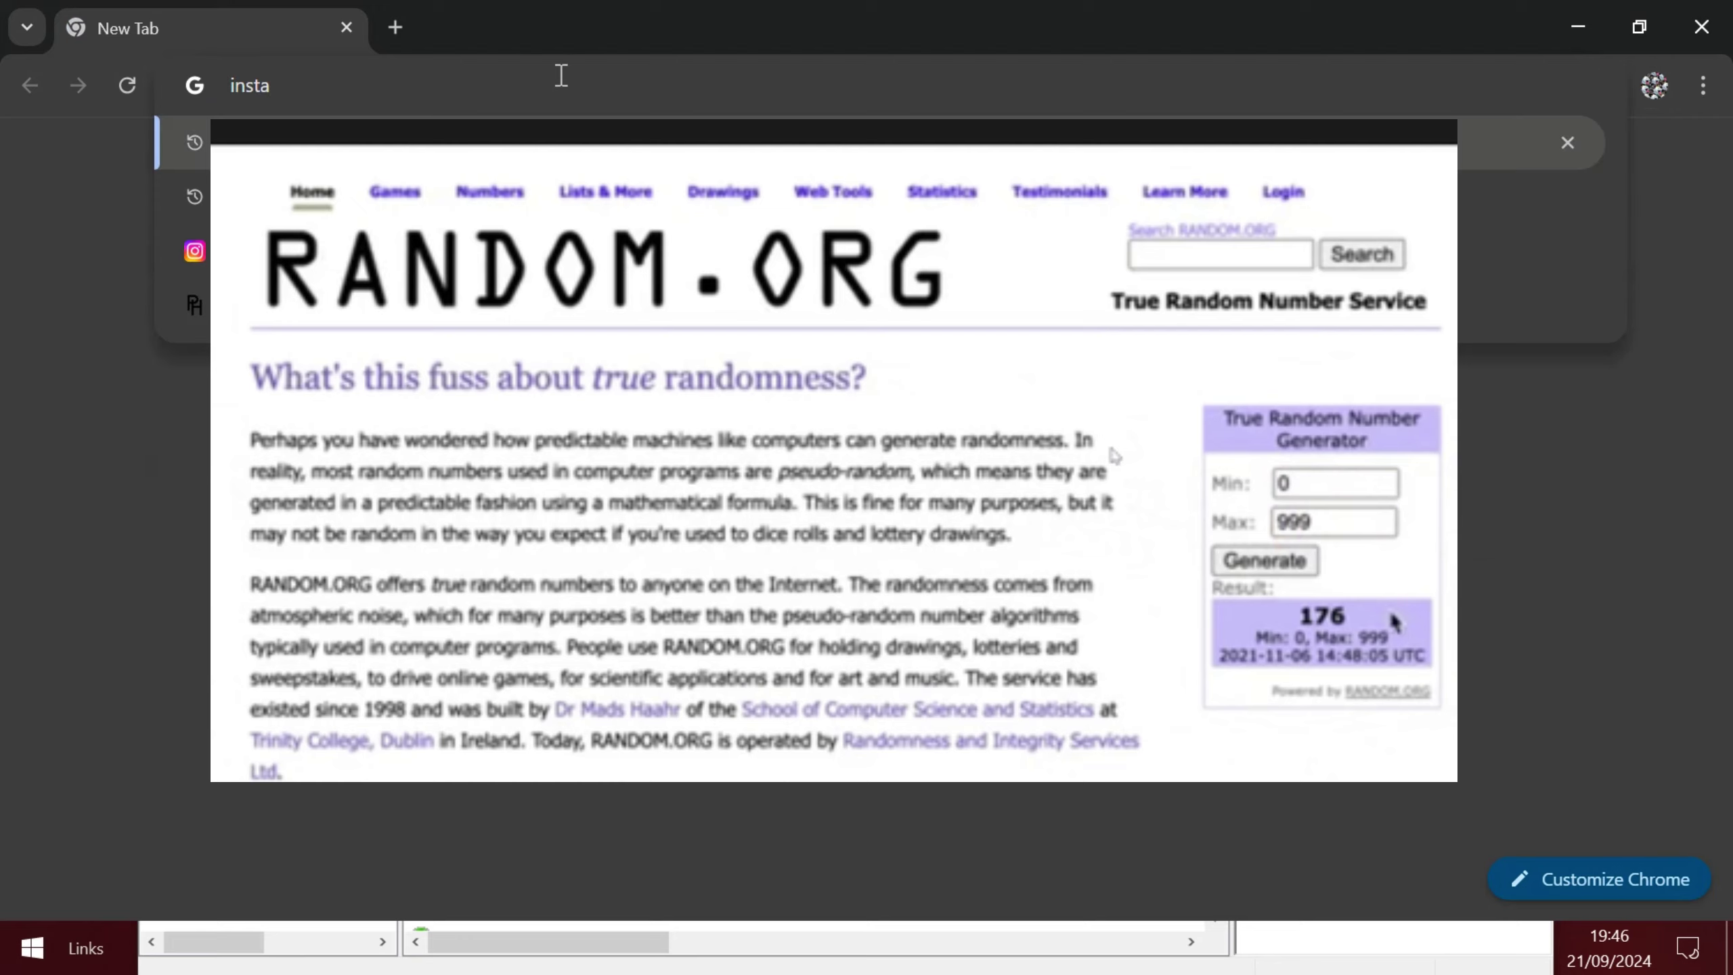
key(Down)
key(Down)
key(Return)
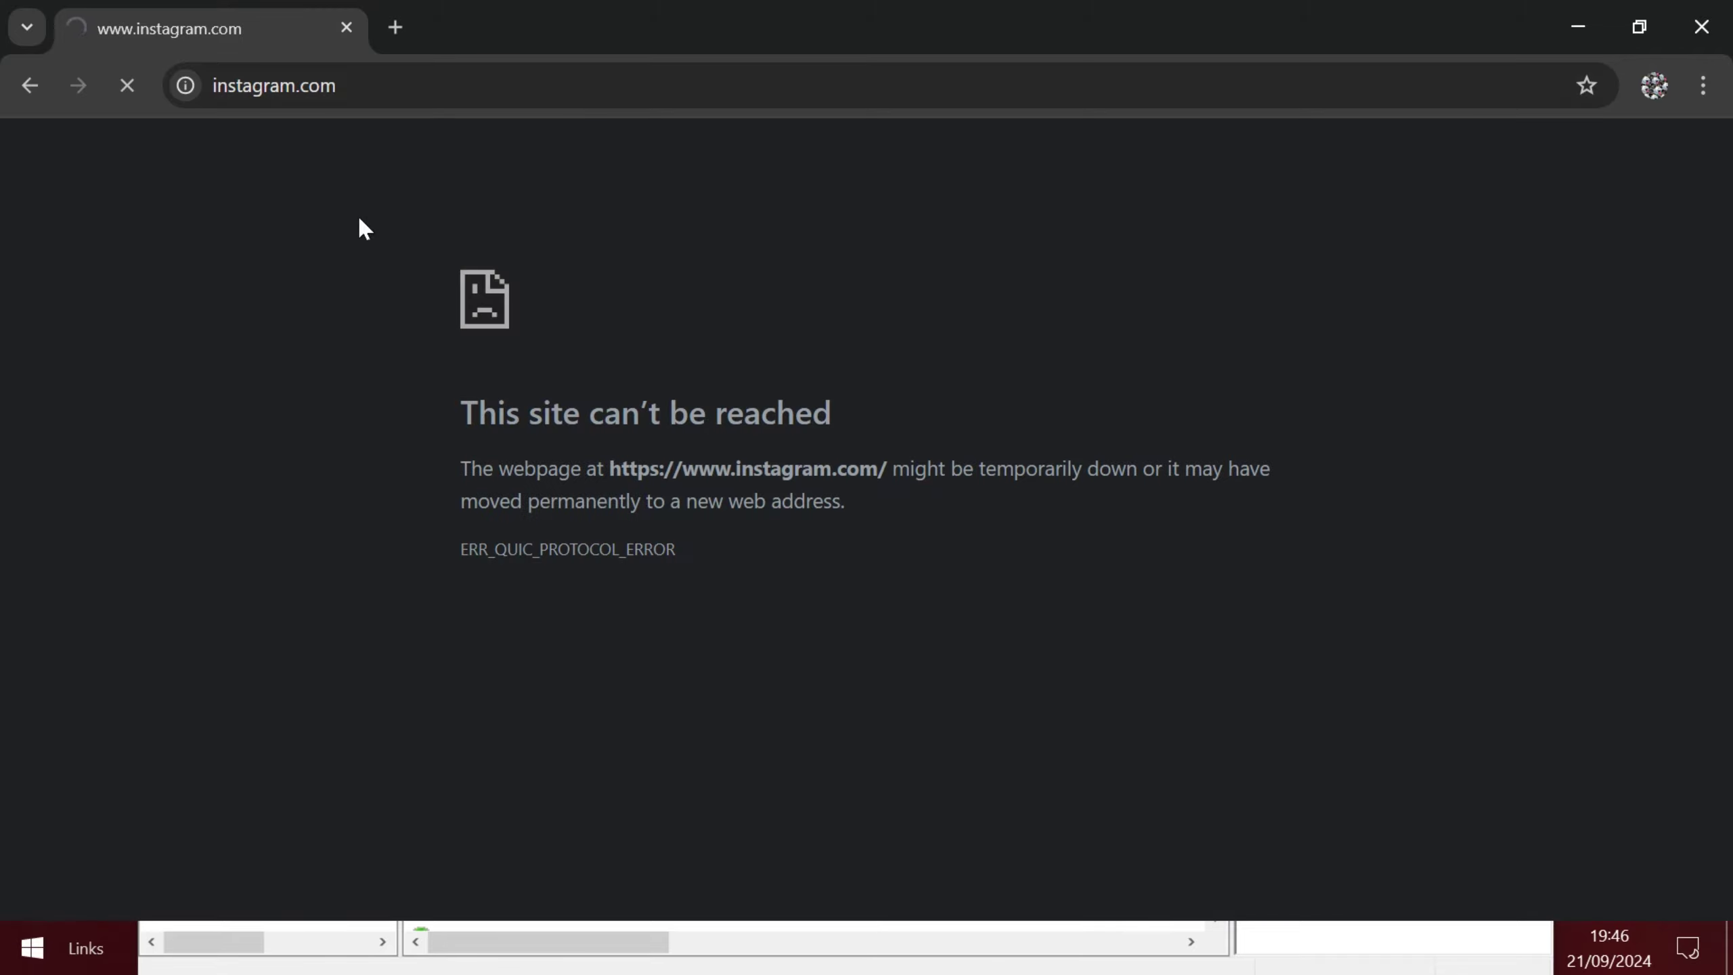
- Try to load youtube.com in a fresh Chrome tab as a second access test
click(381, 28)
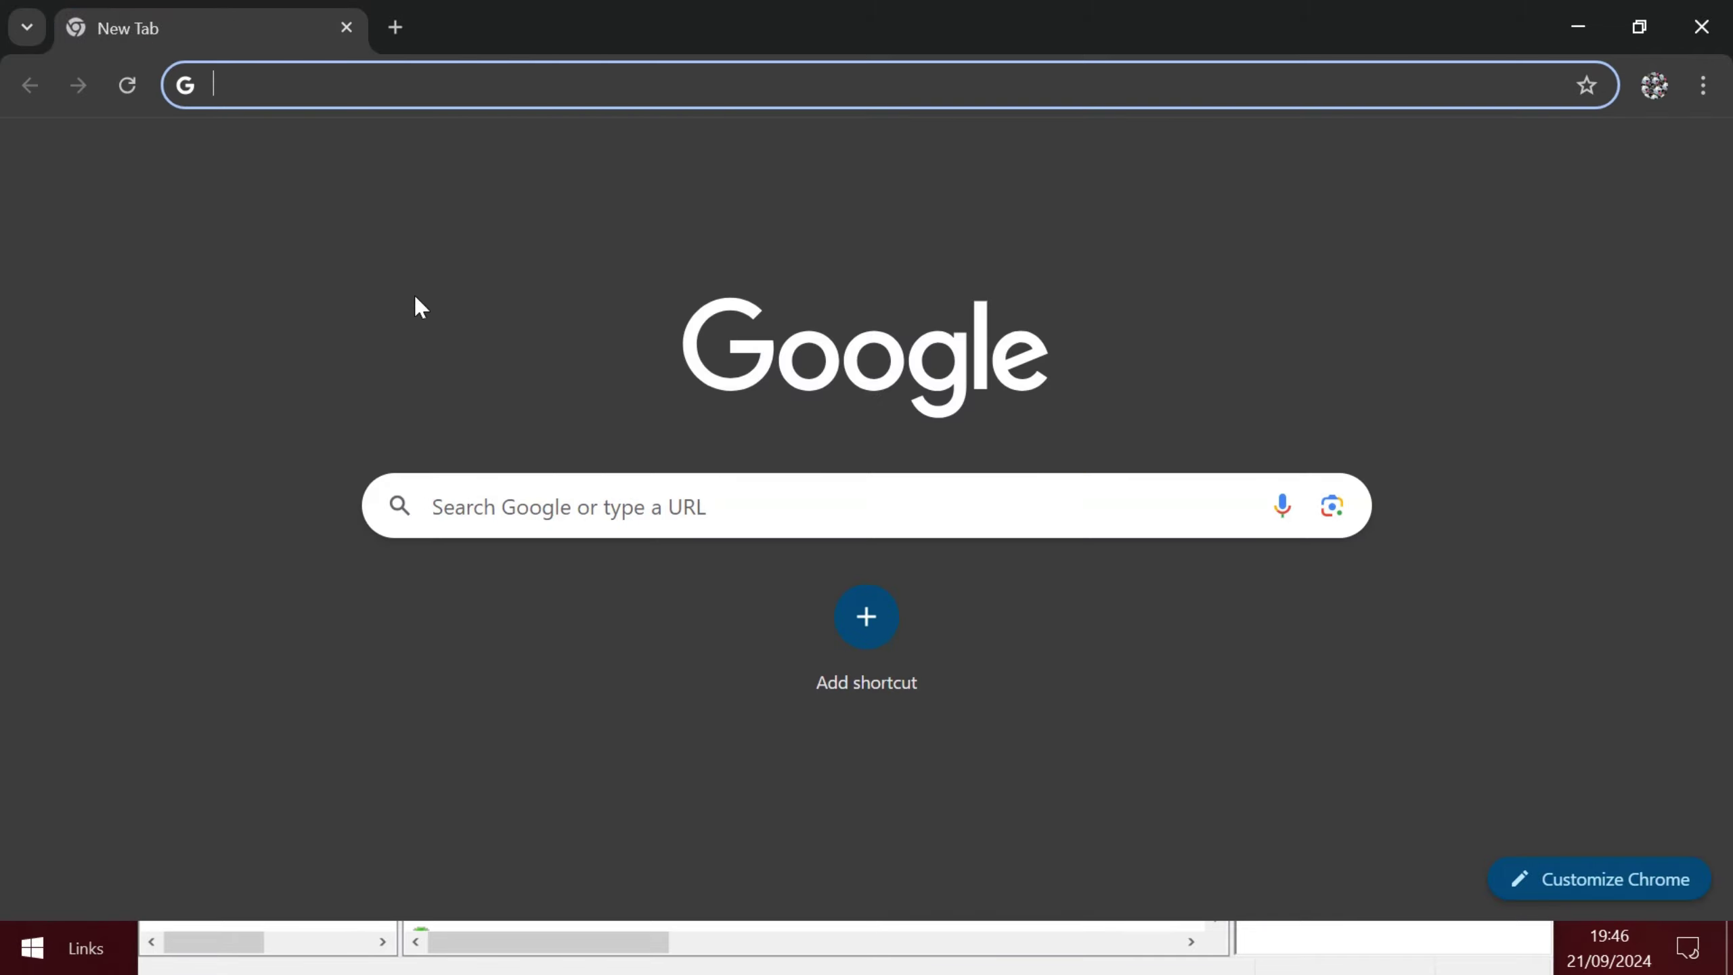
text(youtube.com)
key(Return)
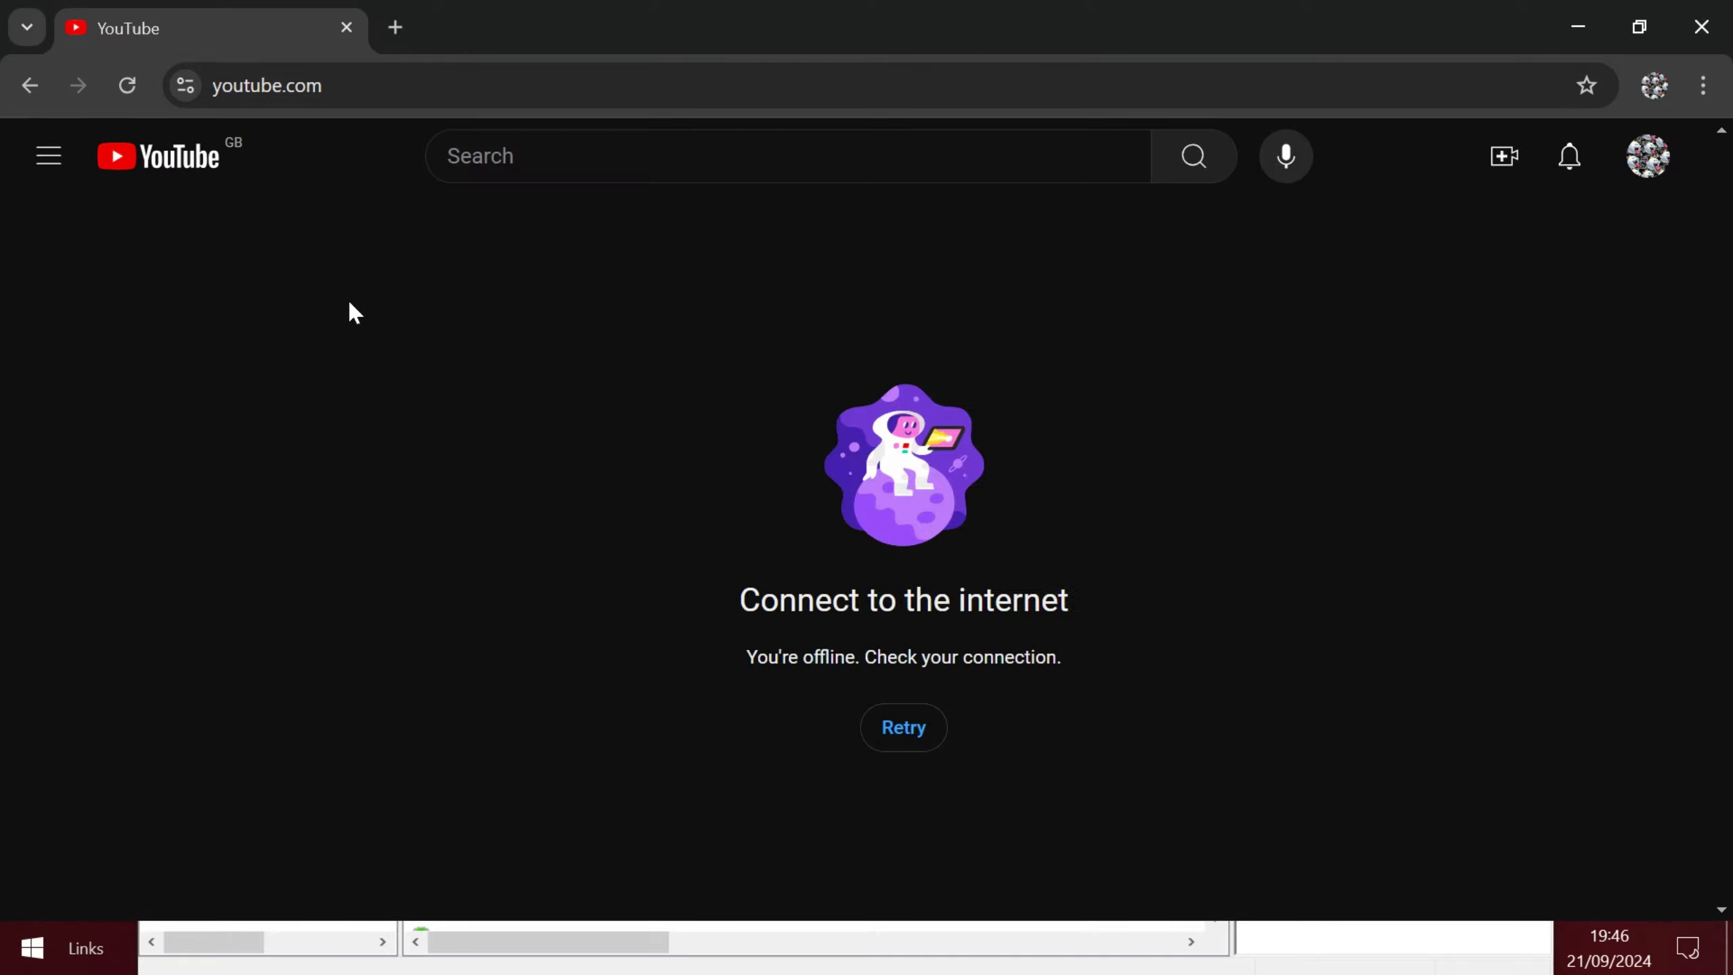
- Switch back to Windows Defender Firewall and delete the "block chrome" outbound rule
click(1286, 959)
drag(728, 182, 843, 95)
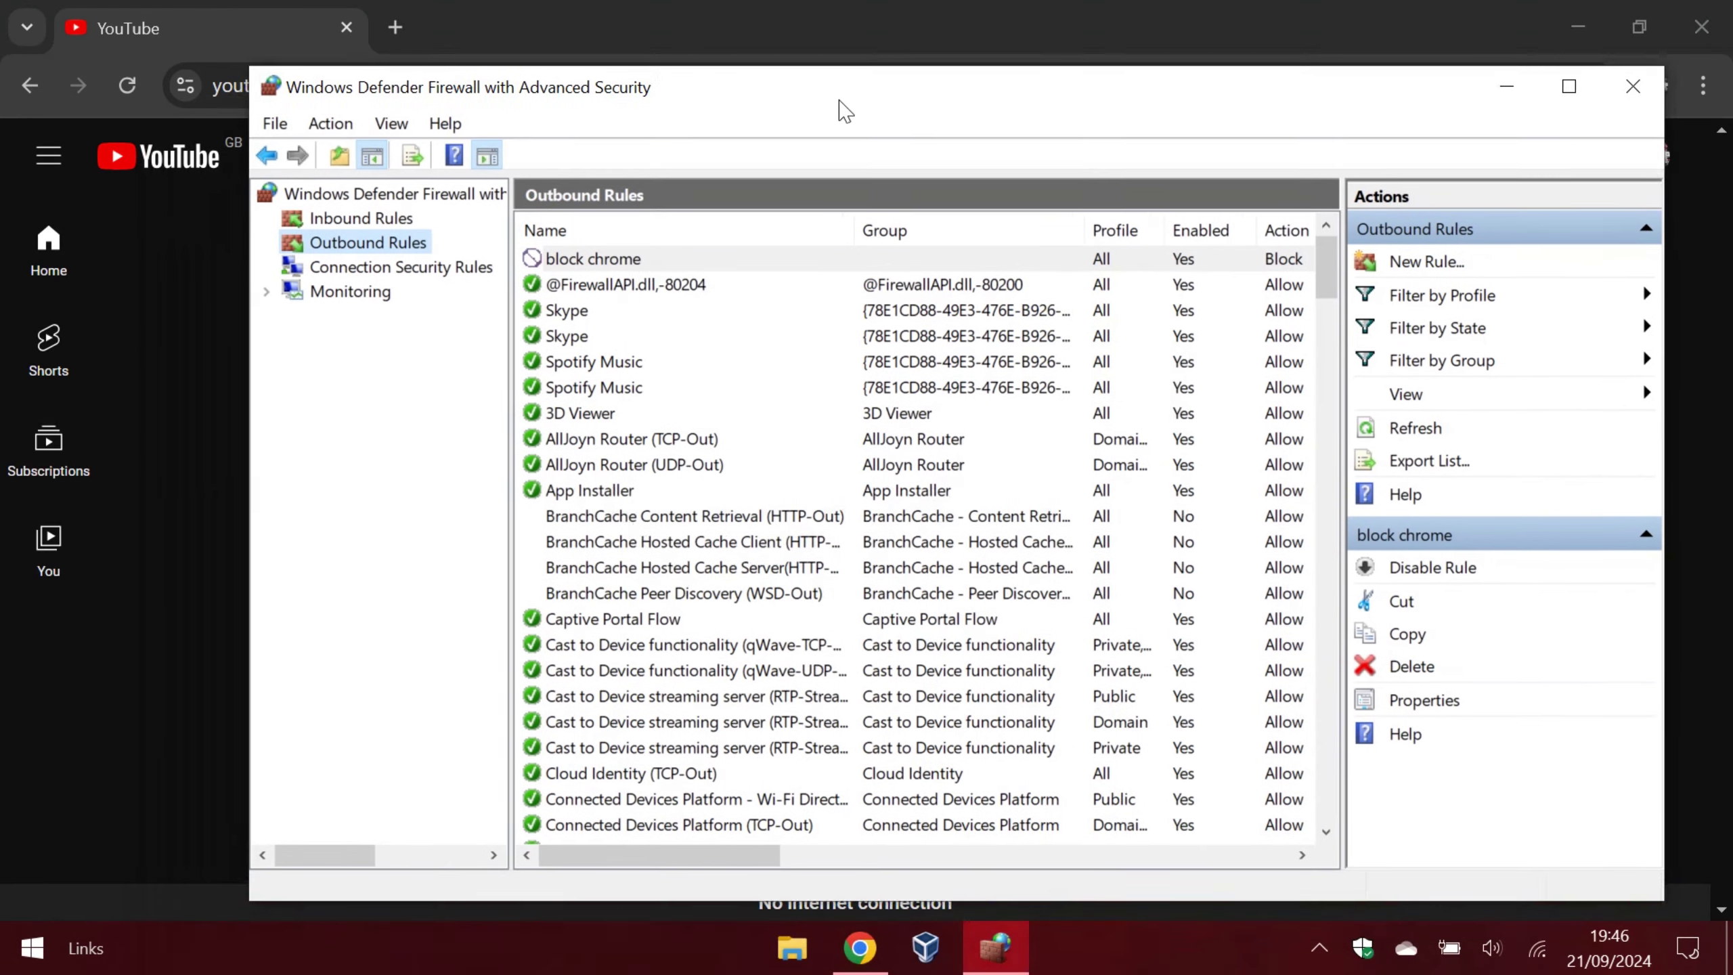
right_click(648, 281)
right_click(601, 258)
click(671, 368)
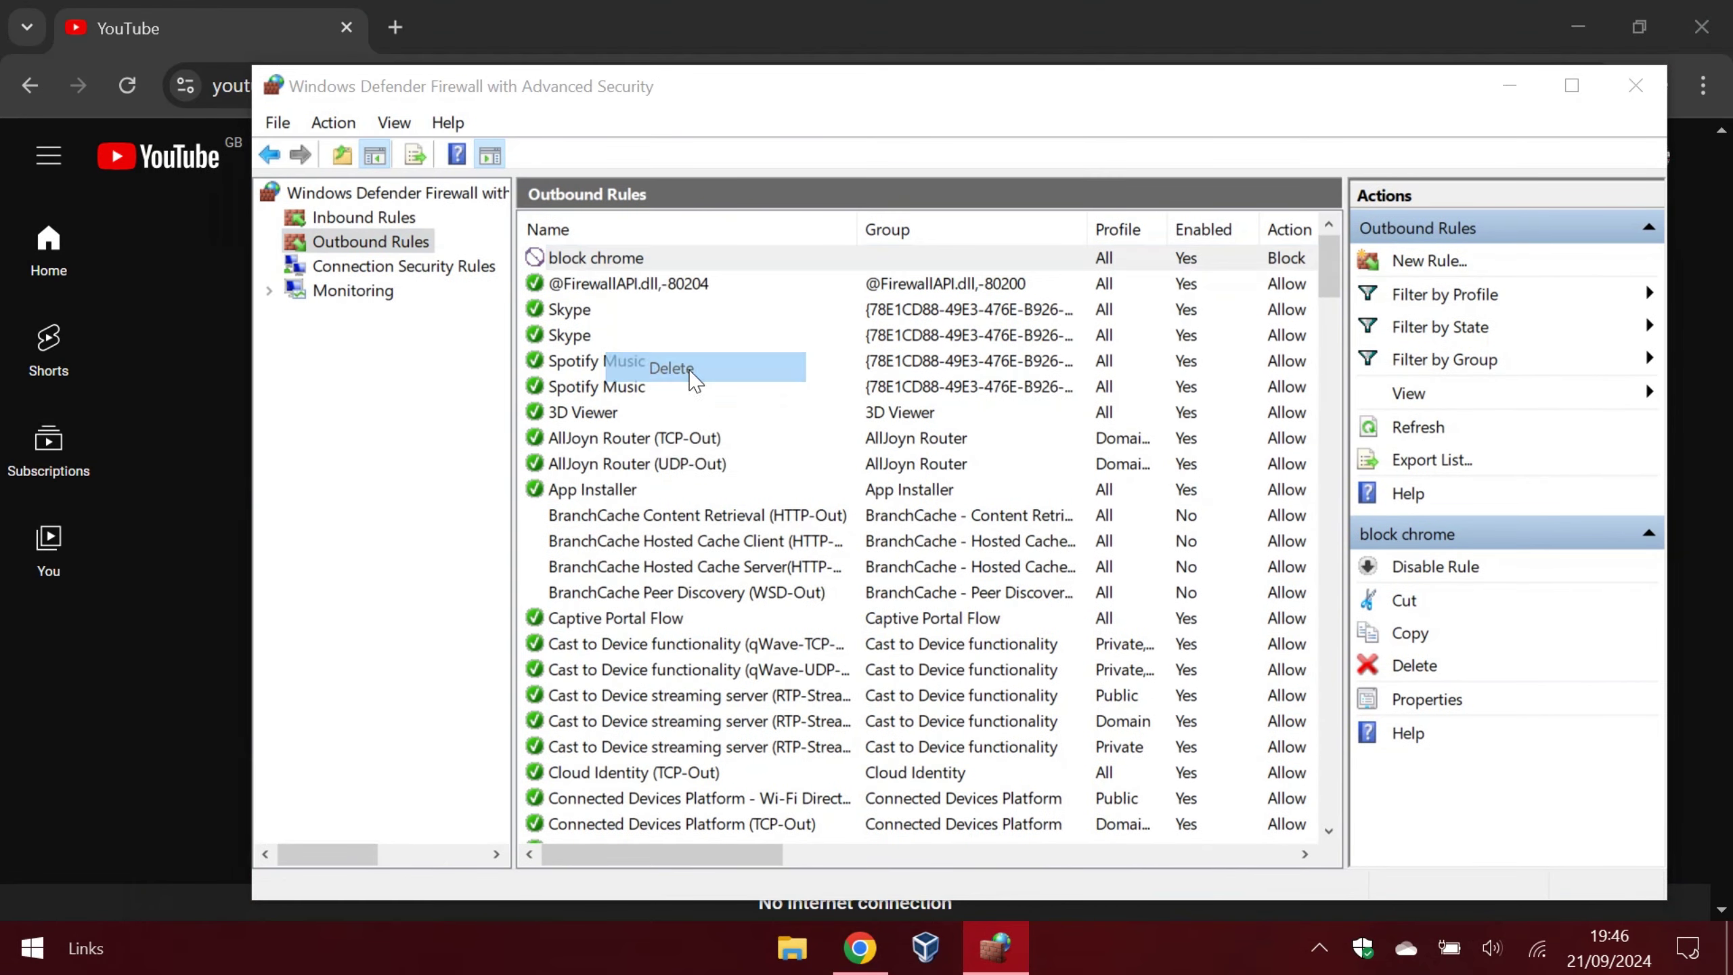
click(915, 657)
- Reload the YouTube page in Chrome to test its internet access, and close the browser and firewall windows
click(757, 13)
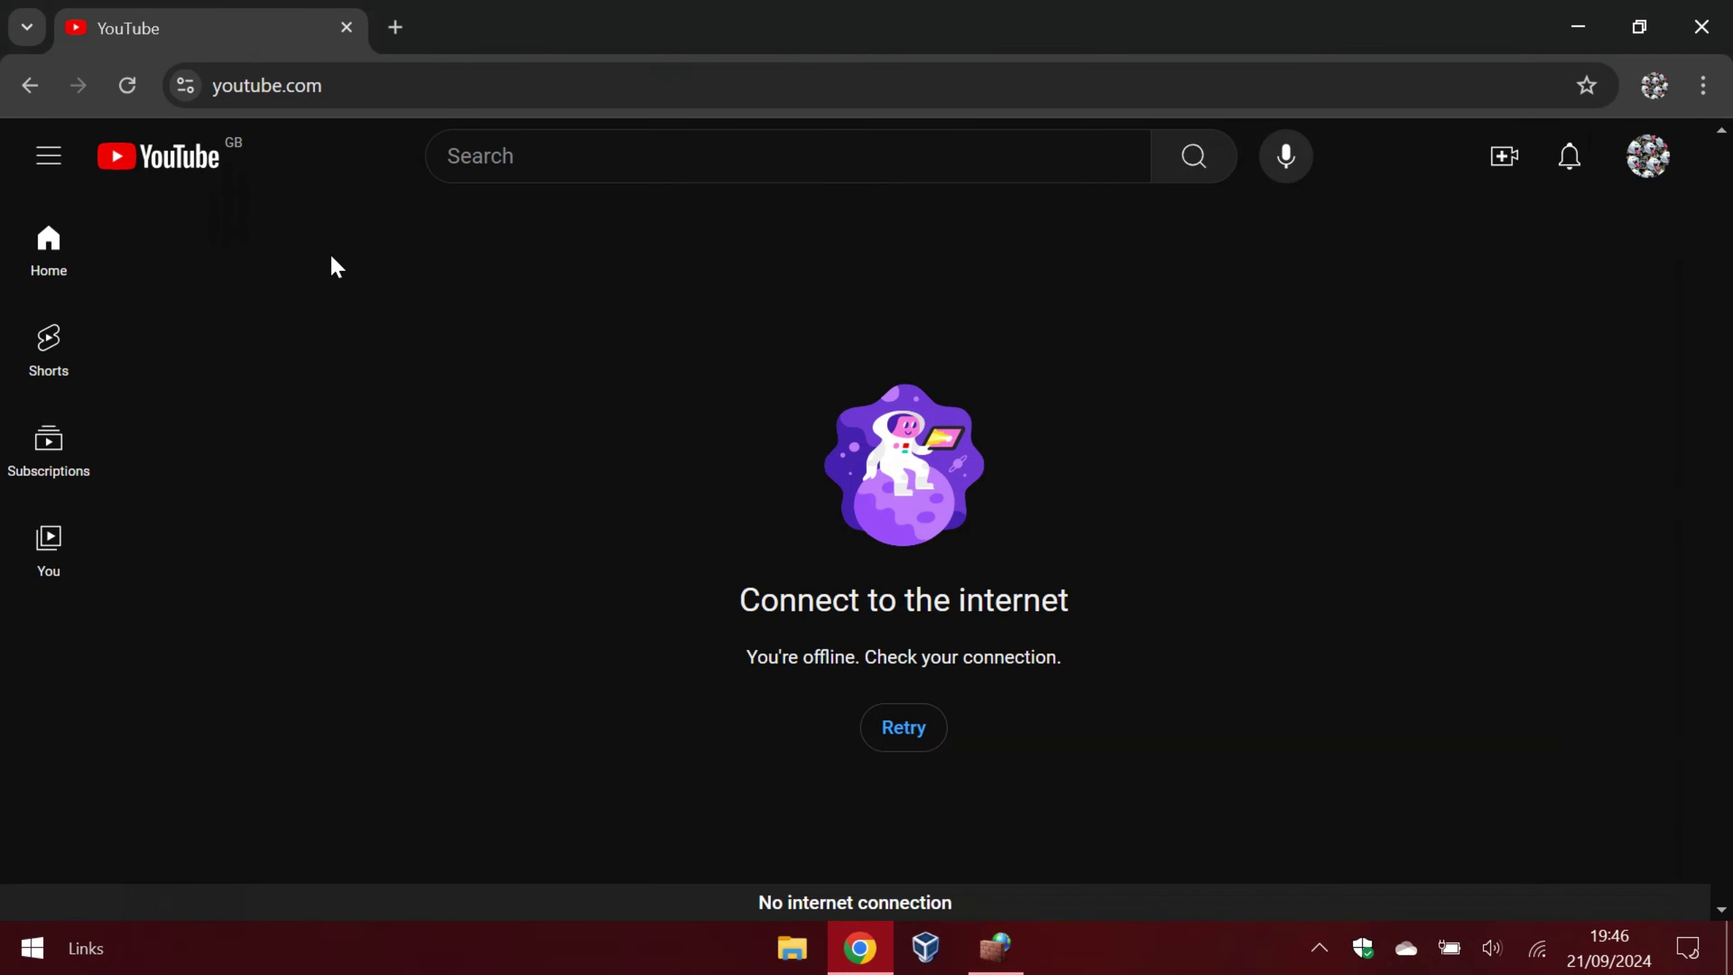
click(142, 90)
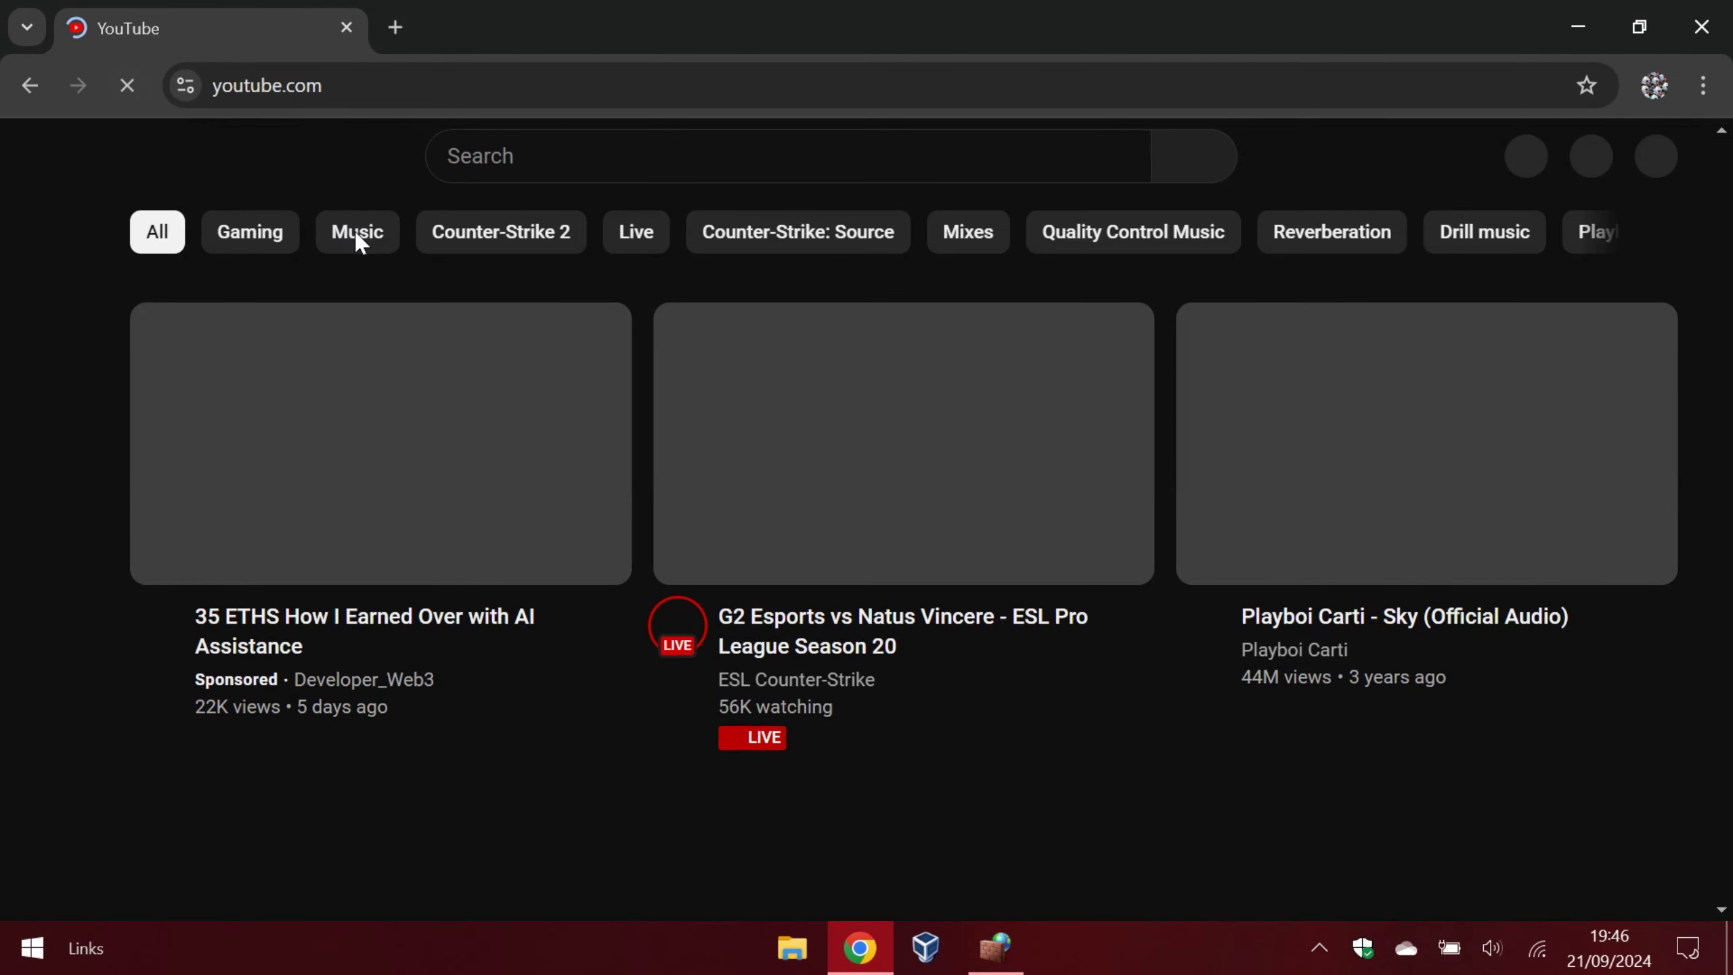
scroll(530, 433, down, 15)
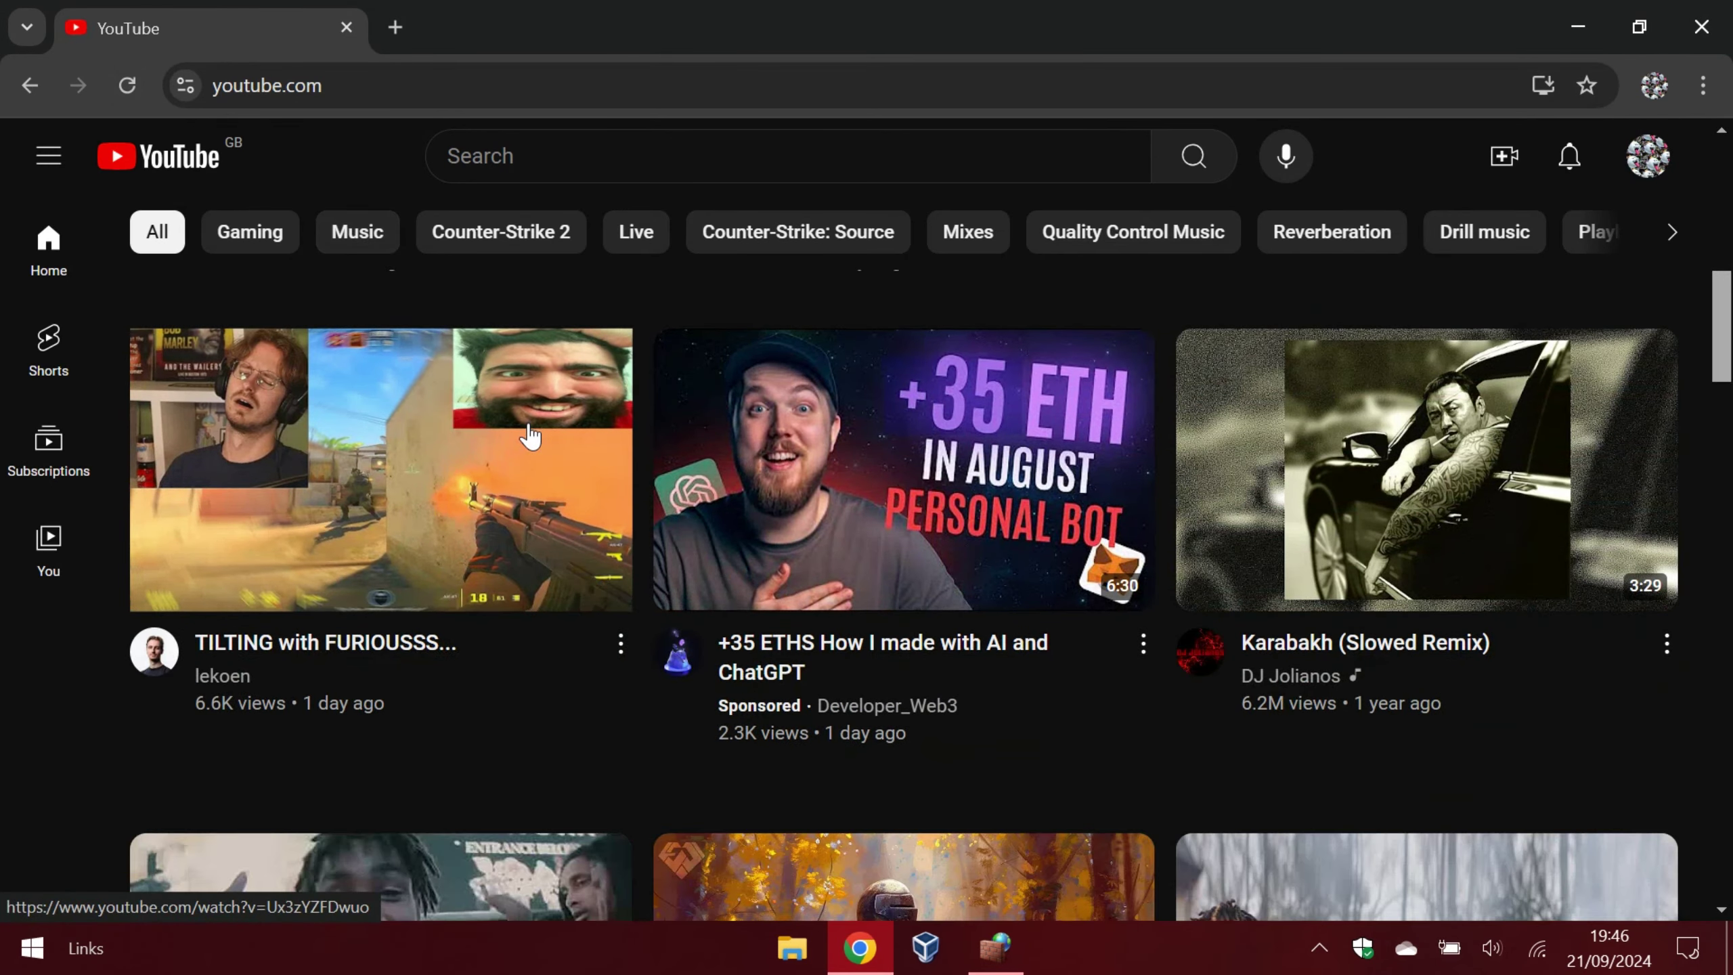
scroll(530, 433, down, 3)
scroll(681, 649, up, 15)
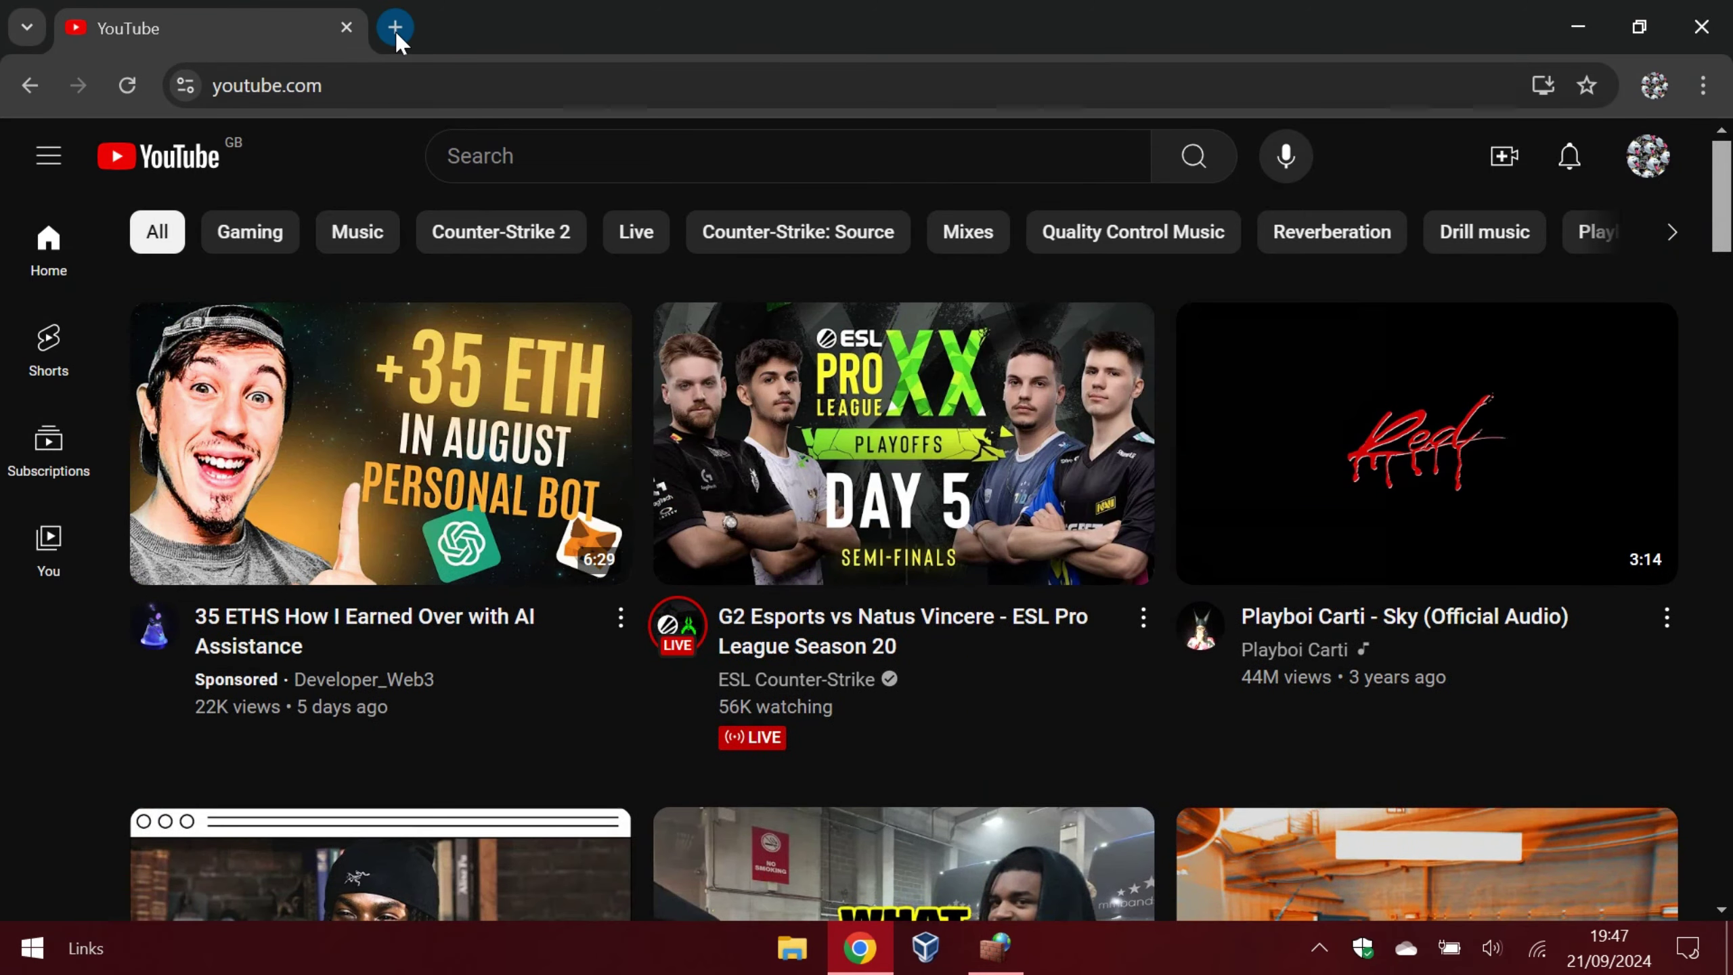
click(395, 29)
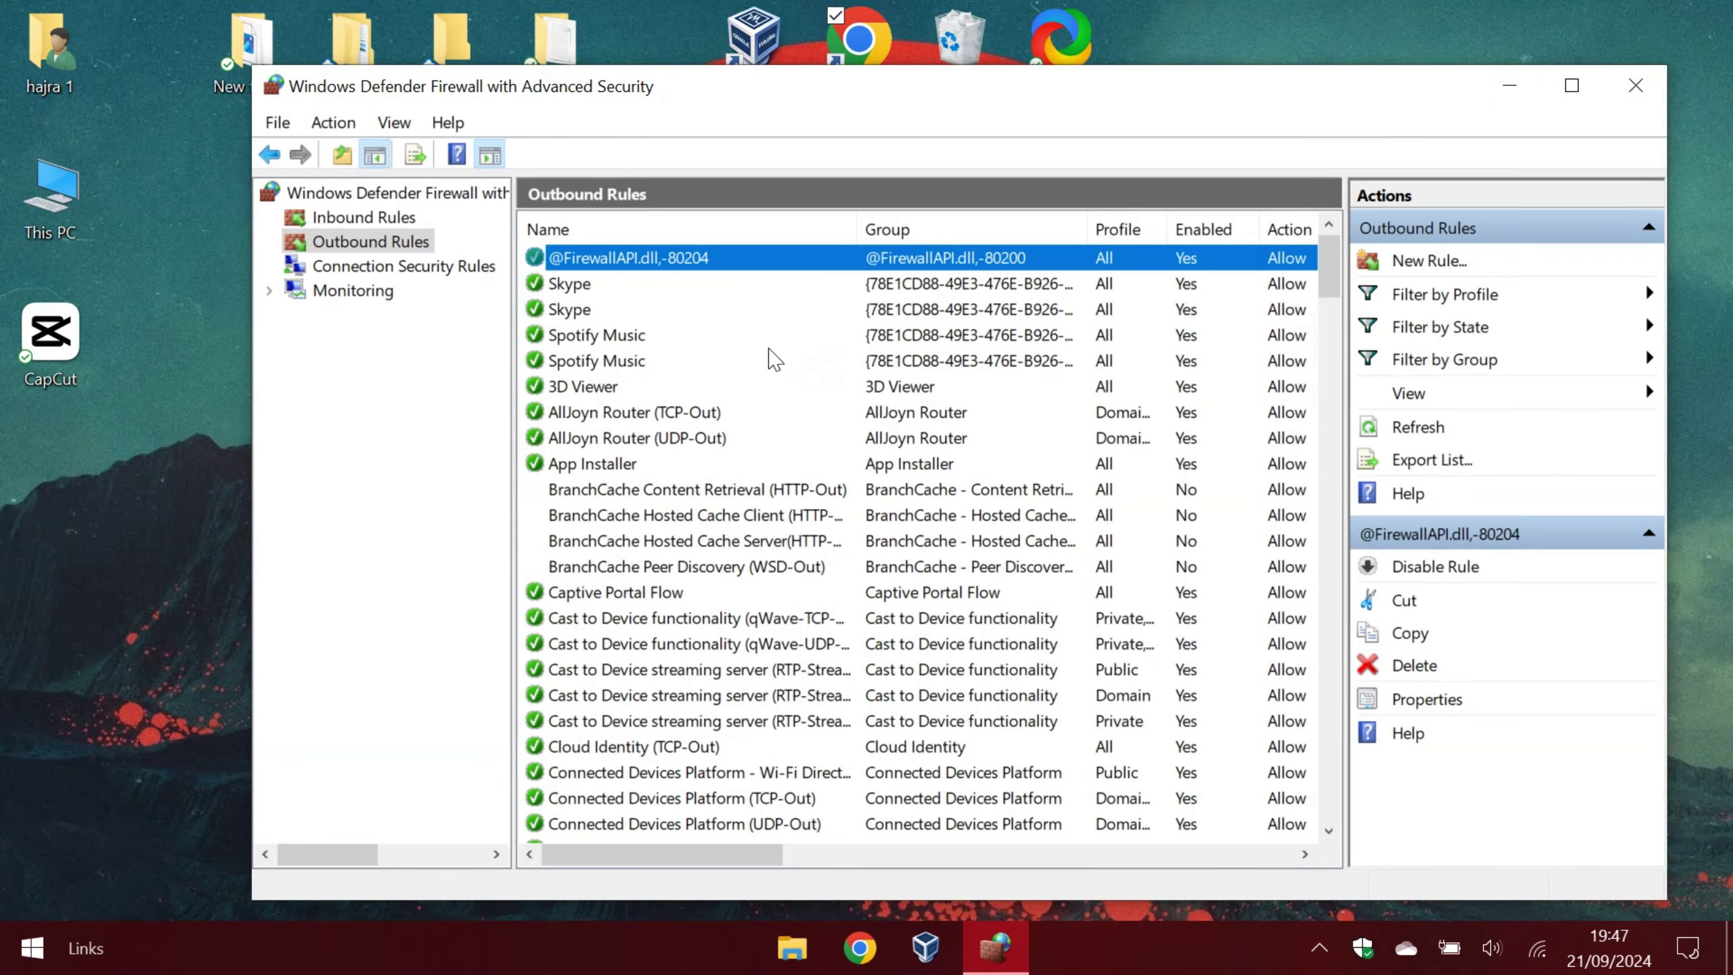
click(1636, 85)
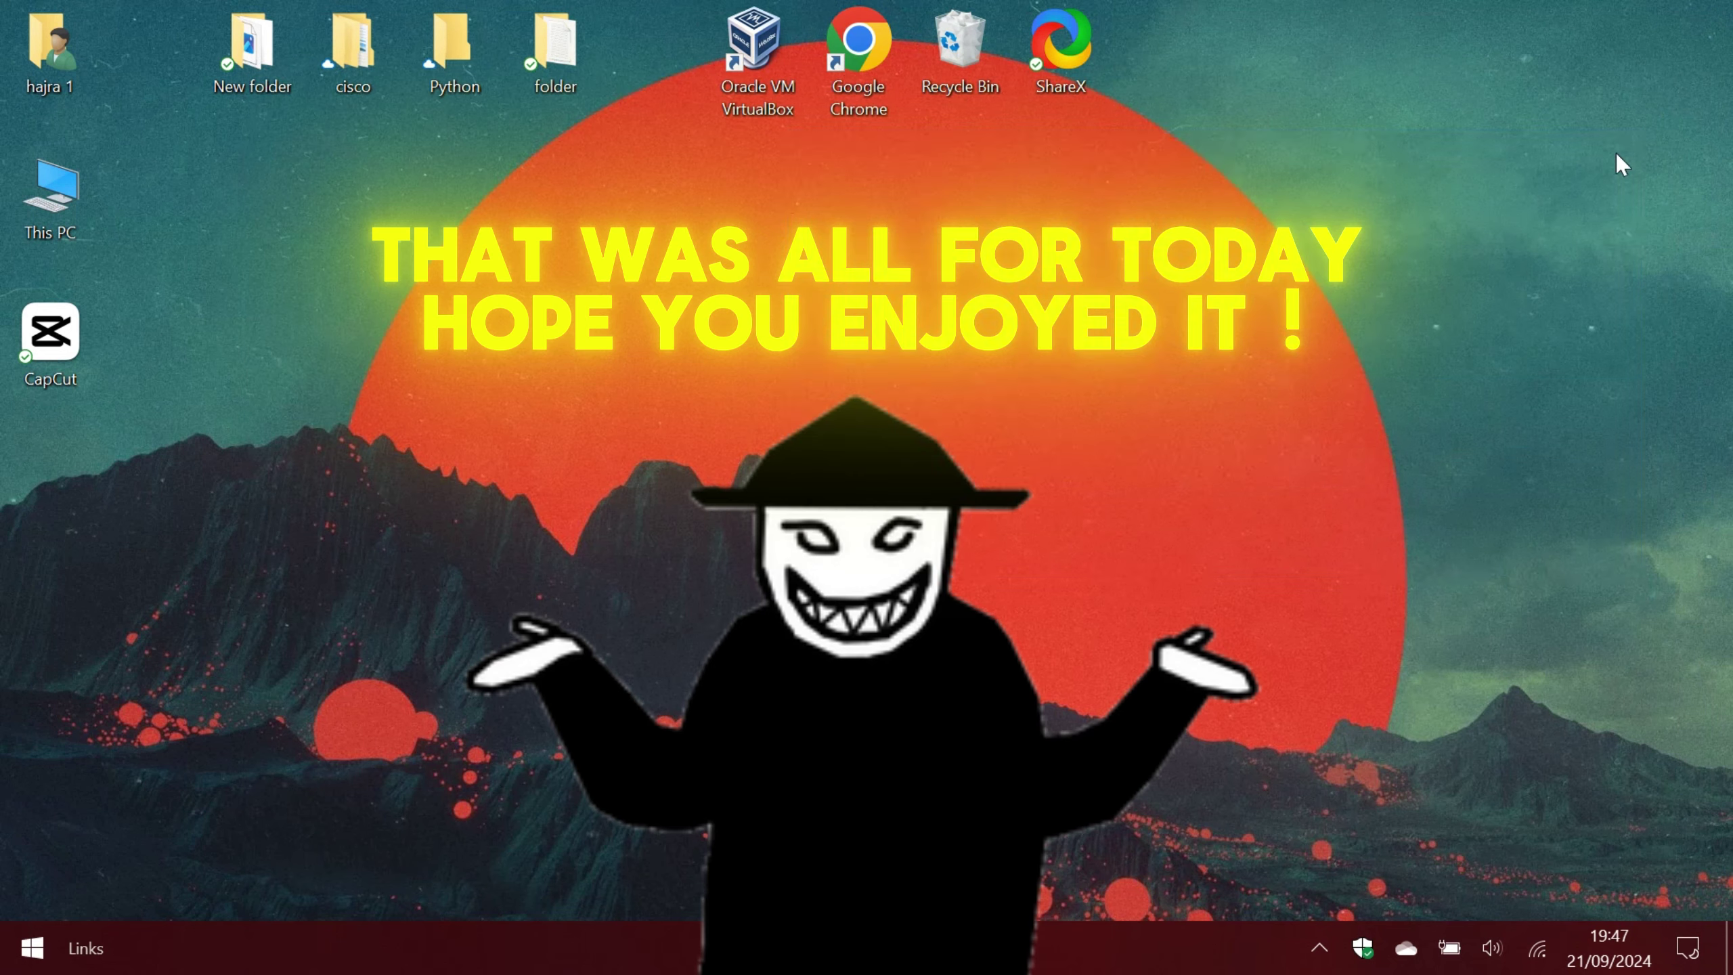